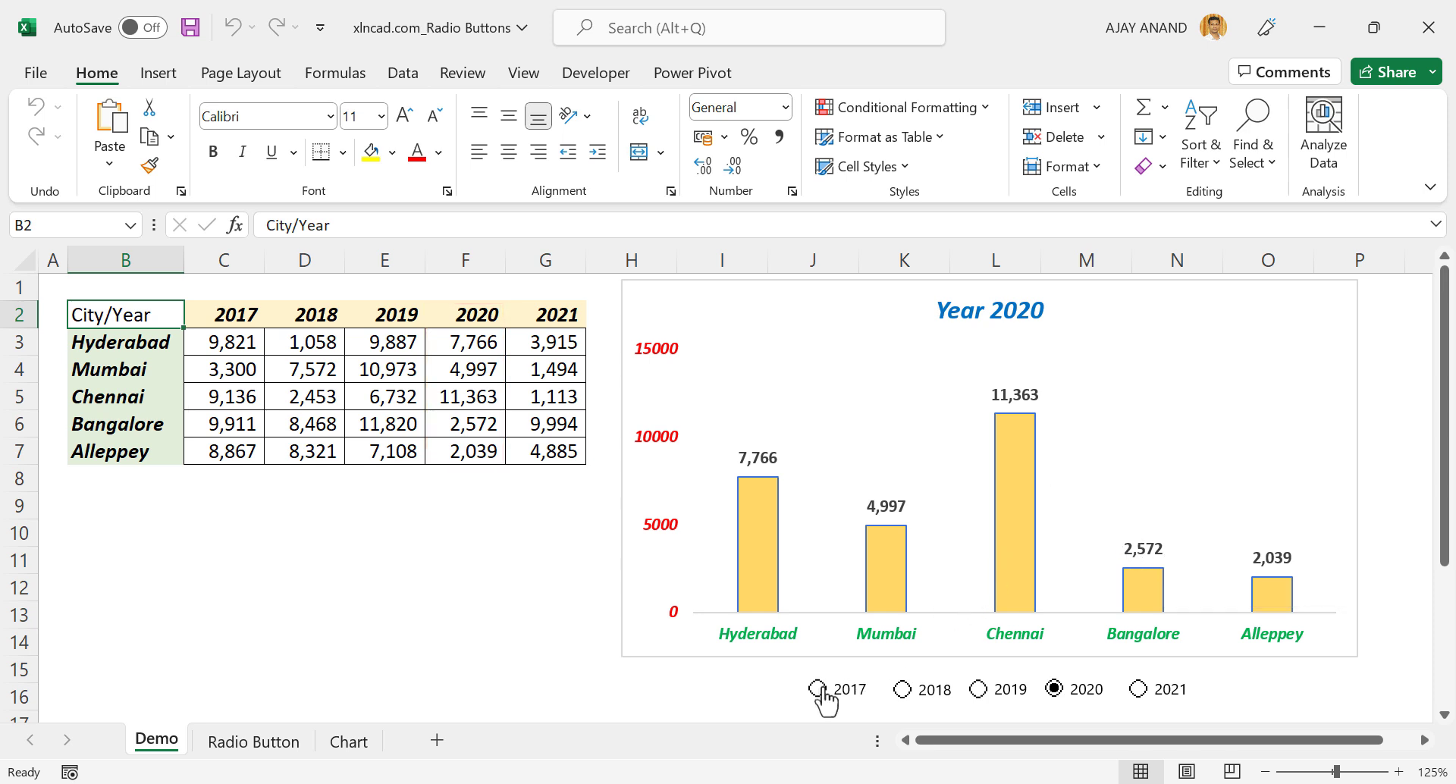
Step: Show the 2017, 2019 and 2021 figures in the demo chart one after another using its option buttons
left_click(818, 688)
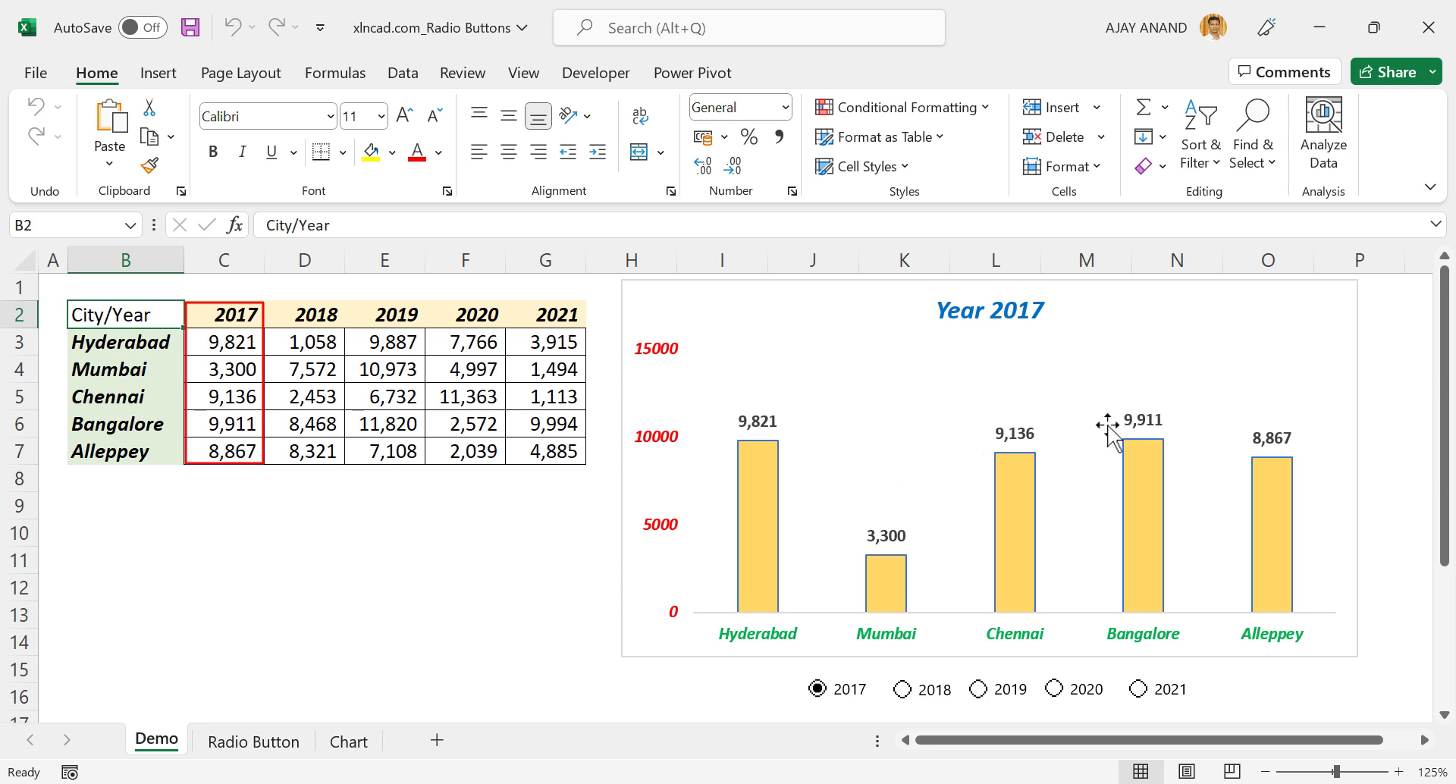
left_click(979, 689)
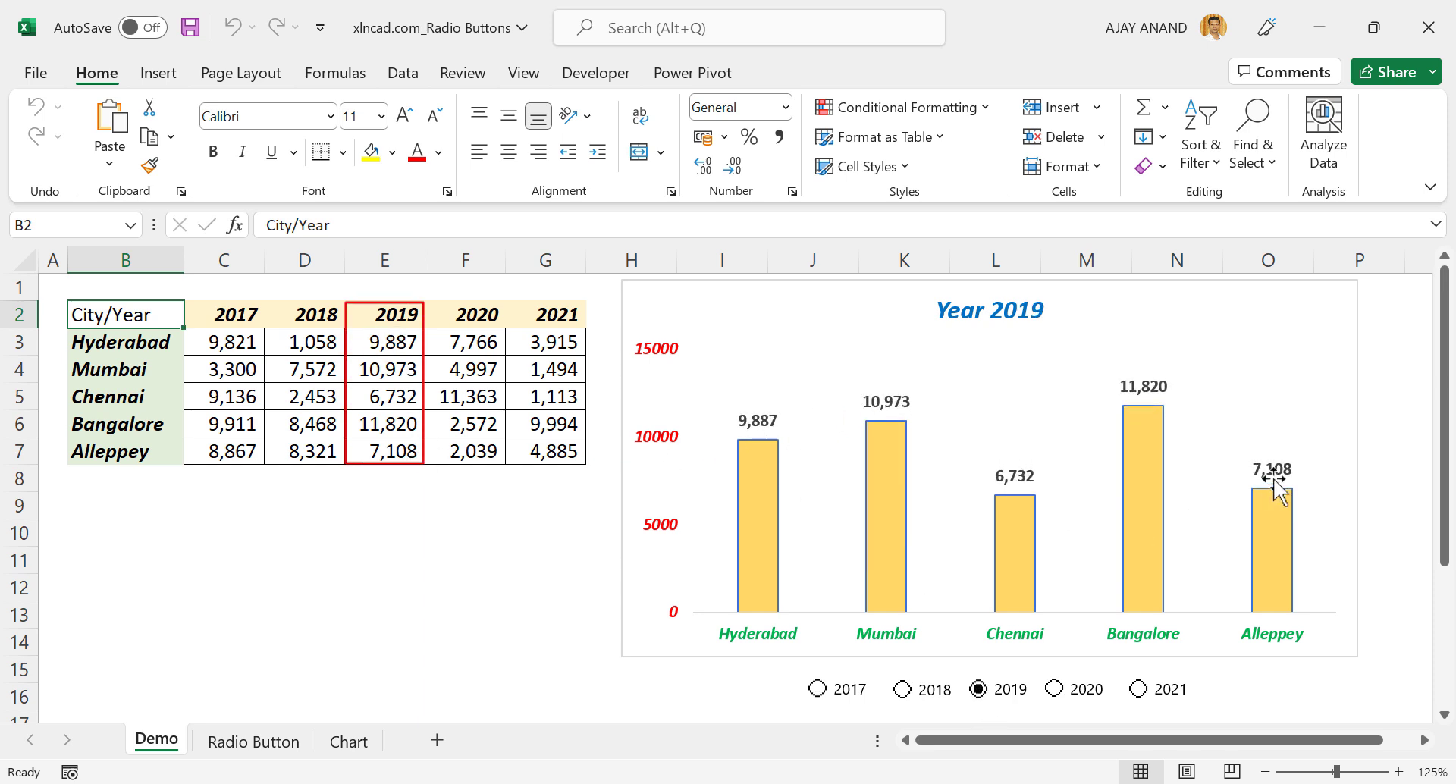
left_click(1144, 690)
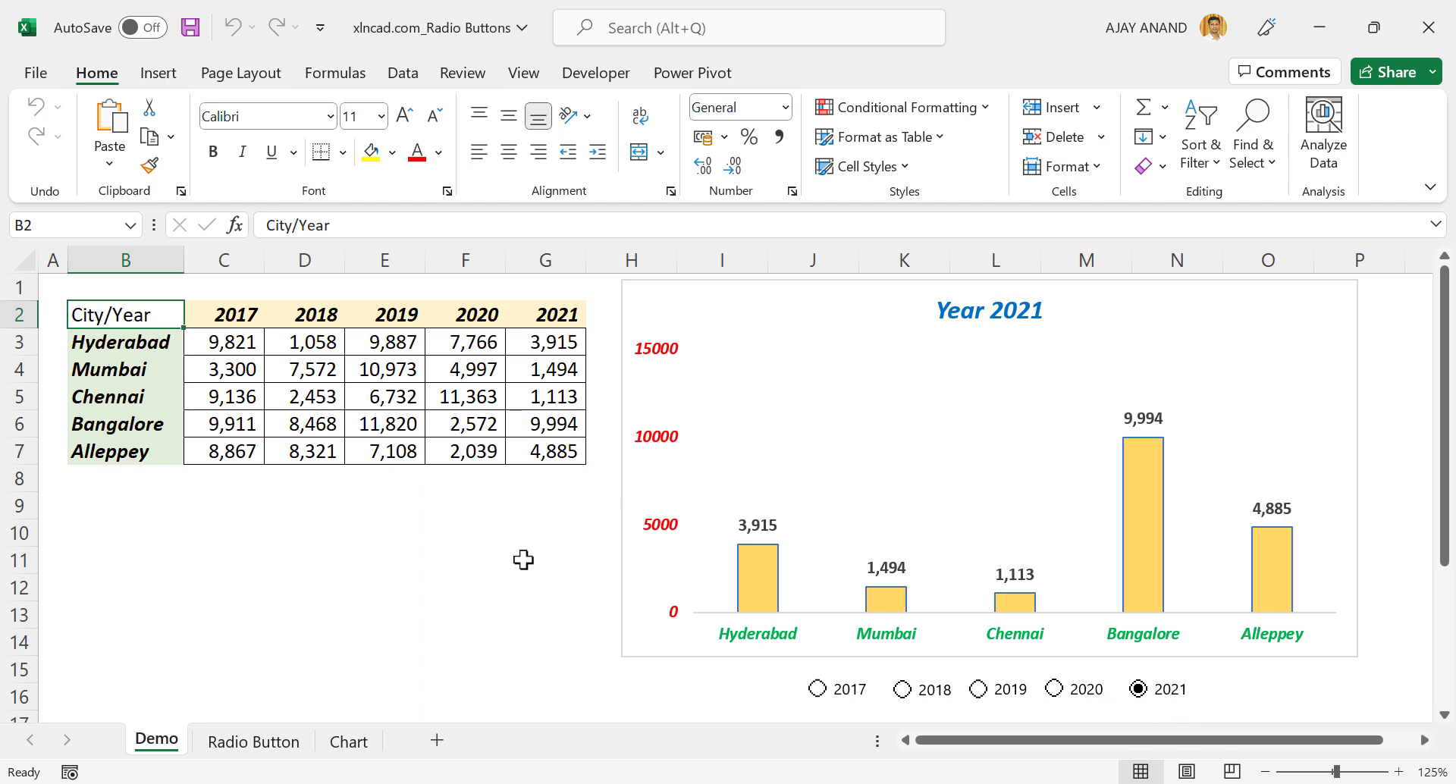
Step: Go to the Radio Button sheet and check in the ribbon customization settings that the Developer tab is enabled
left_click(253, 740)
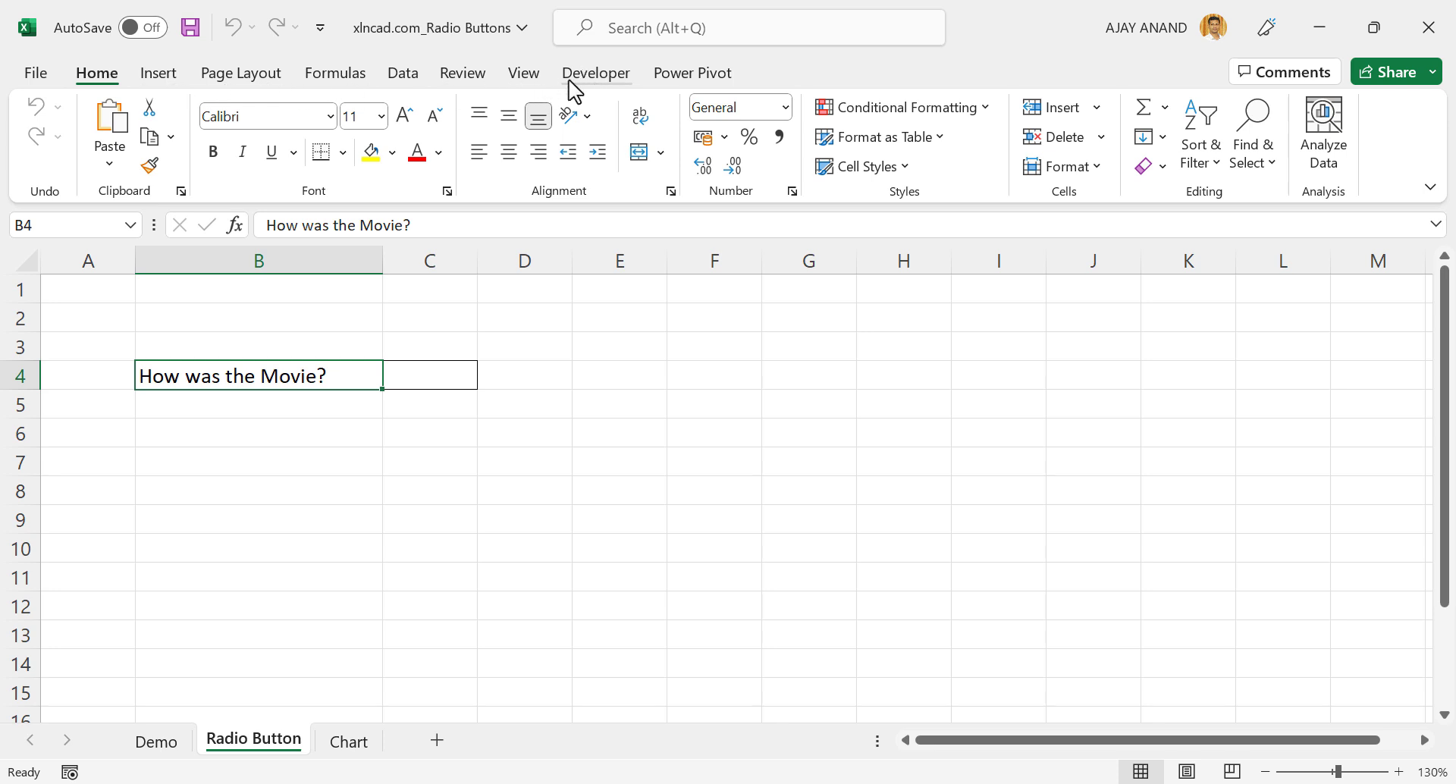
right_click(394, 76)
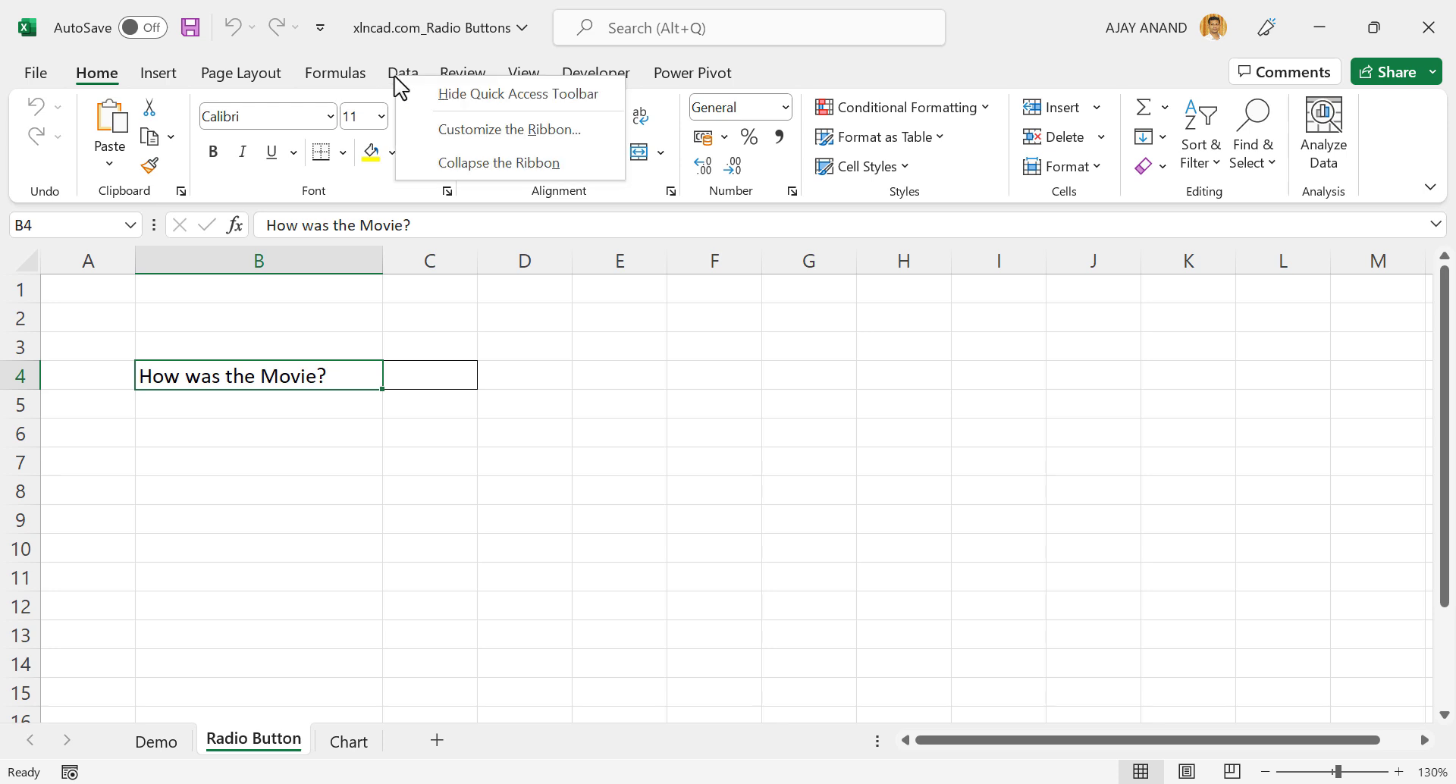
left_click(454, 130)
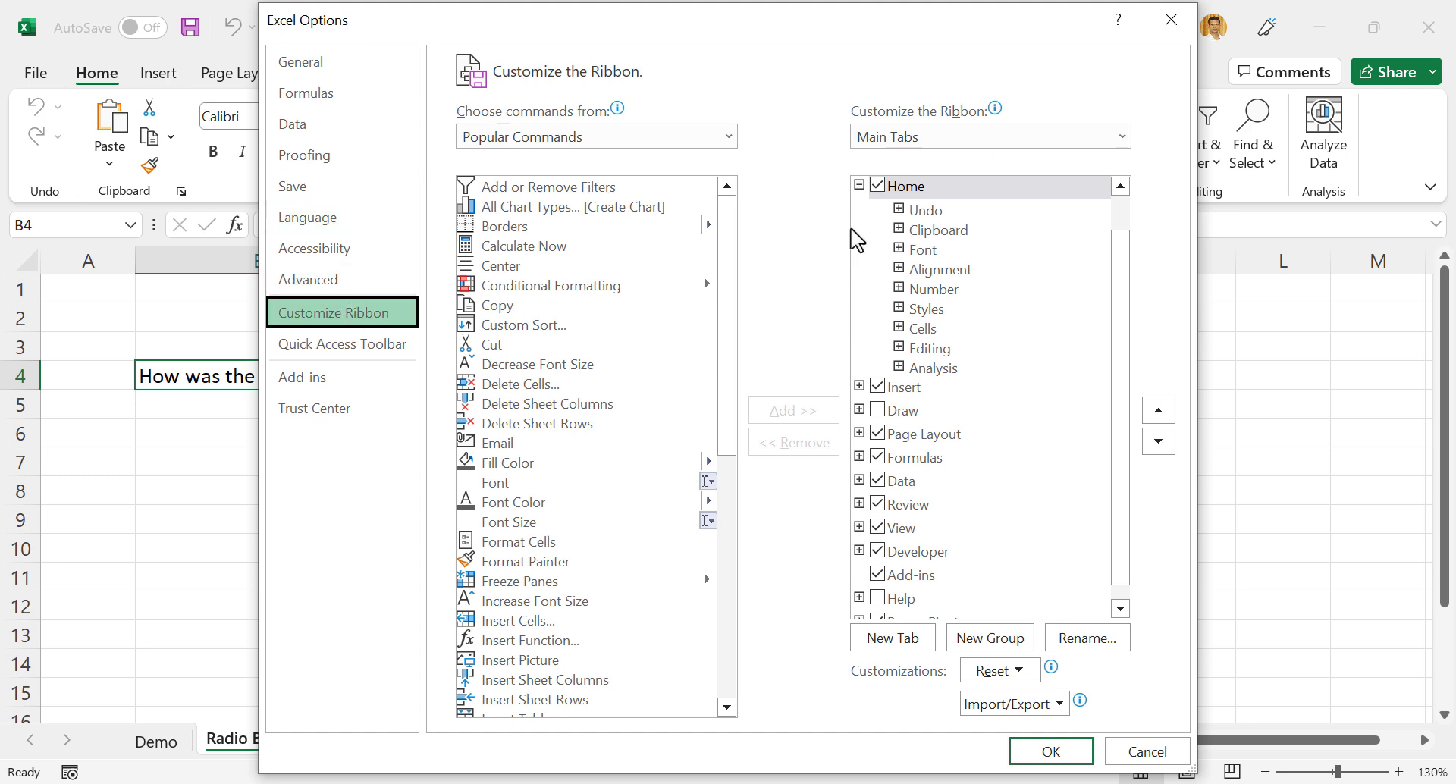
left_click_drag(1120, 399, 1116, 449)
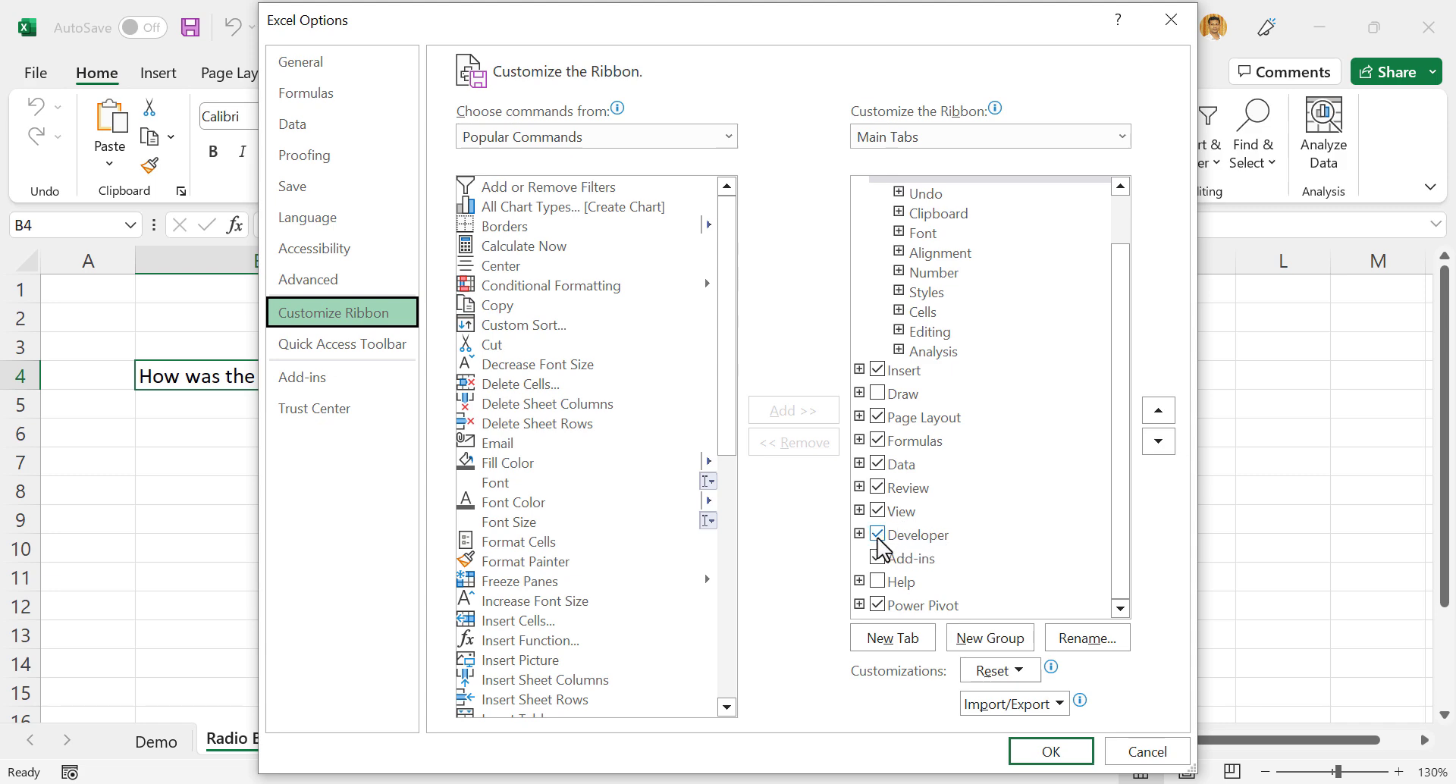
left_click(1049, 752)
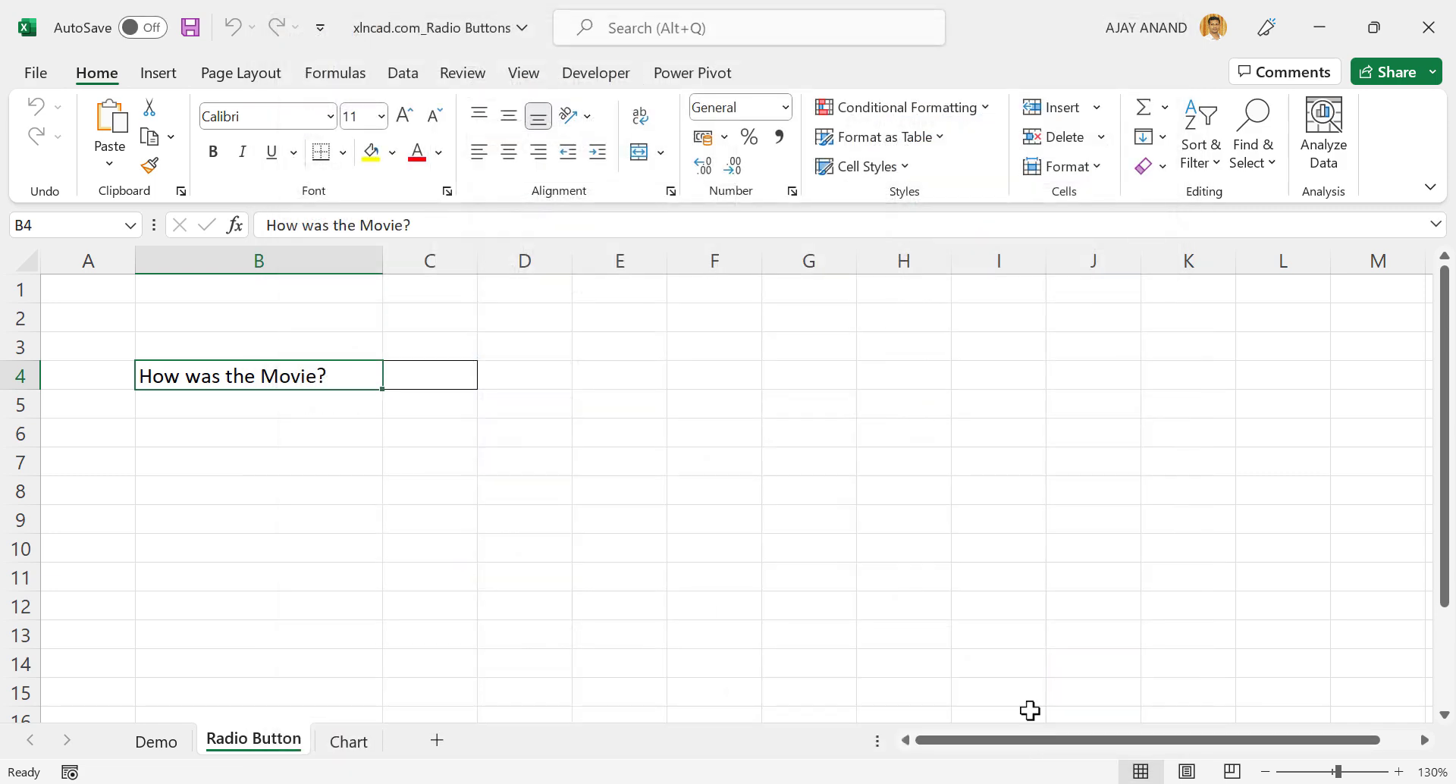
Step: Insert a form-control option button over cells E4:F4, to the right of the movie question
left_click(614, 76)
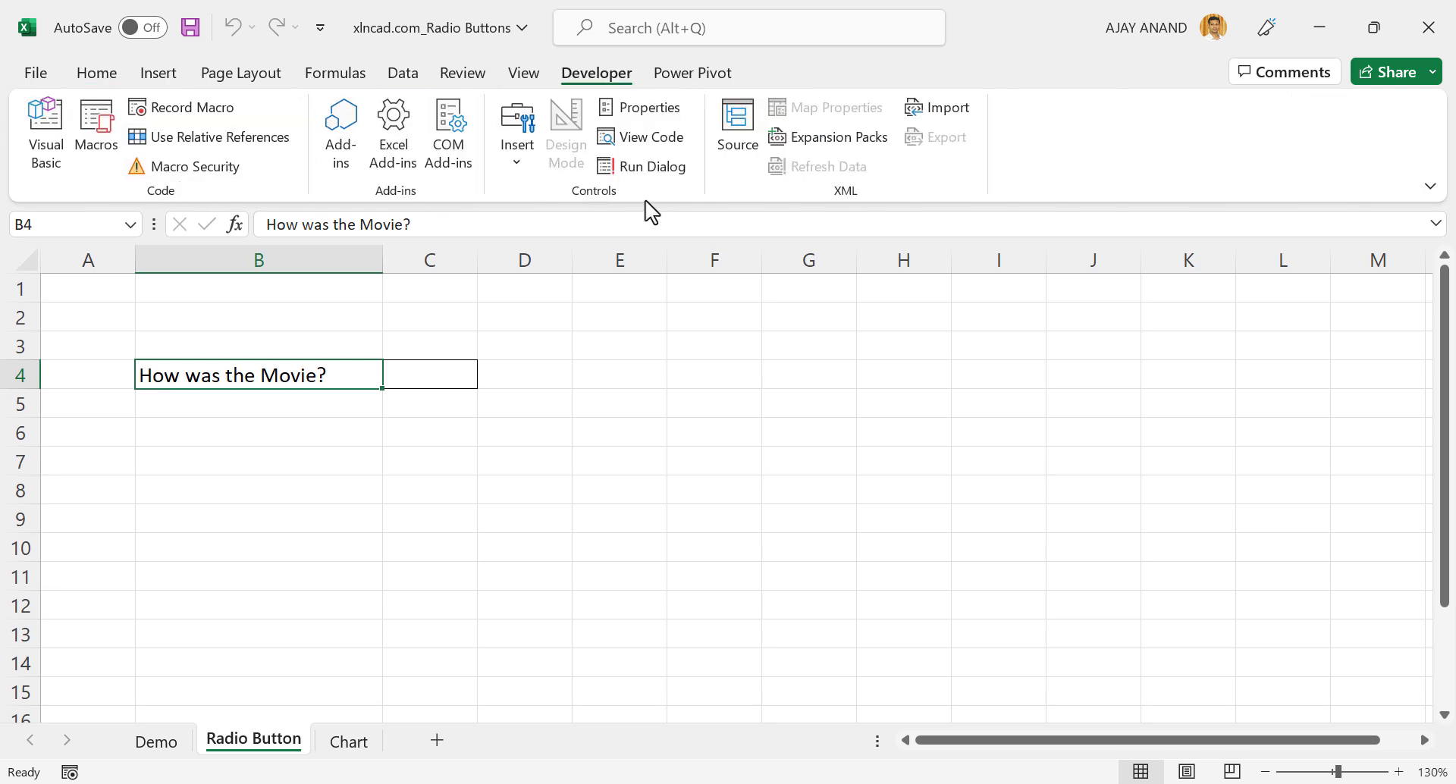
left_click(519, 160)
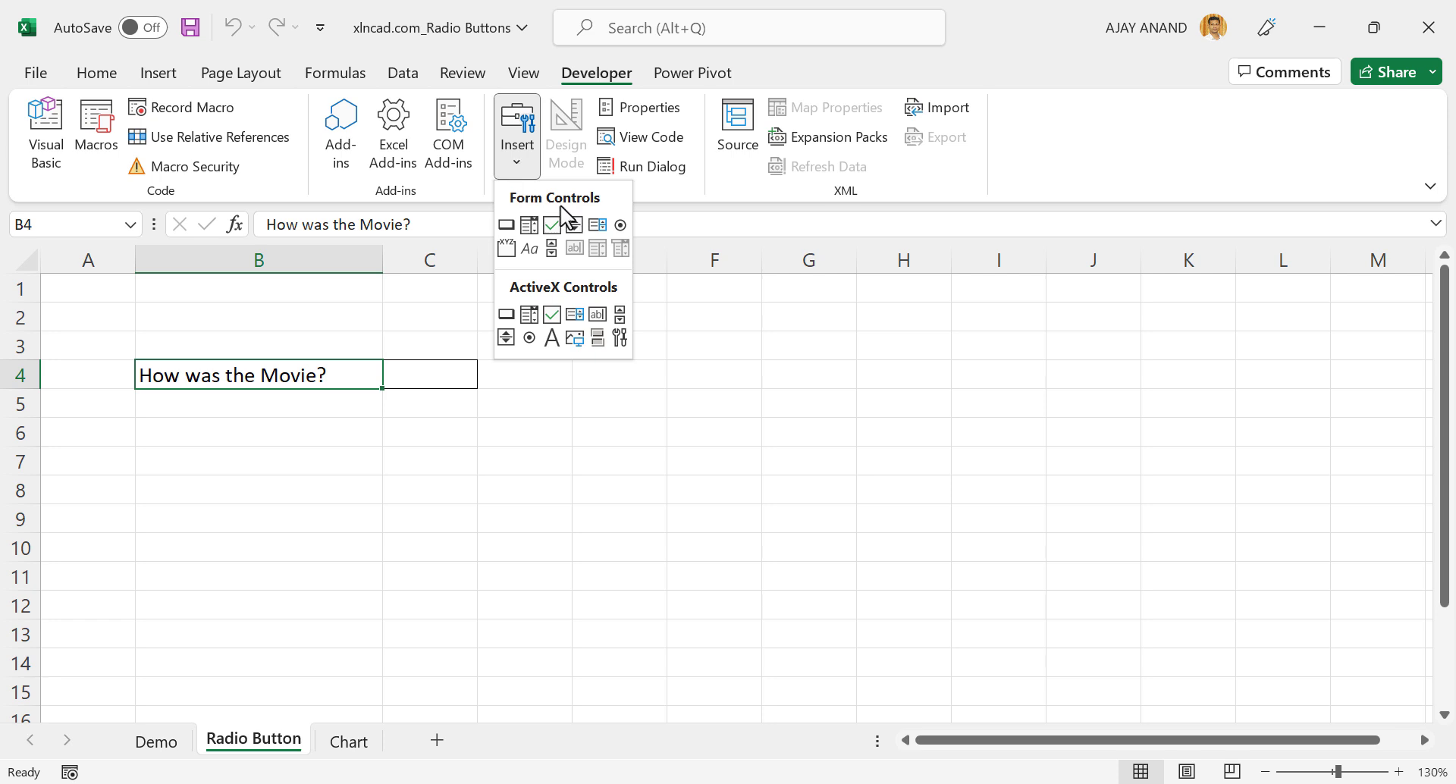
left_click(621, 227)
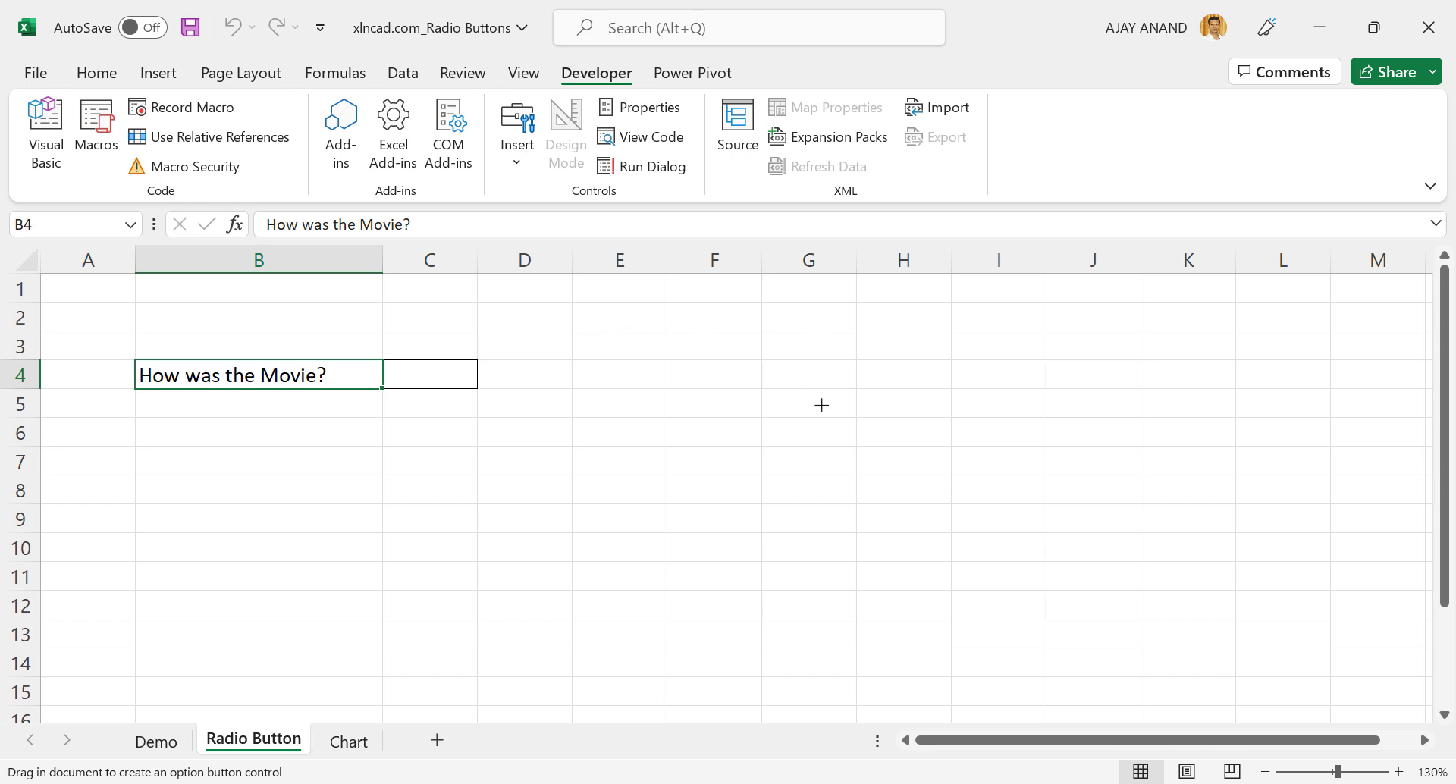
left_click(616, 350)
left_click(872, 474)
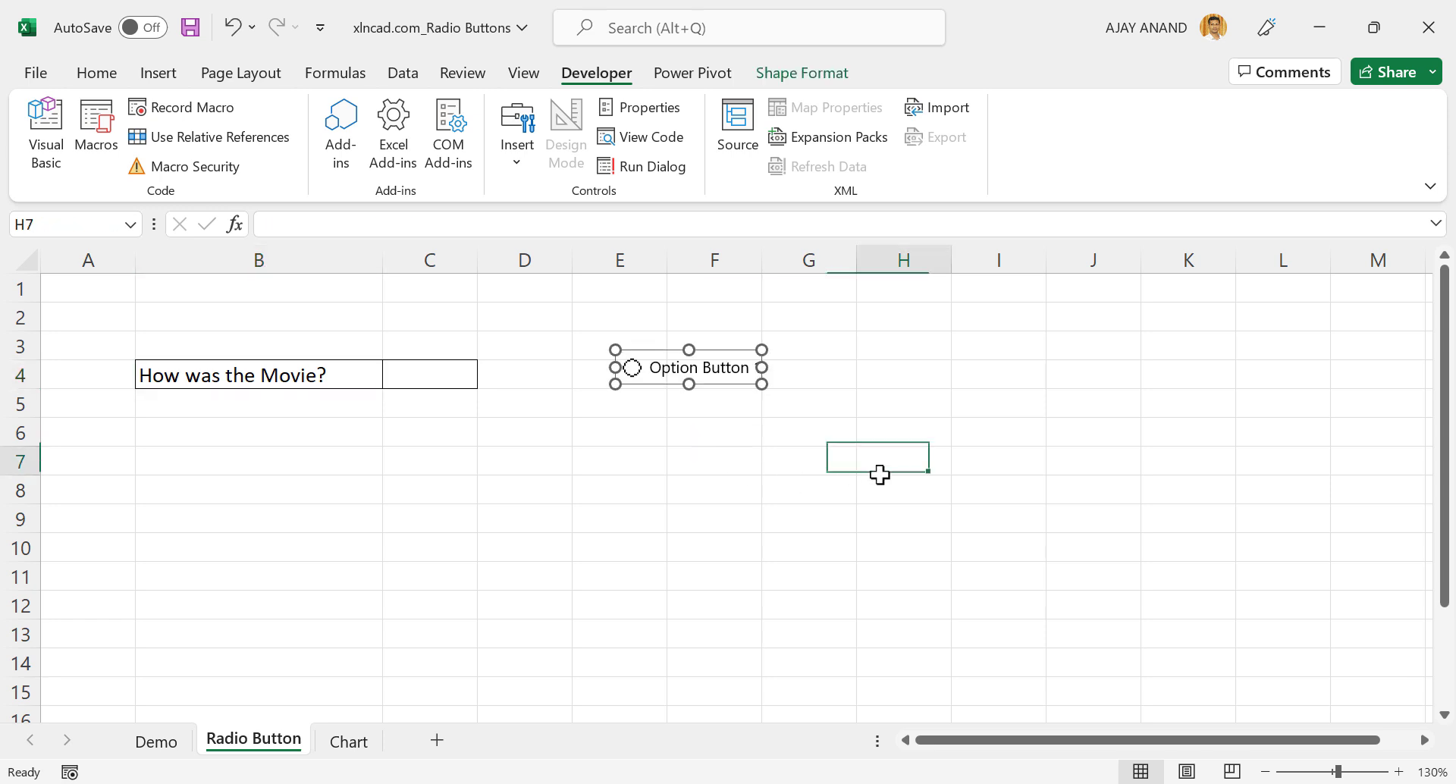
Step: Move the option button down to cells G7:H7 and turn it on
key("ctrl")
left_click(698, 386, "ctrl")
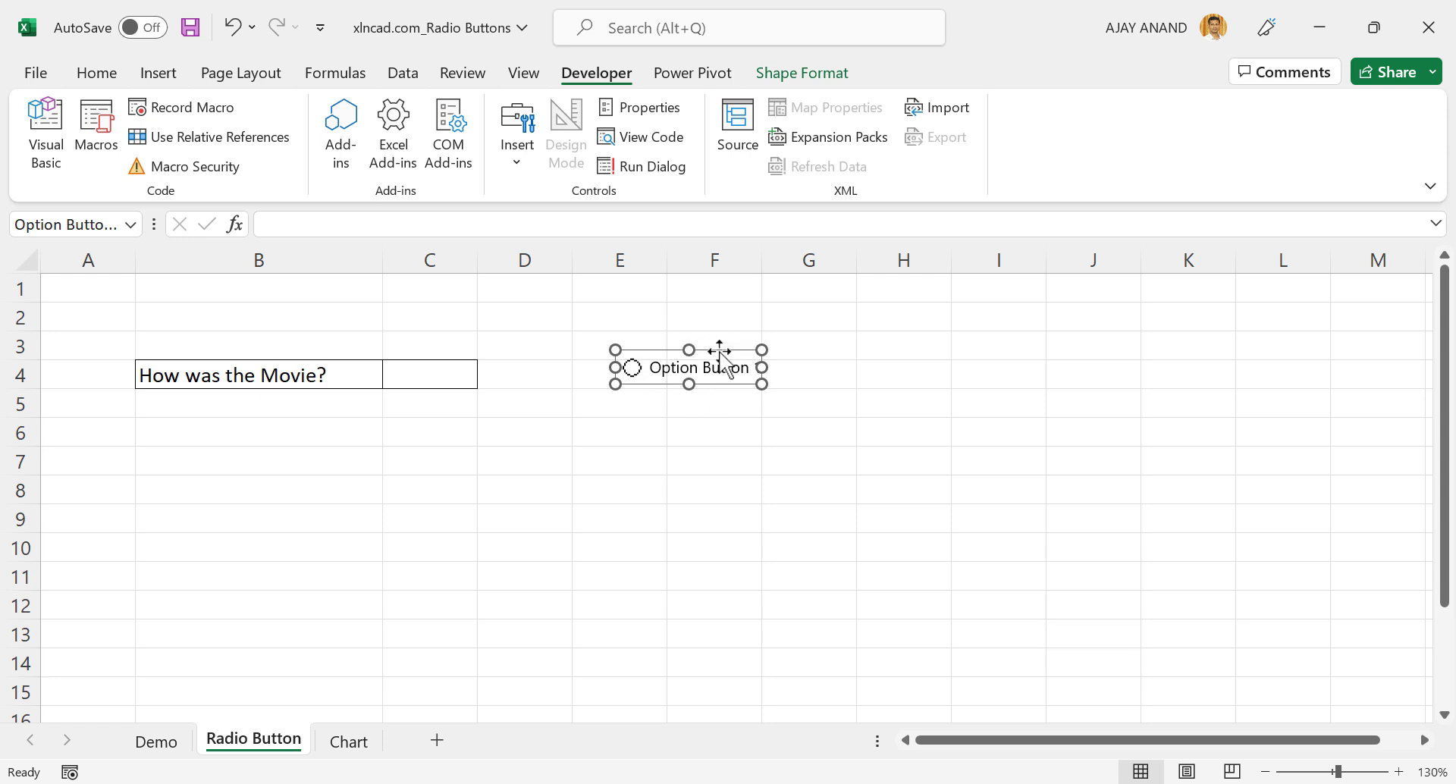
left_click_drag(727, 382, 892, 480)
left_click(1034, 400)
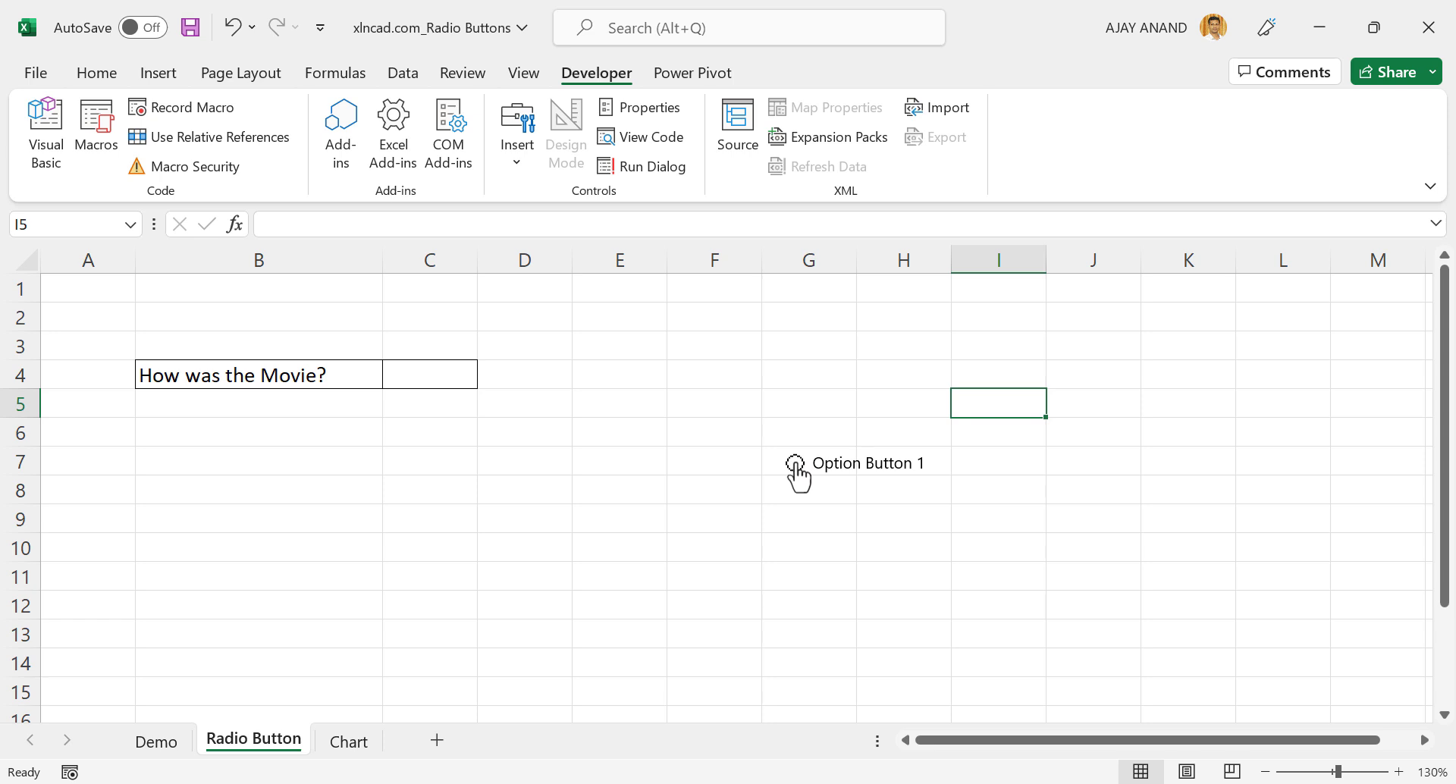
left_click(1011, 493)
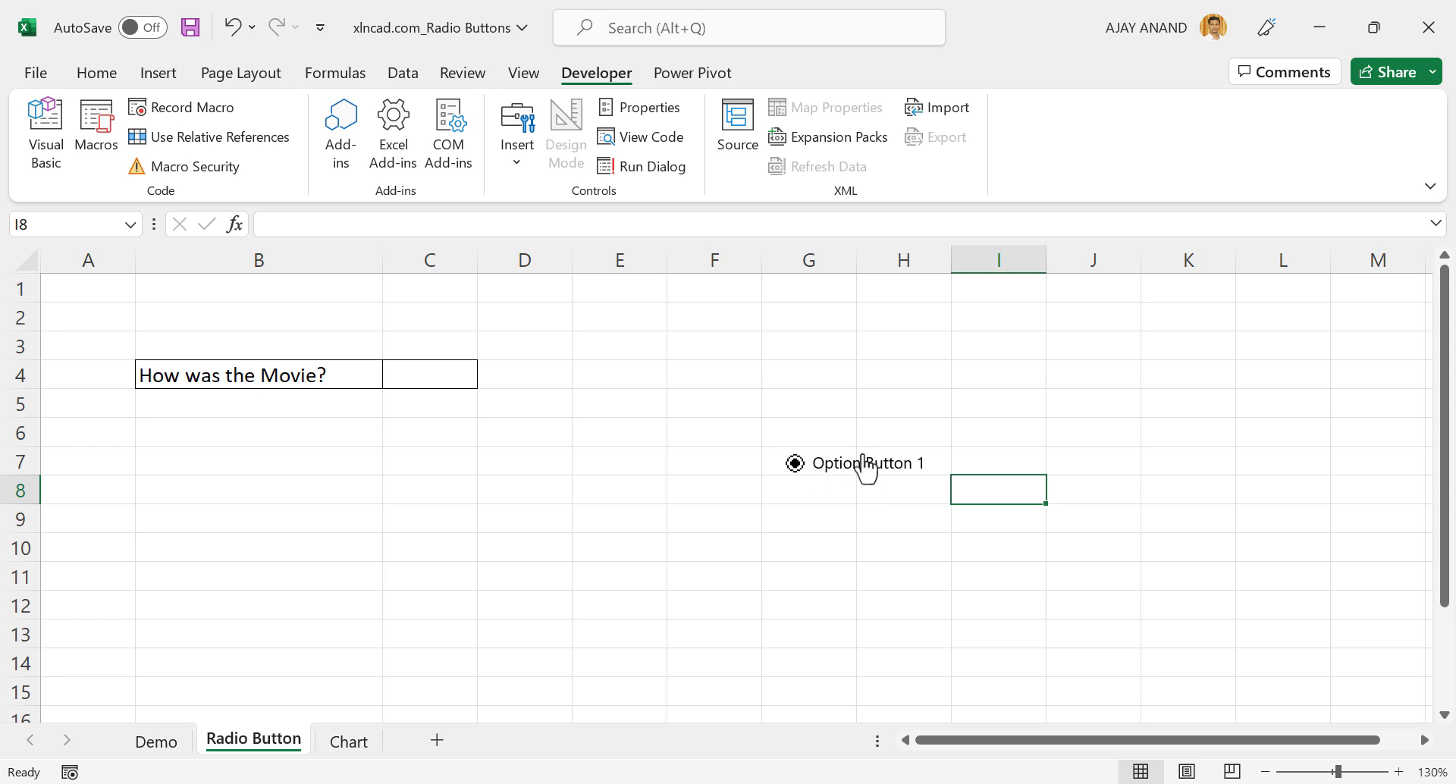
Step: Replace the option button's label text with Good
right_click(855, 463)
left_click(930, 586)
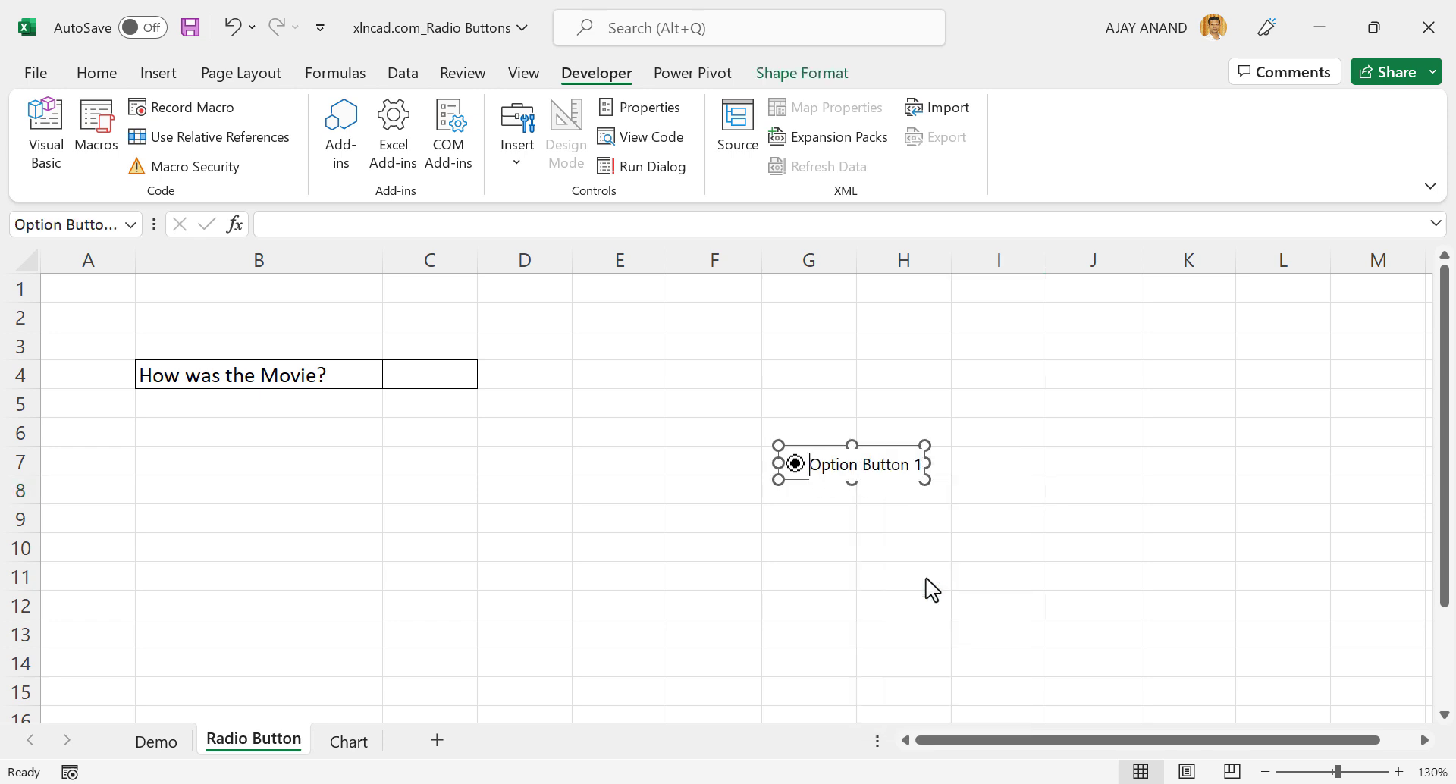
key("Delete")
key("Delete")
key("Delete")
key("Delete")
key("Delete")
key("Delete")
key("Delete")
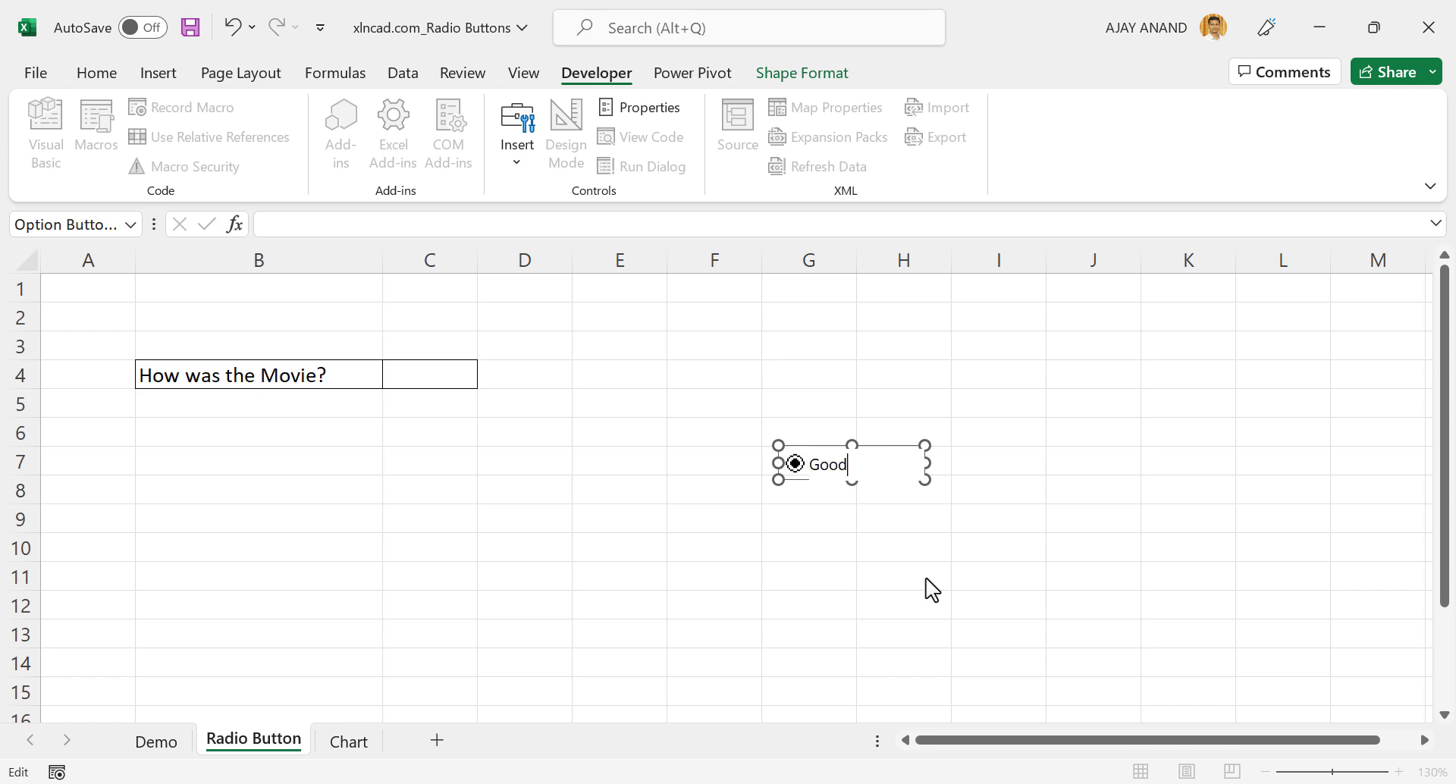
left_click(1003, 424)
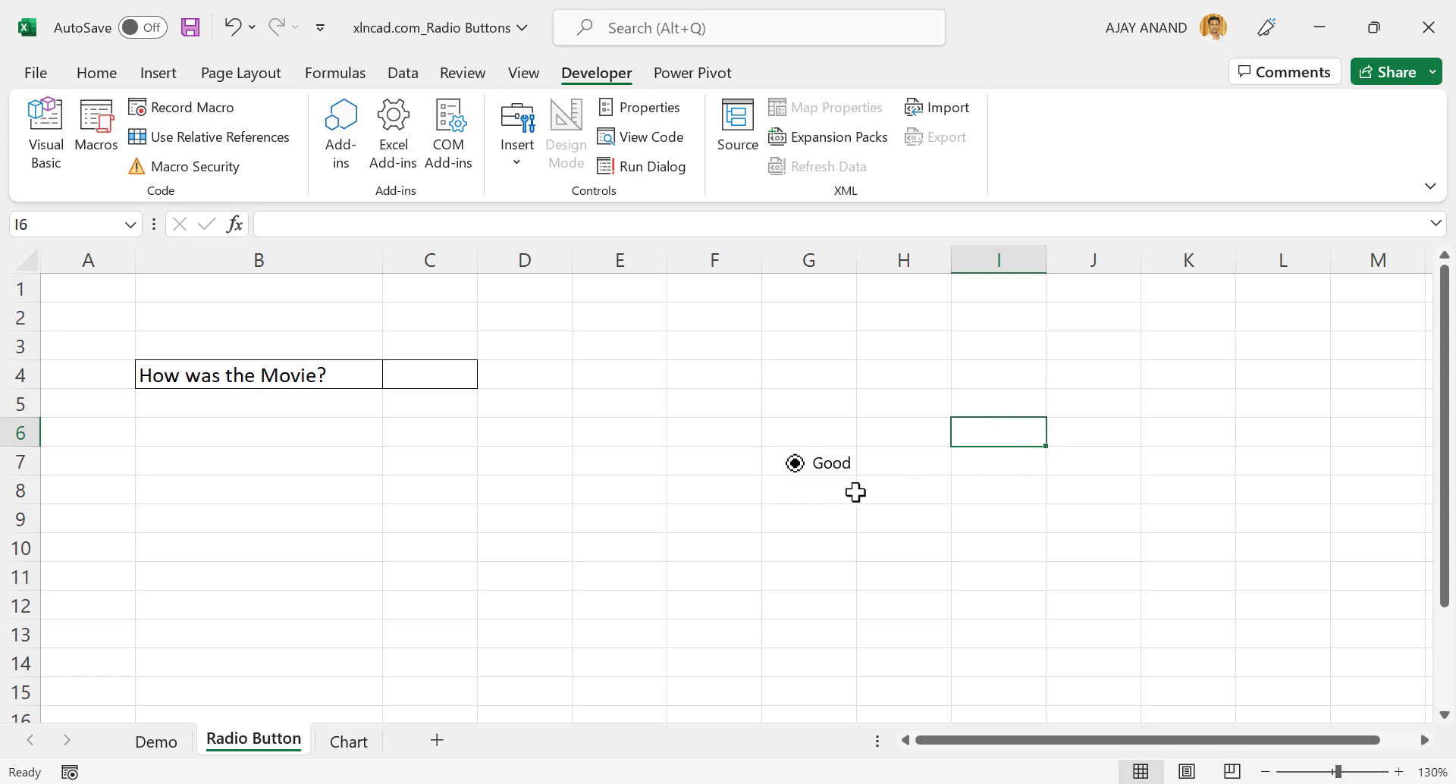
Step: Duplicate the Good option button twice and stack the copies directly below the original, down to row 10
left_click(828, 464, "ctrl")
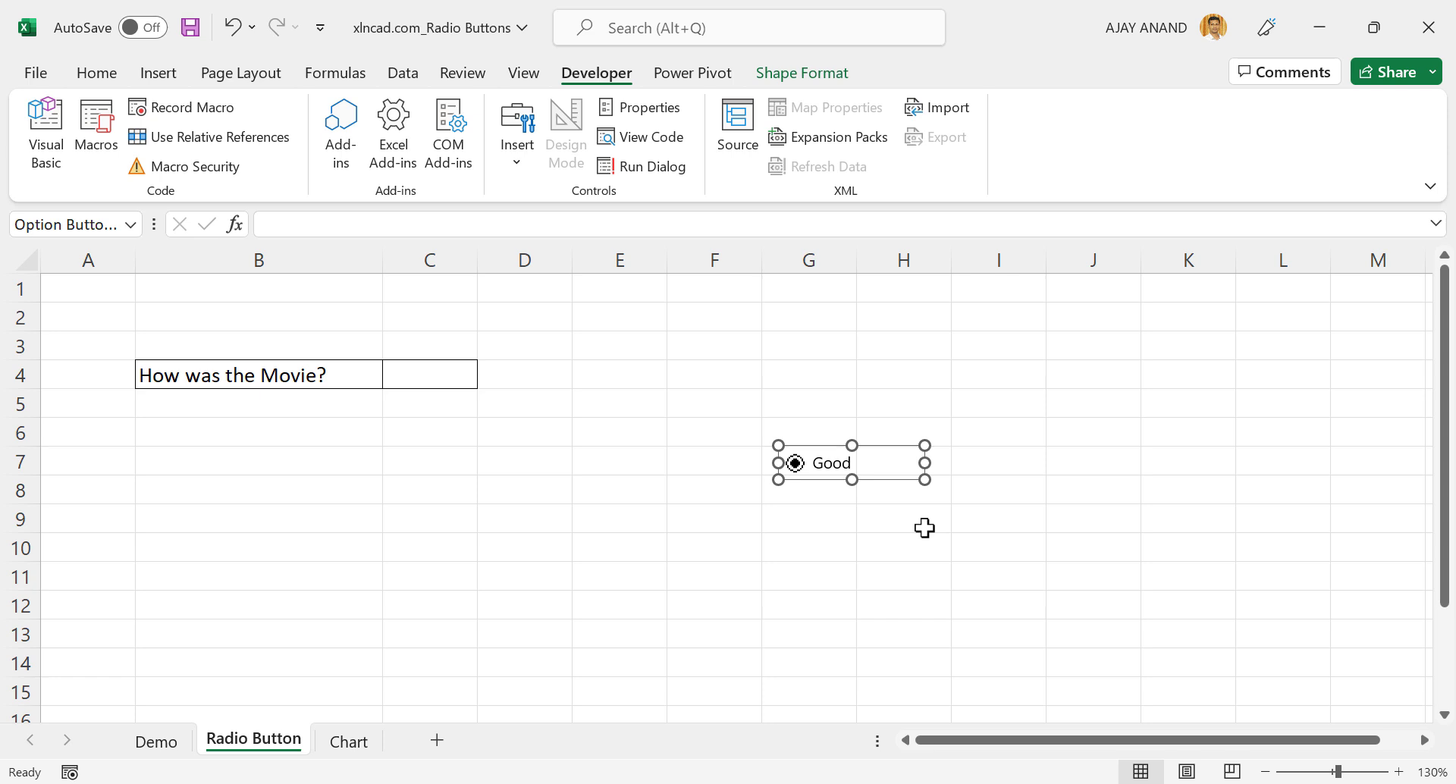
key("ctrl+d")
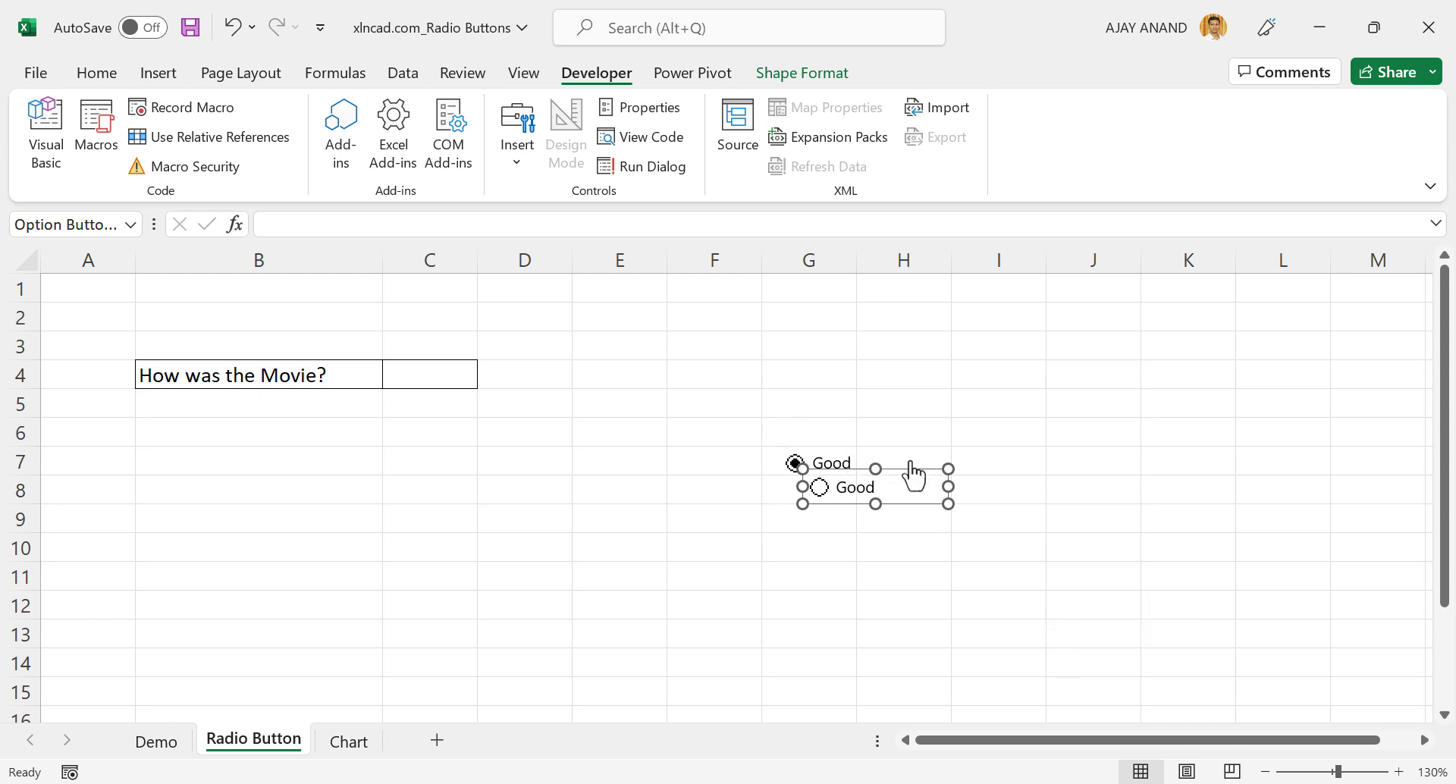
left_click_drag(910, 474, 883, 487)
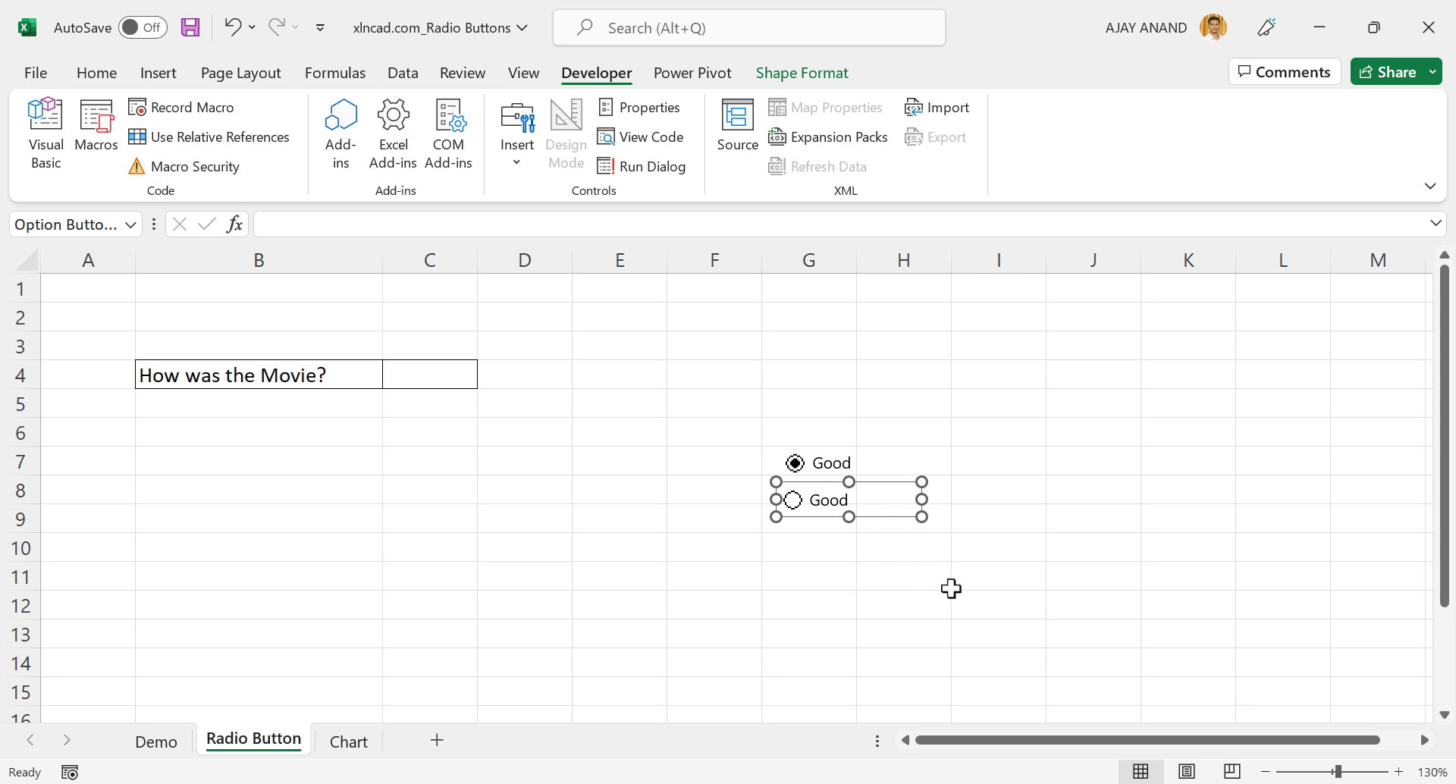
key("ctrl+d")
left_click_drag(907, 543, 881, 553)
left_click(1059, 562)
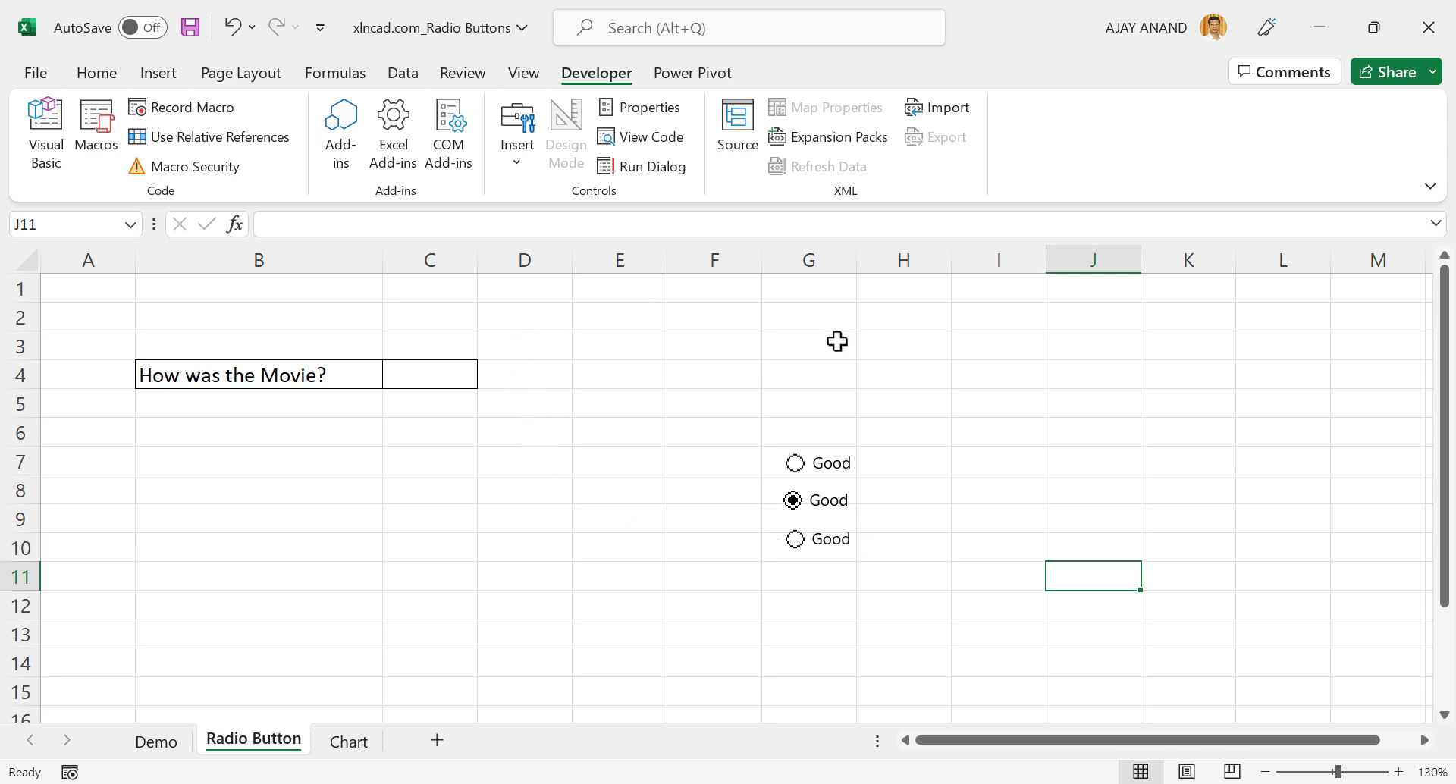
Step: Link the first option button to cell $E$2 in its control format settings
right_click(836, 476)
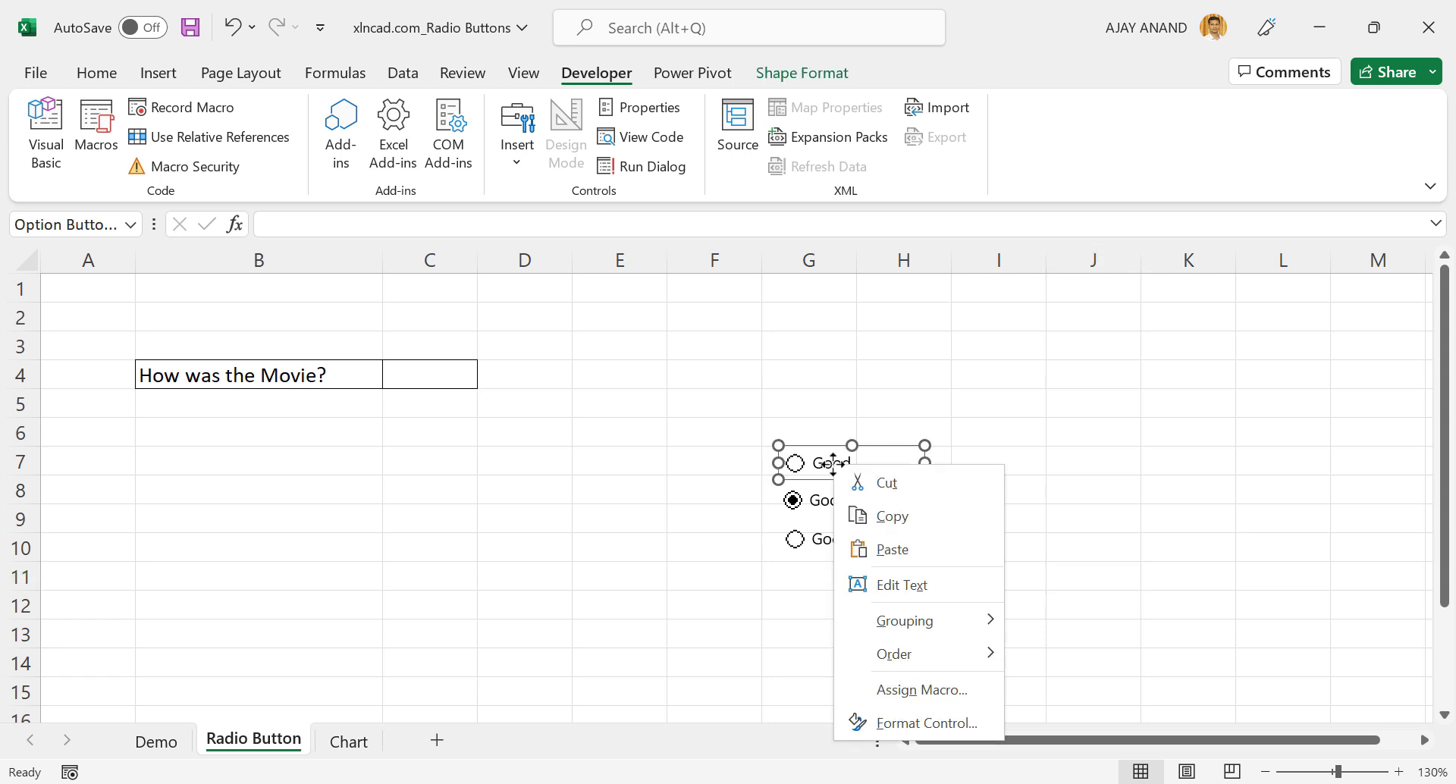
left_click(927, 724)
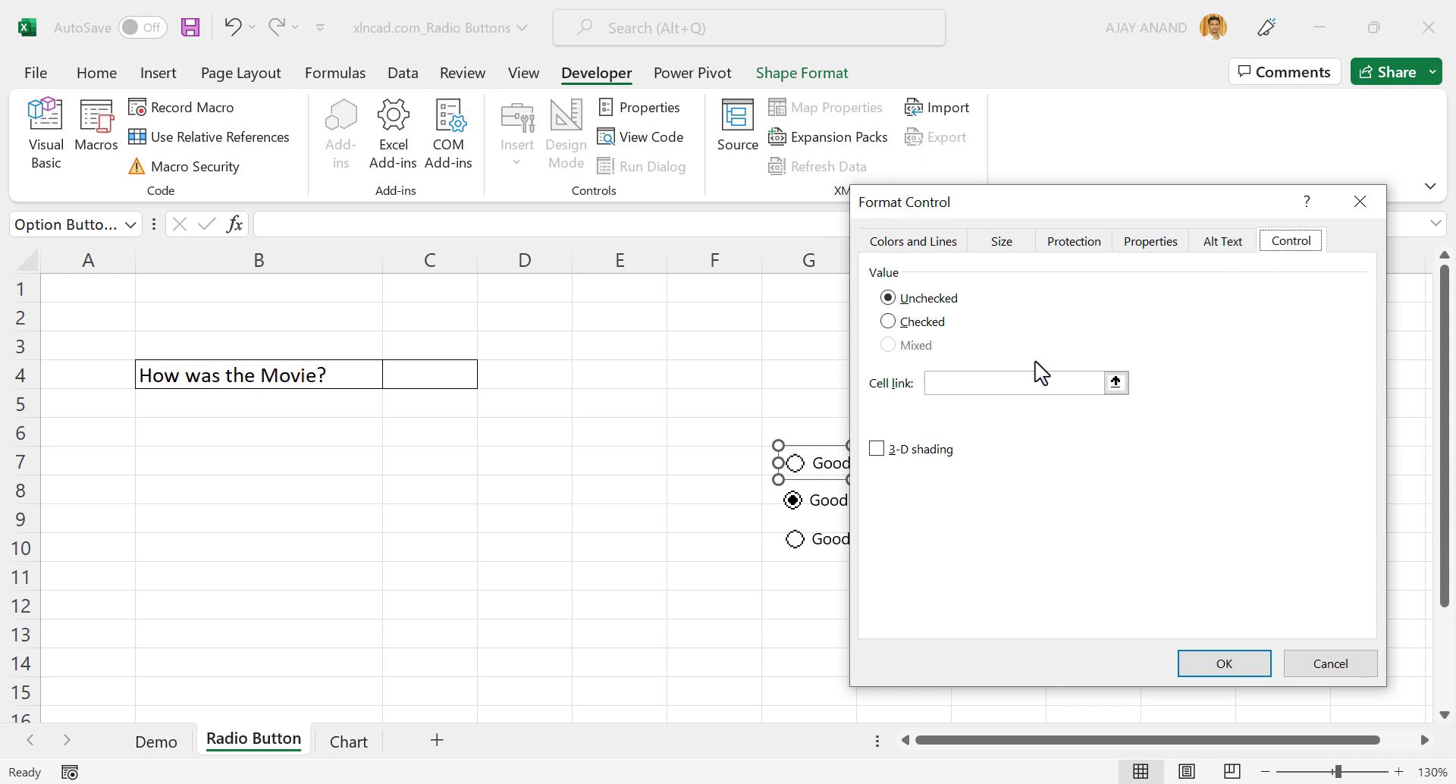
left_click(958, 386)
left_click(958, 385)
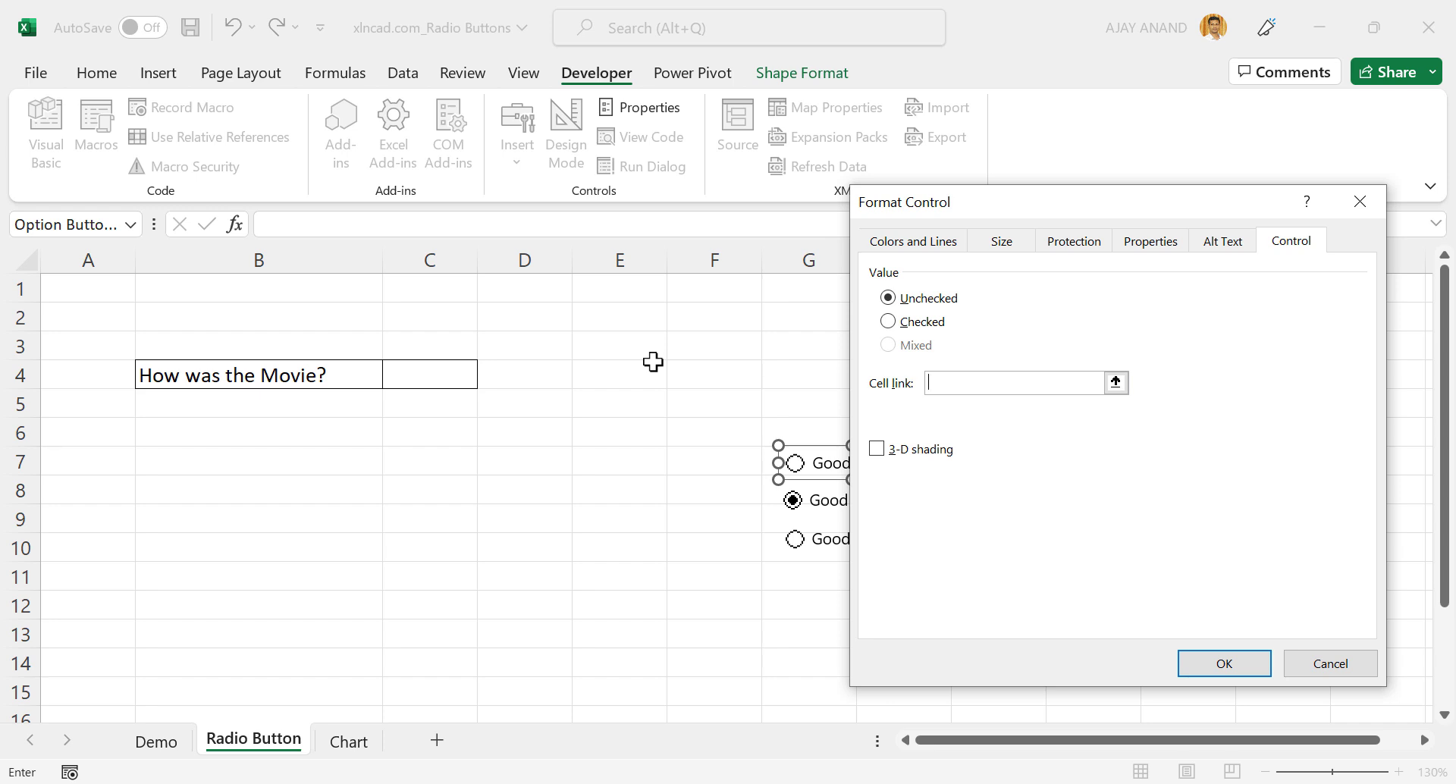
left_click(611, 315)
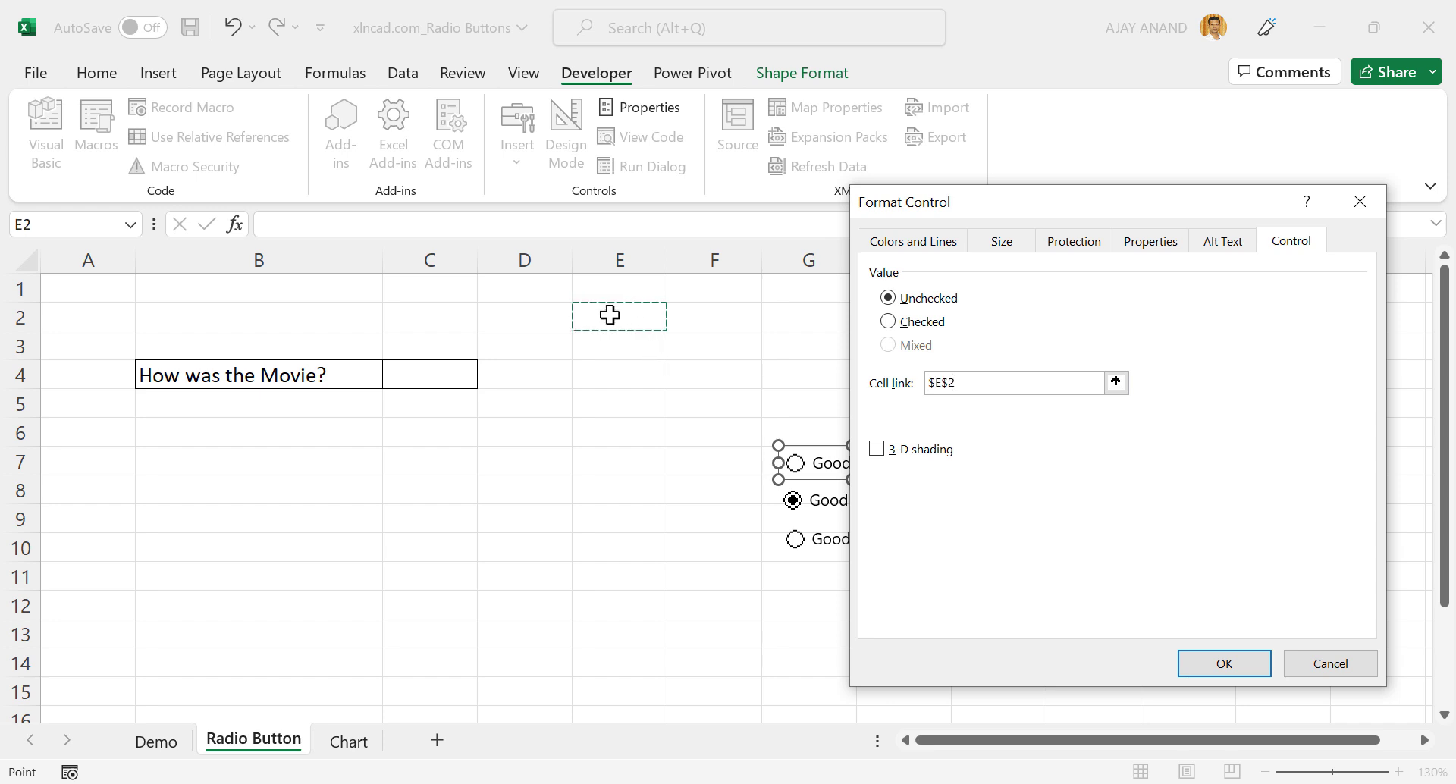
left_click(1203, 668)
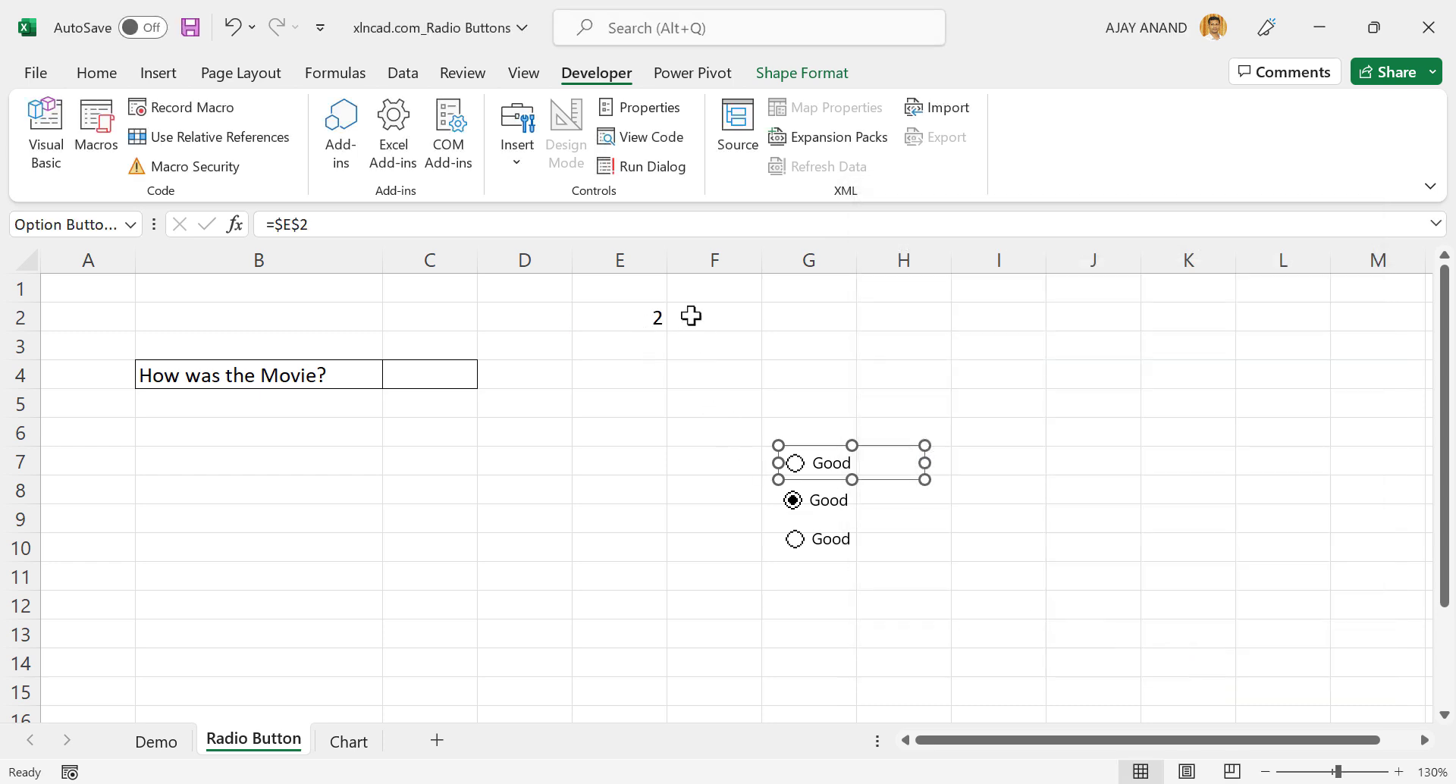
left_click(771, 341)
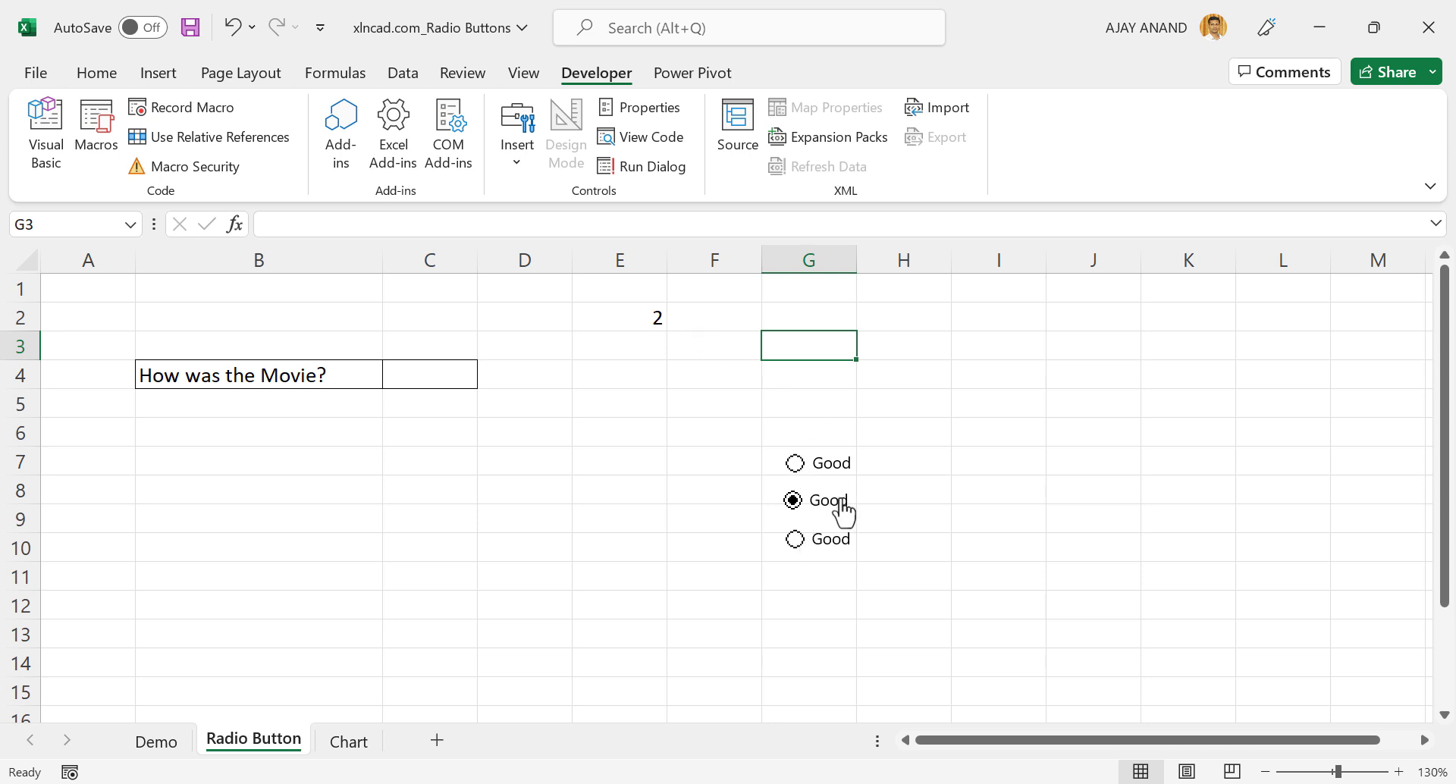
Step: Test the cell link by choosing the first, third and second option buttons in turn
left_click(796, 464)
left_click(795, 540)
left_click(795, 500)
Step: Change the label of the middle option button to Average
right_click(837, 508)
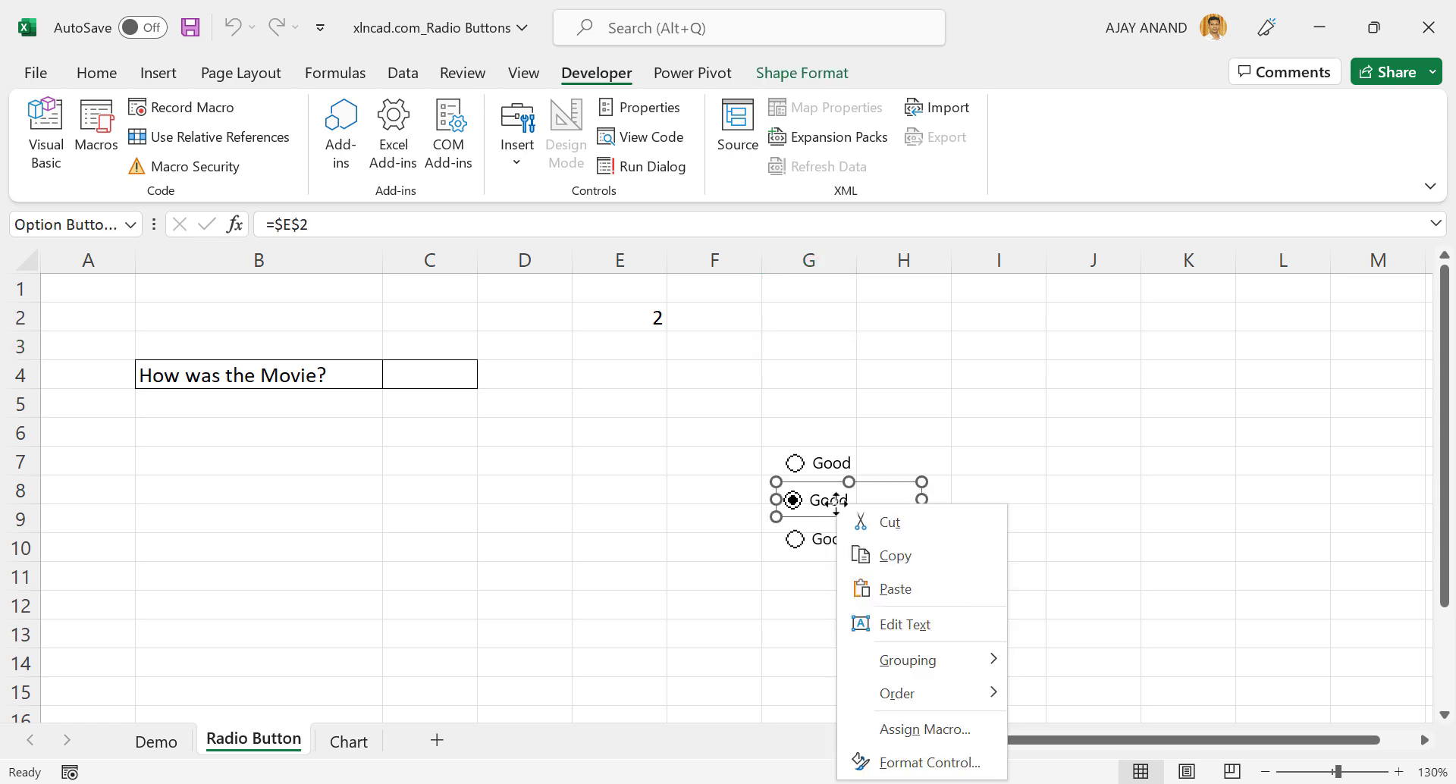
left_click(910, 624)
key("Delete")
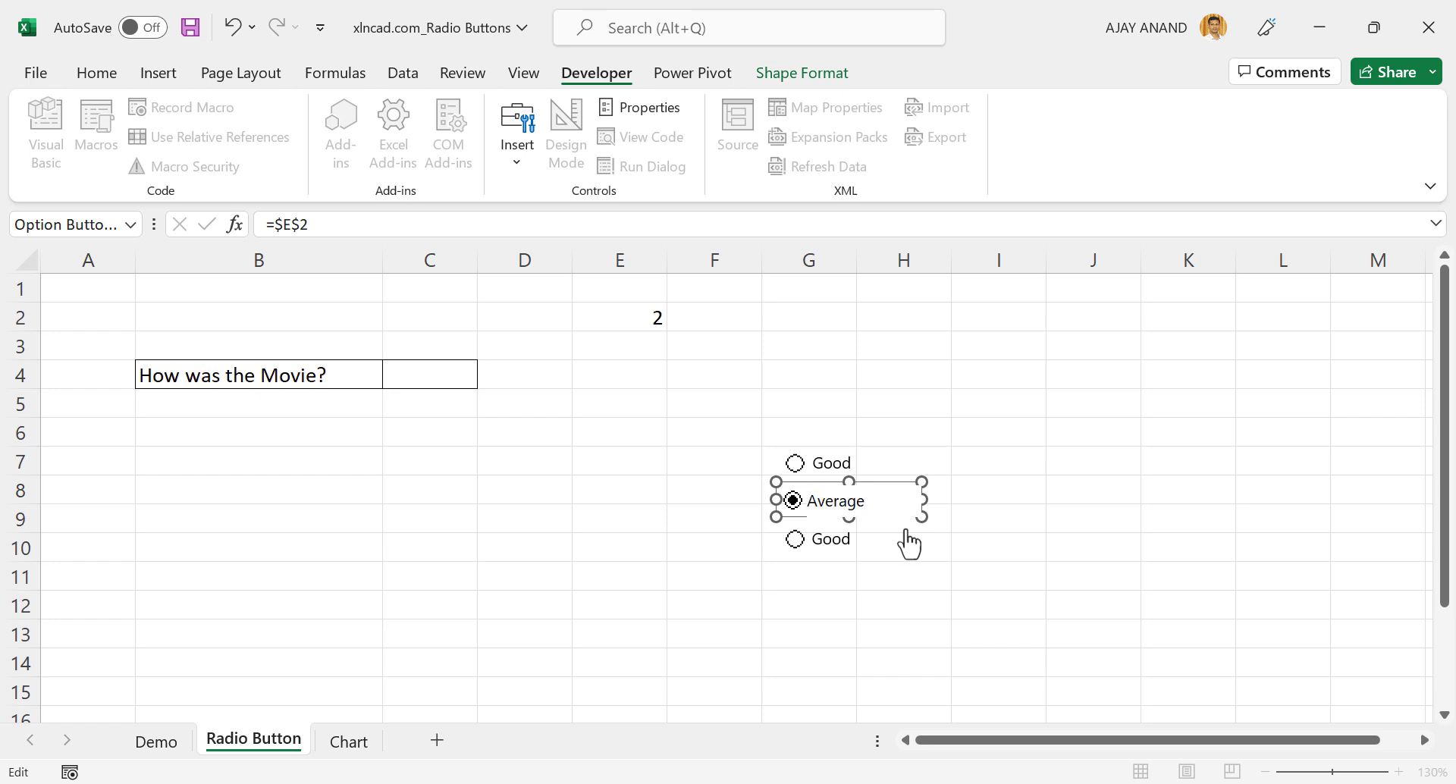
left_click(995, 547)
Step: Change the label of the lowest option button to Bad
right_click(815, 541)
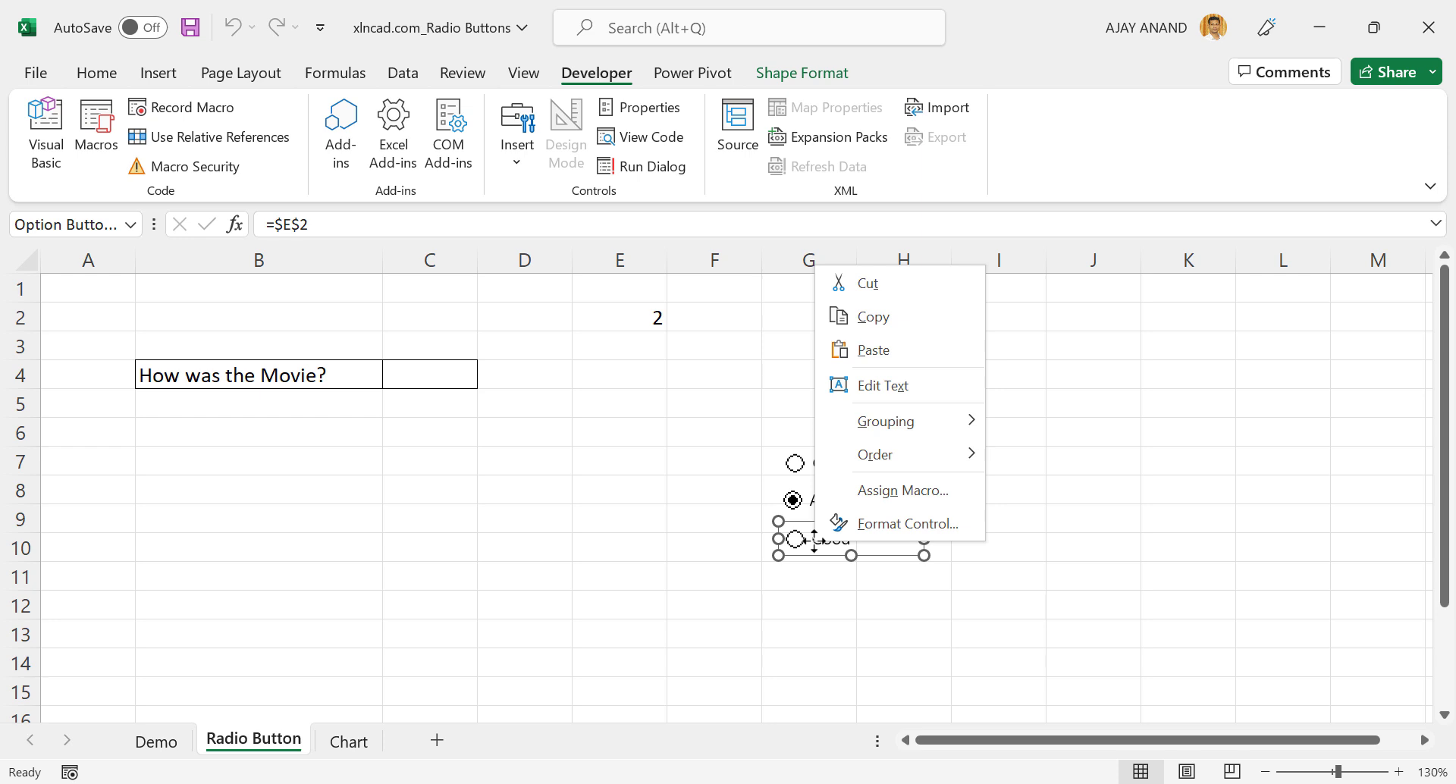
left_click(884, 385)
key("Delete")
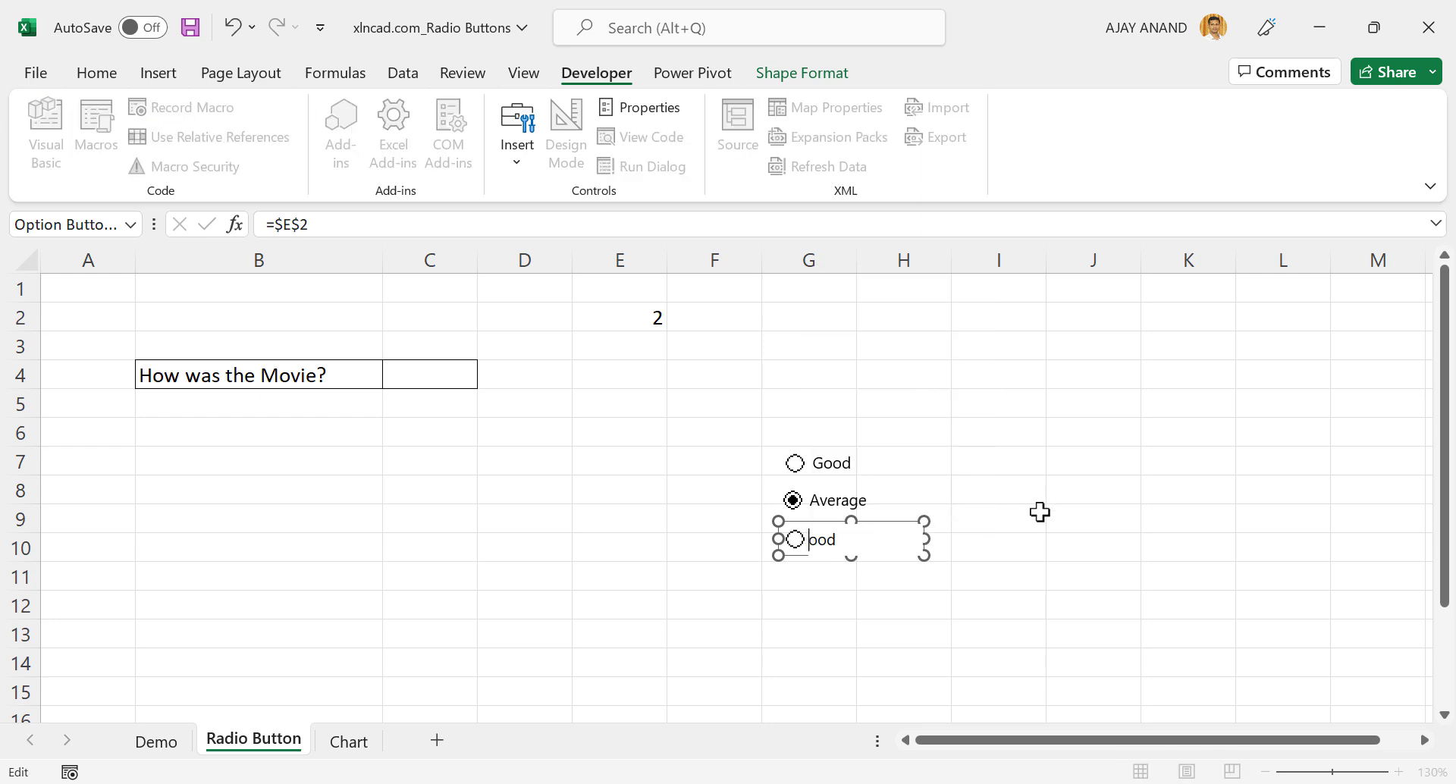
type("Bad")
left_click(959, 431)
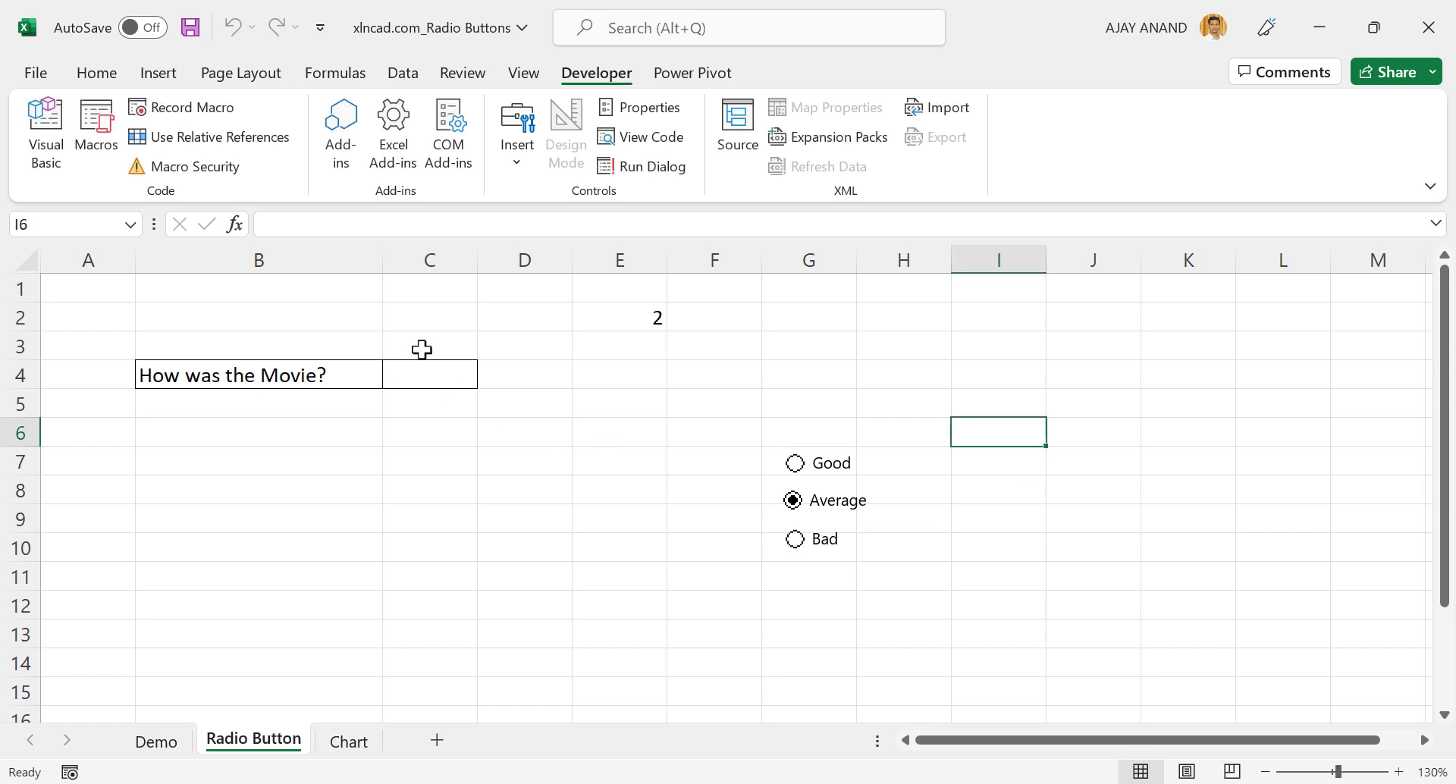
Step: Enter the formula =CHOOSE(E2,"Good","Average","Bad") in cell C4
left_click(423, 375)
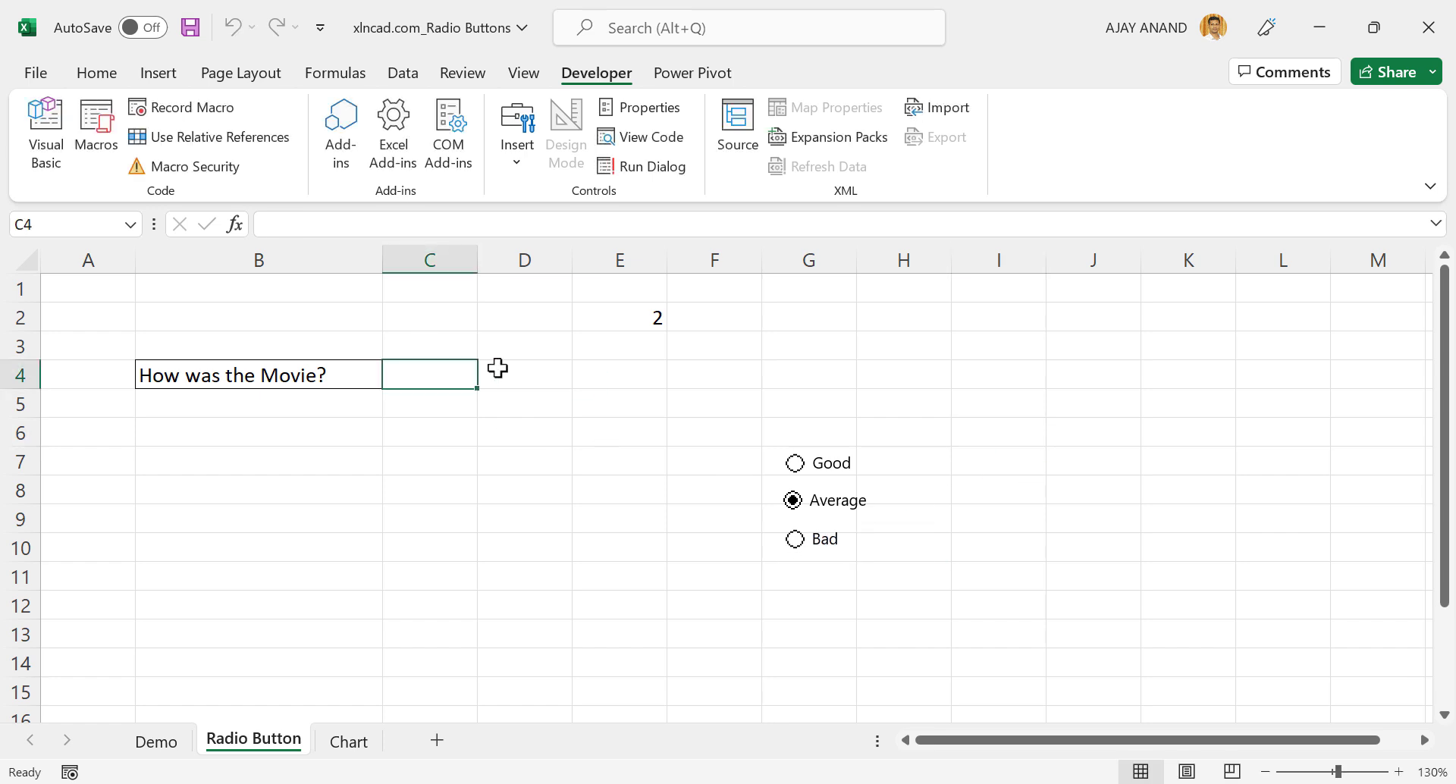
left_click(333, 224)
type("=")
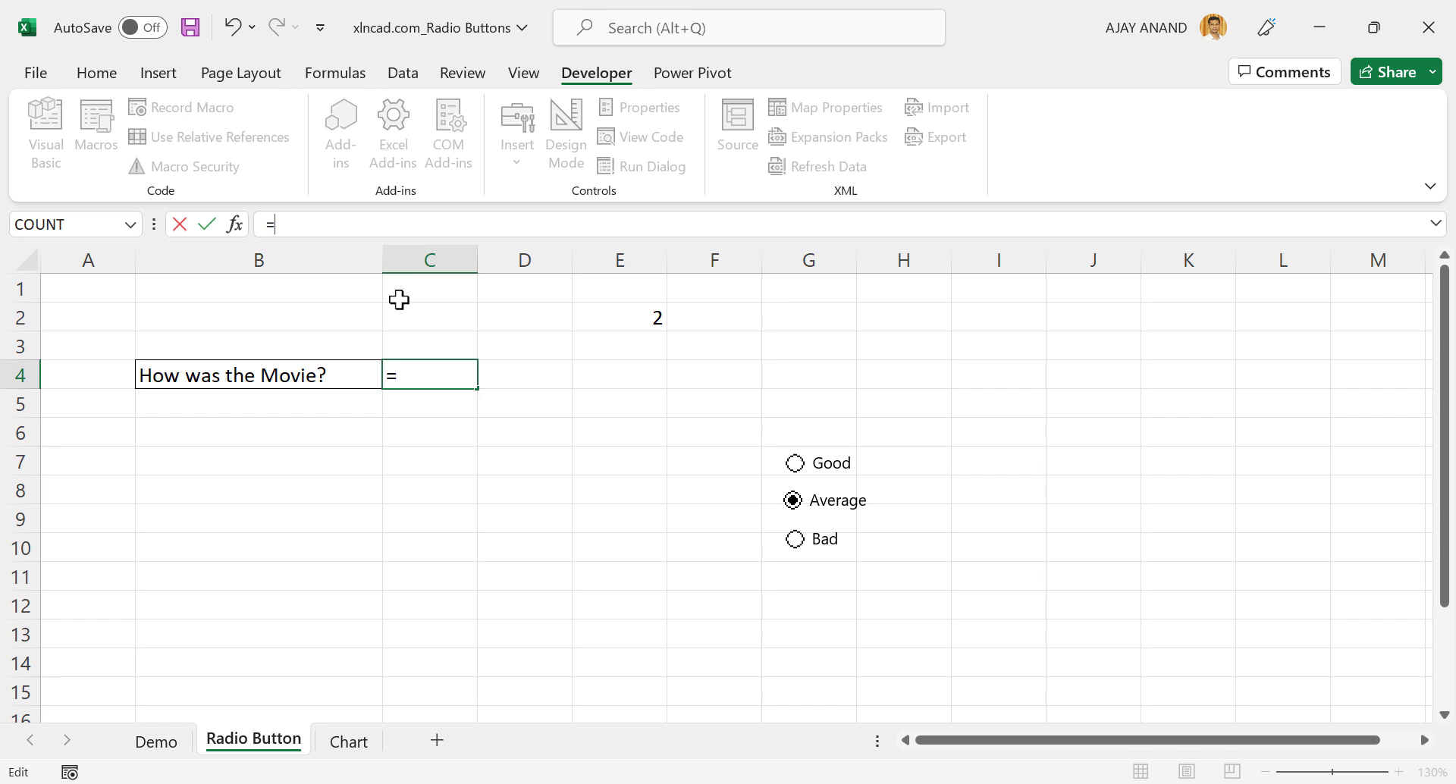
type("CHOOSE")
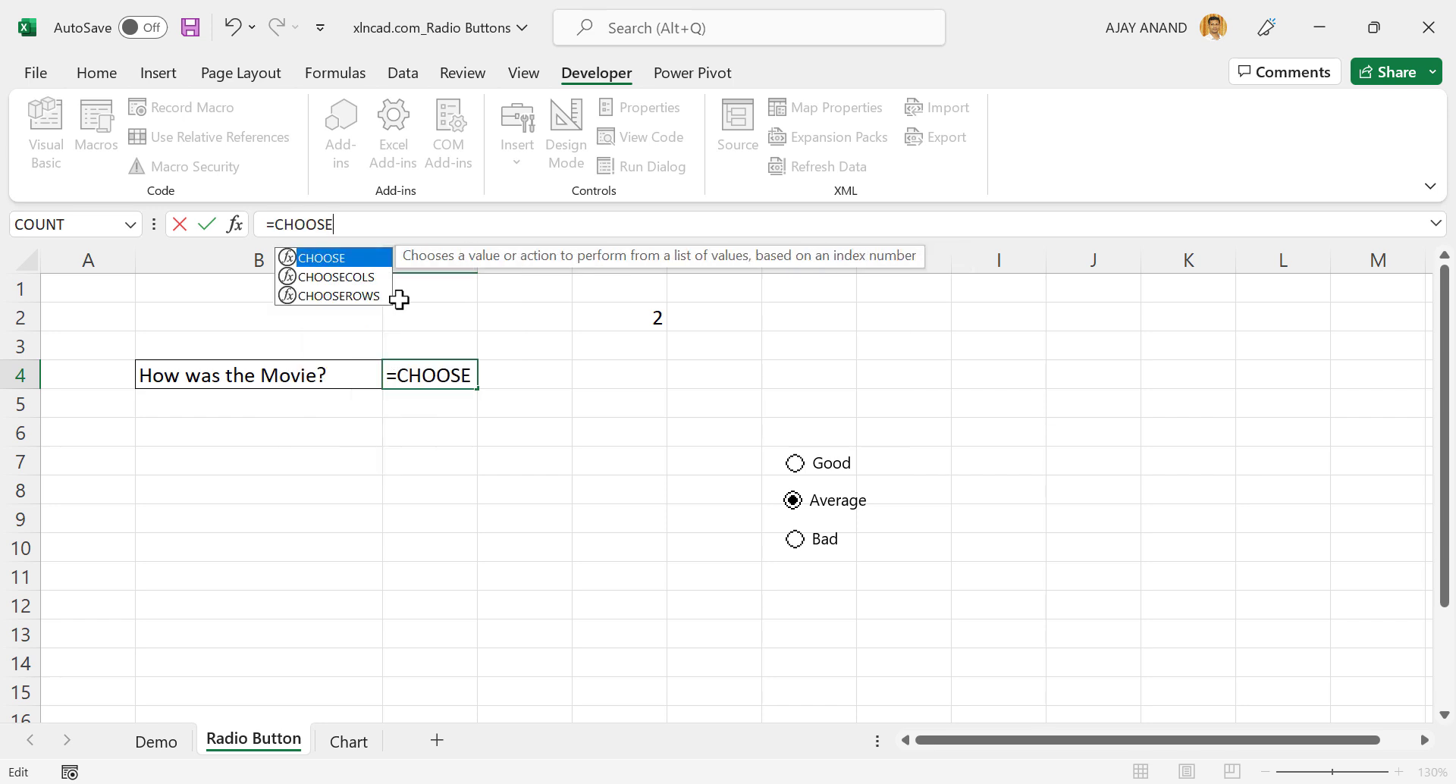
type("(")
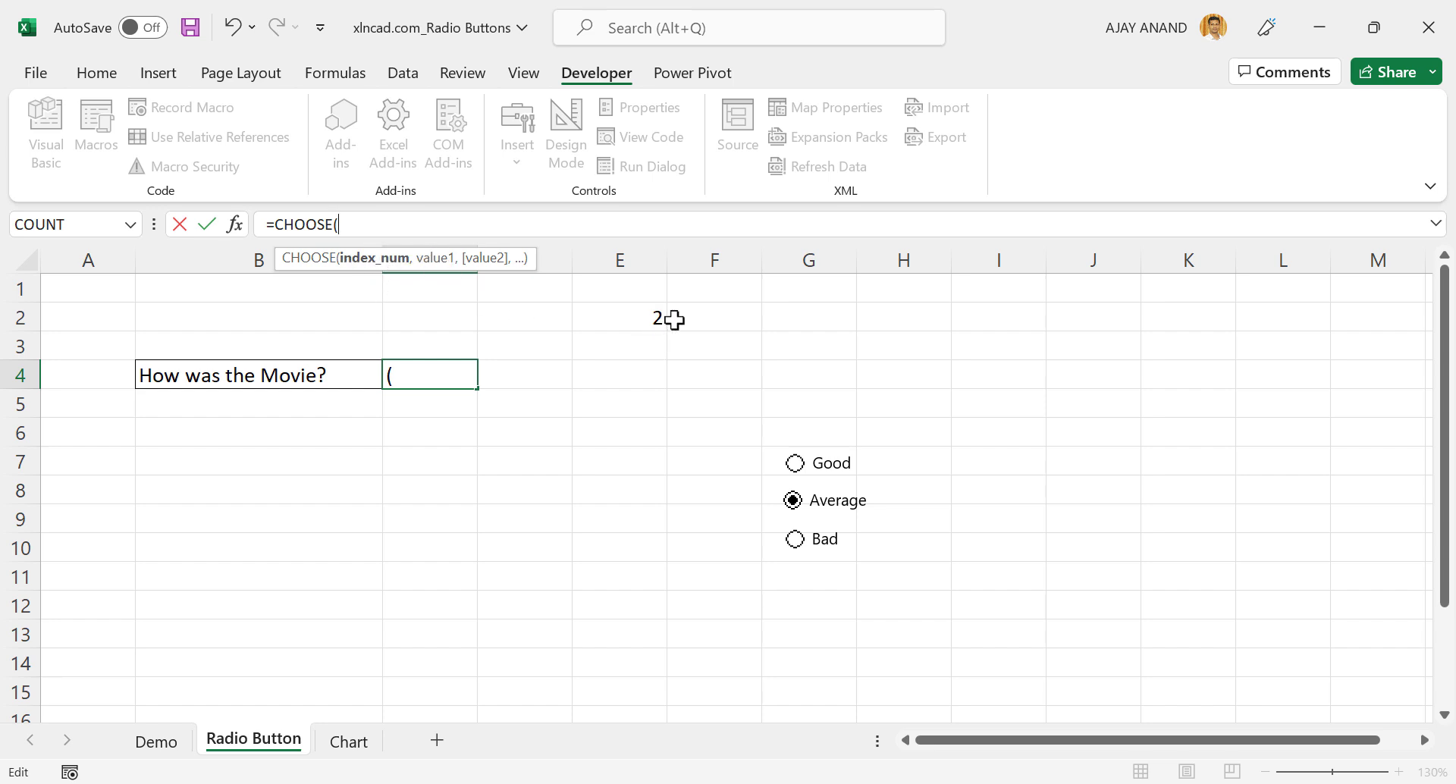
left_click(629, 321)
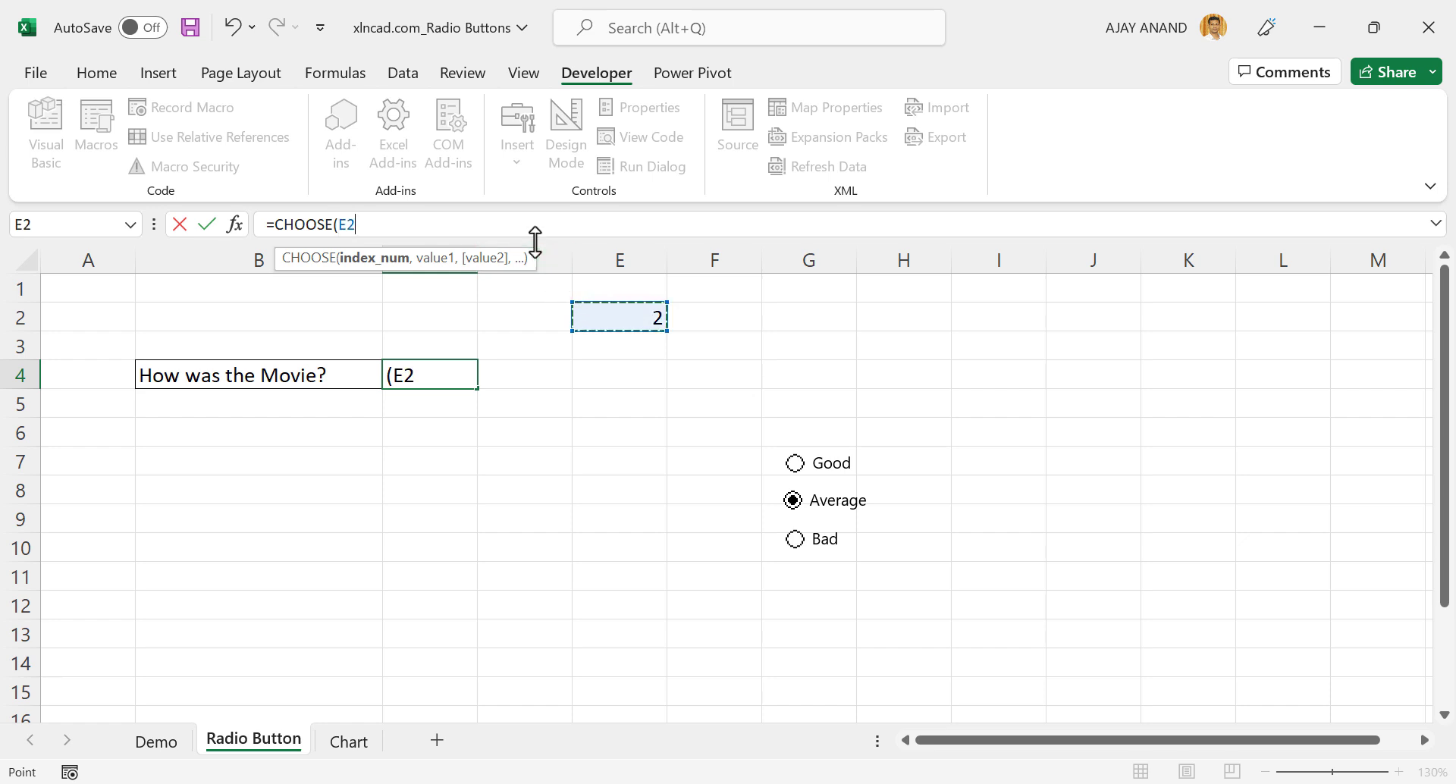
type(",")
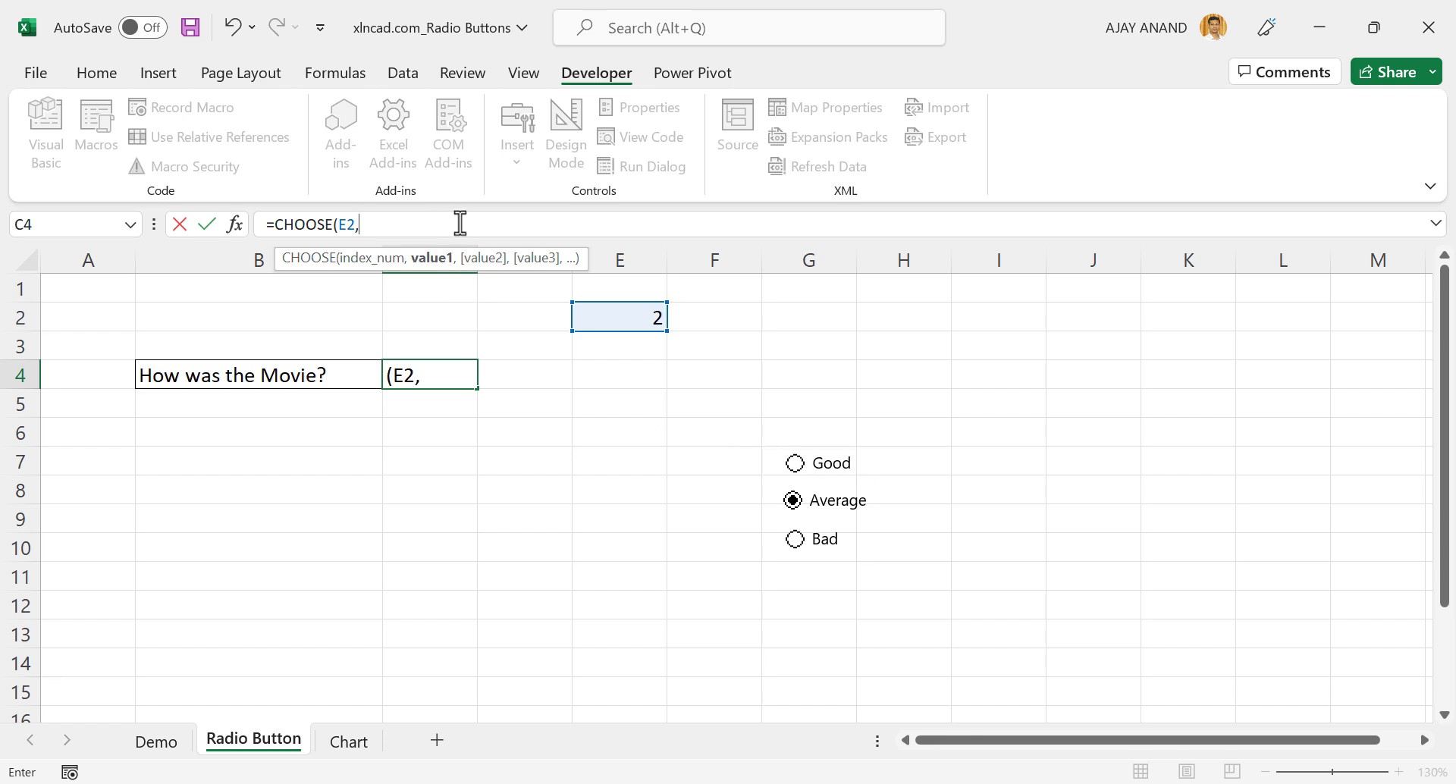
type("\"Good\",")
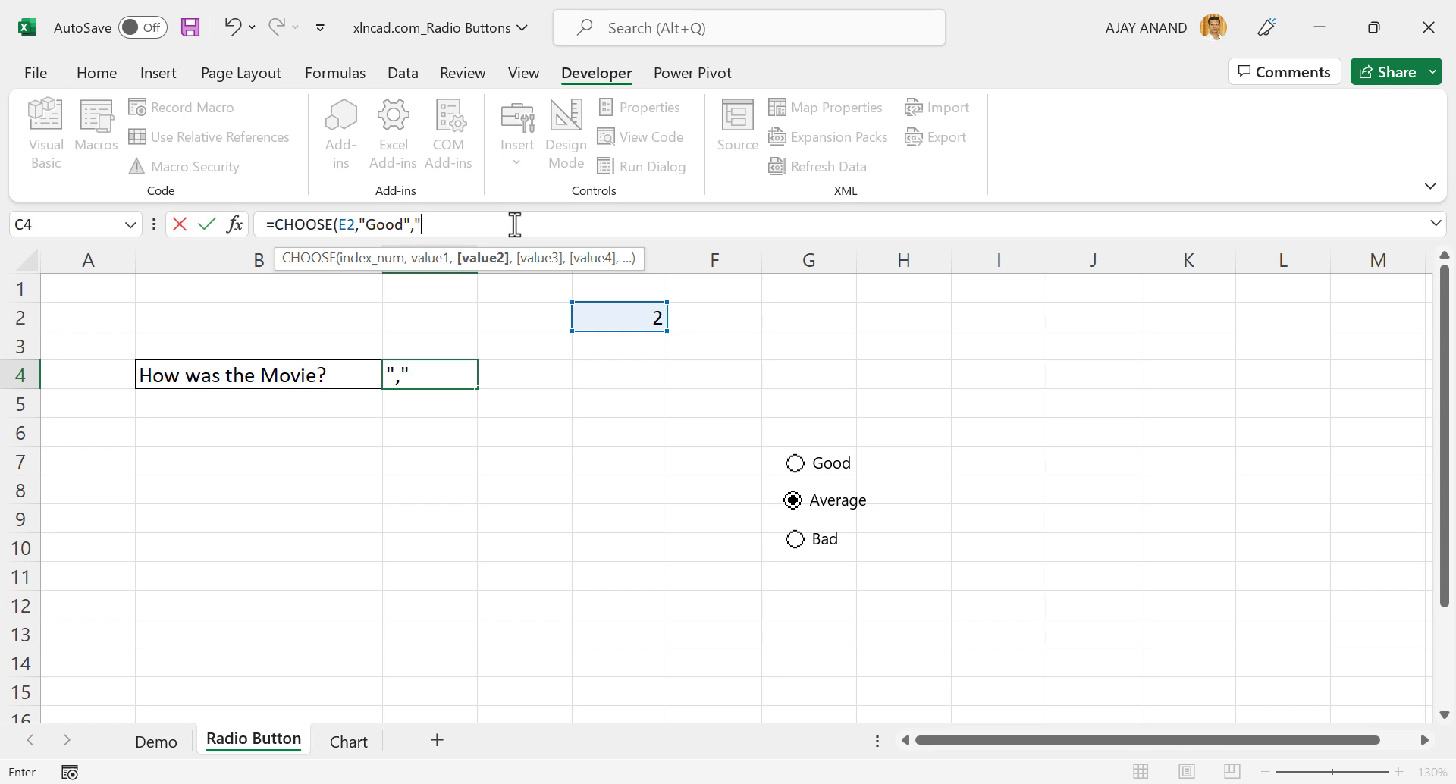
type("\"Average\",\"Bad")
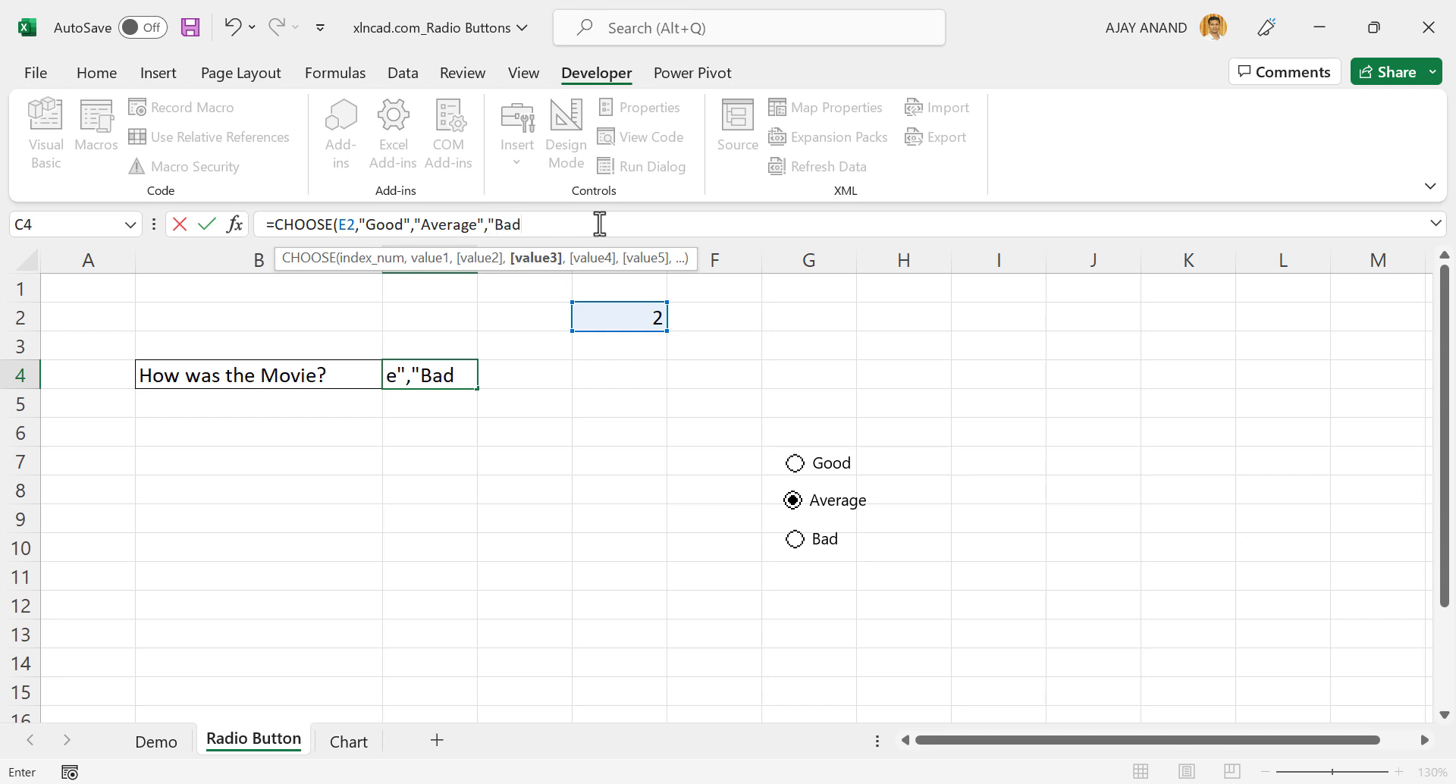
type("\")")
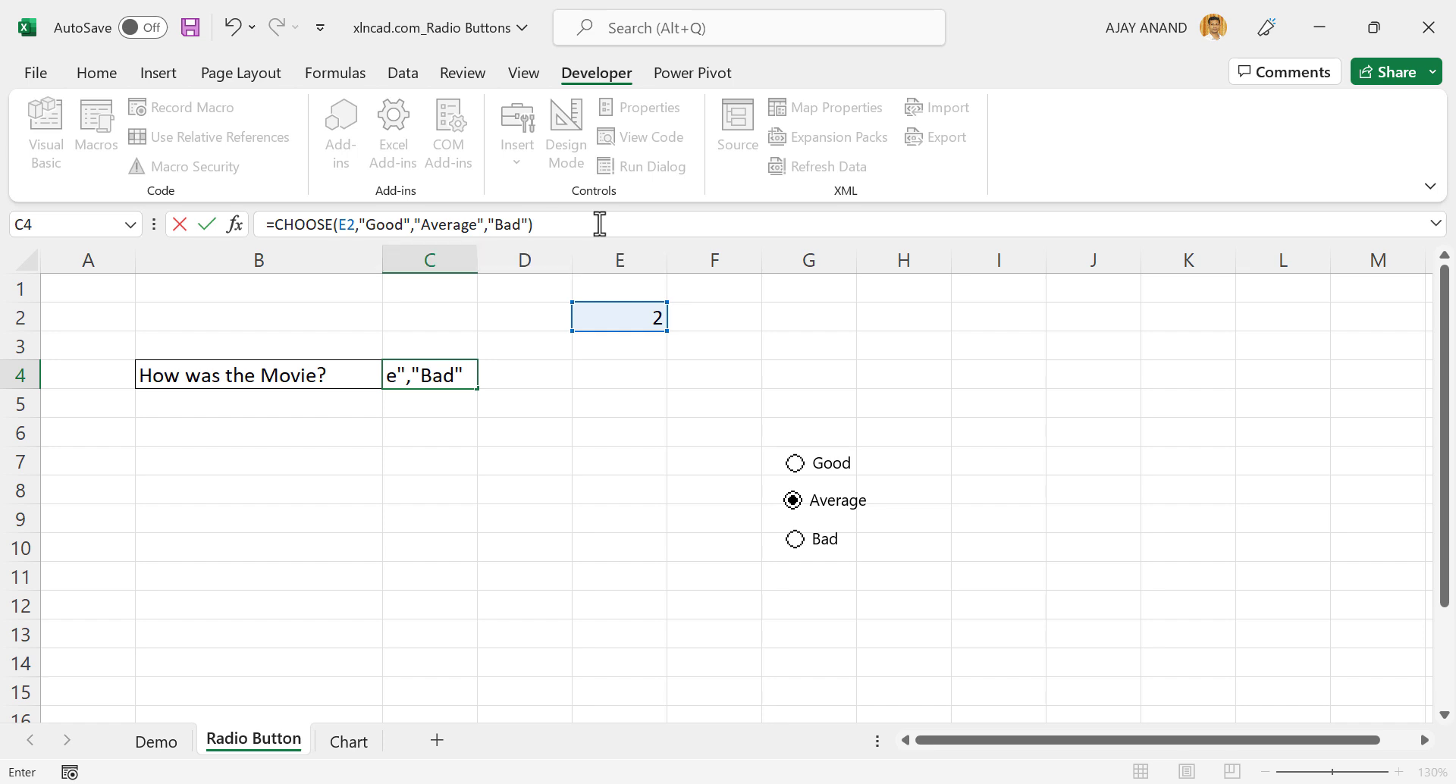
key("Return")
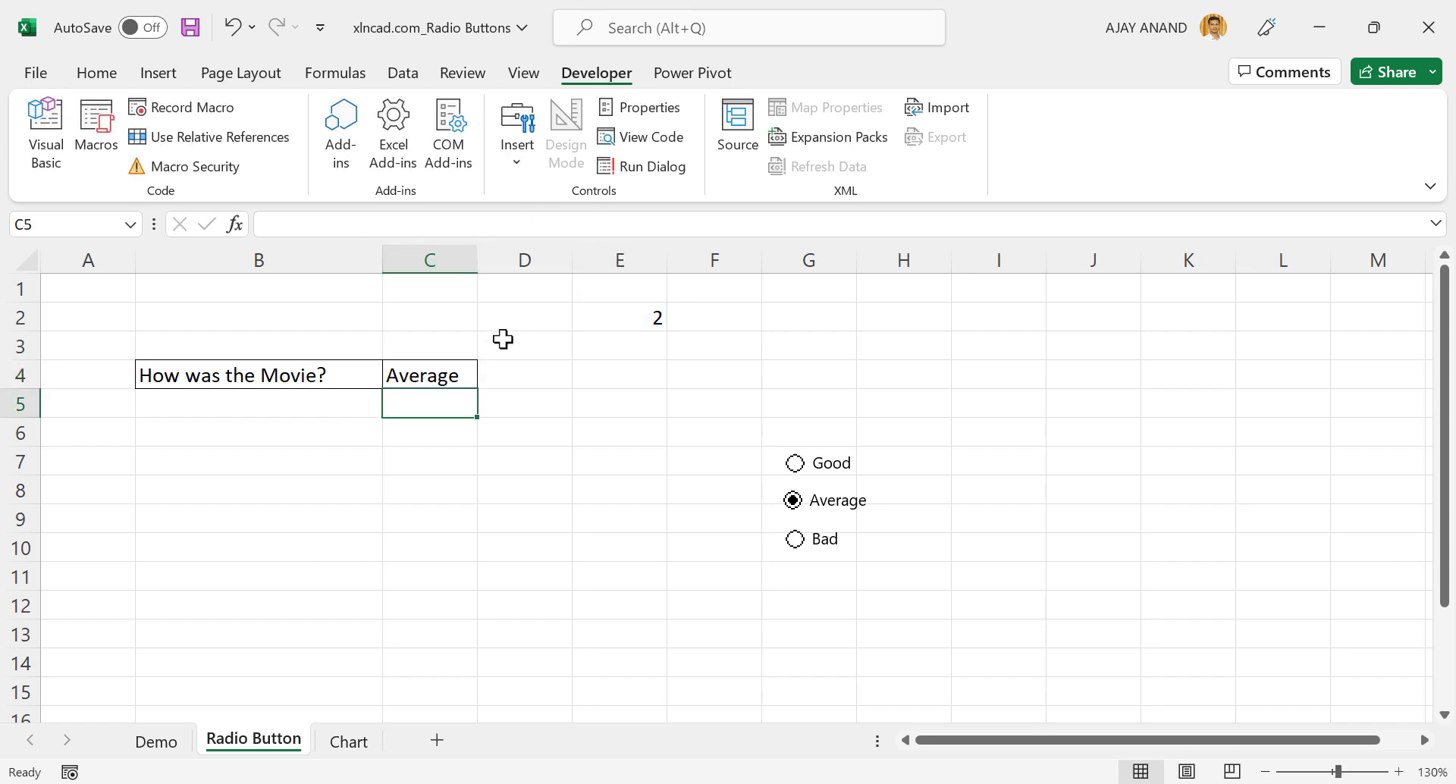
Step: Test the C4 formula by choosing the Good and Bad options in turn
left_click(450, 382)
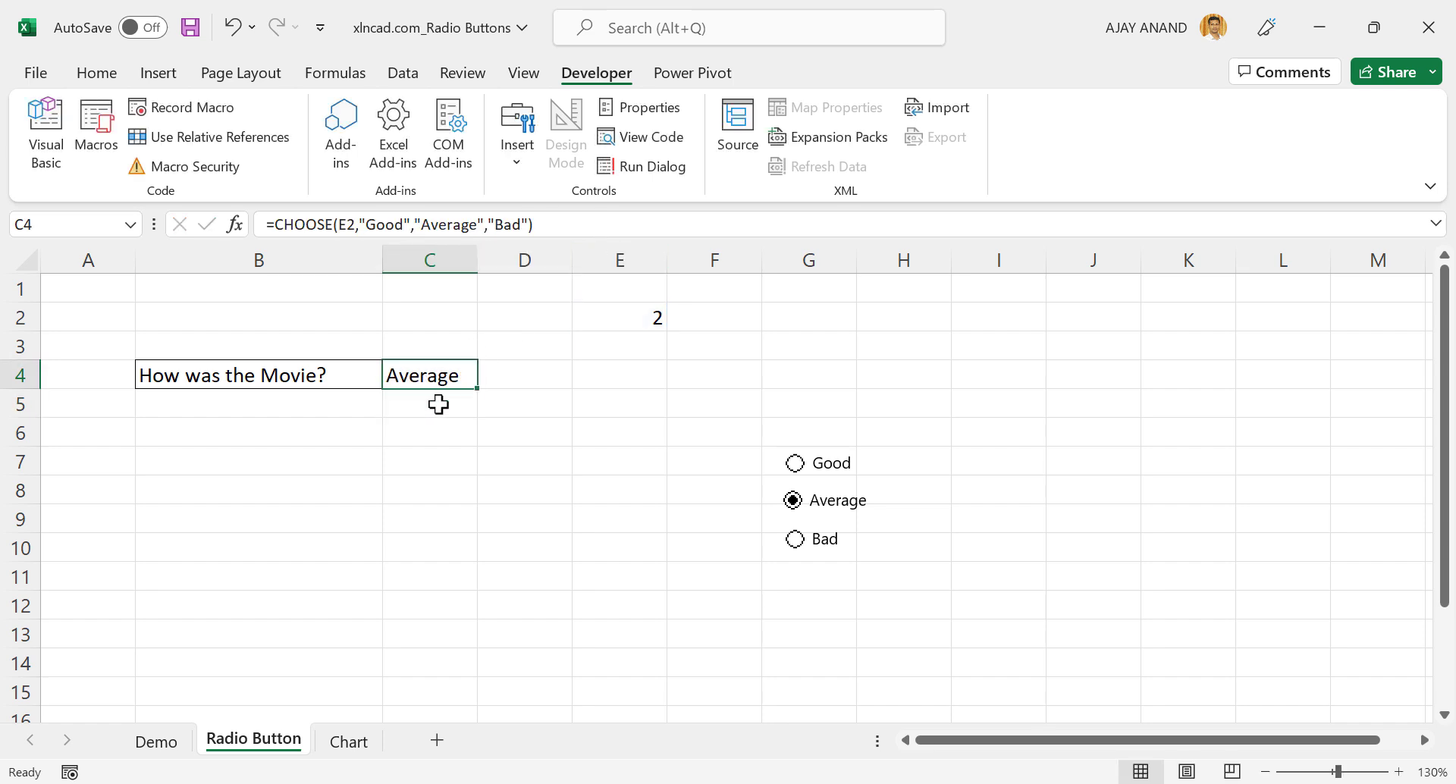
left_click(797, 465)
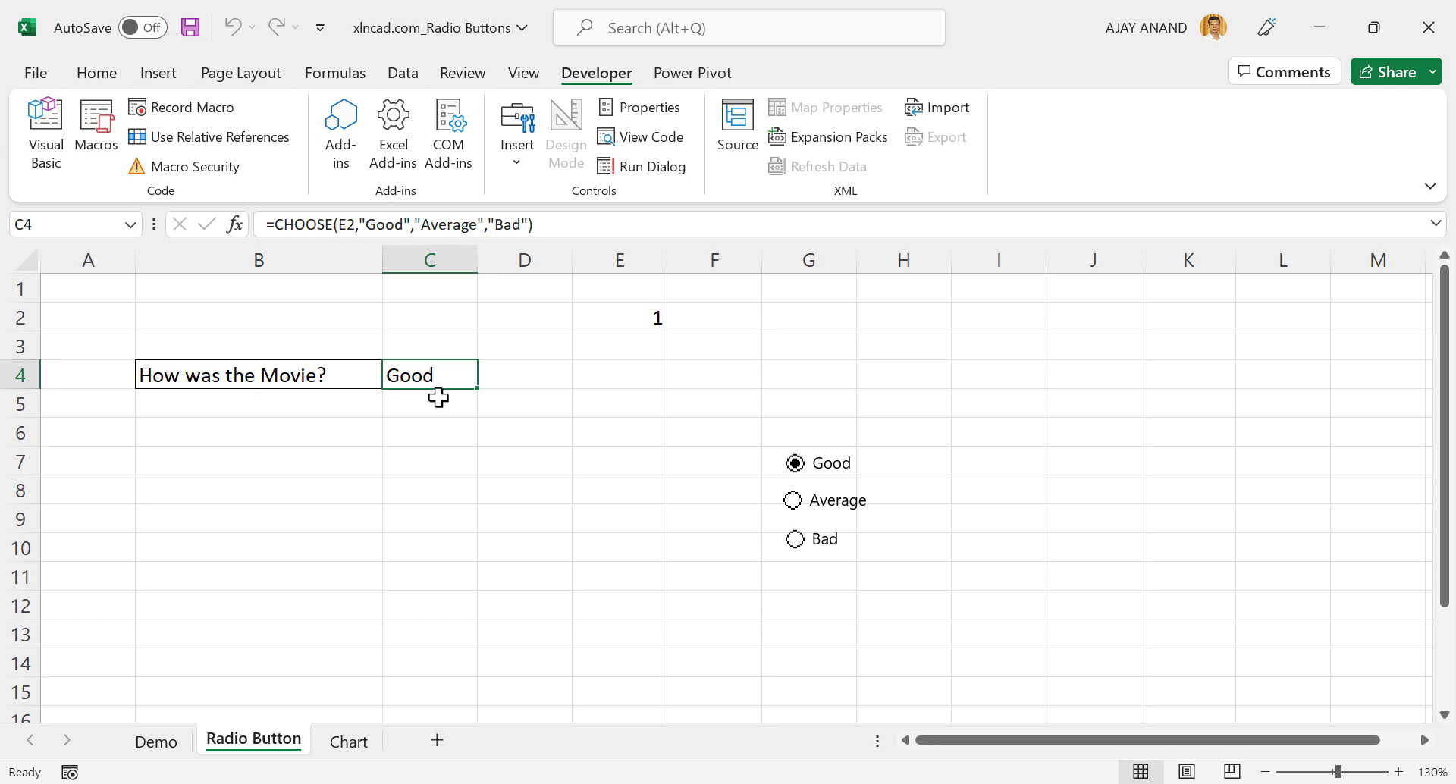
left_click(797, 542)
Step: Duplicate the Bad option button and place the copy directly beneath it, aligned with the other options
right_click(831, 540)
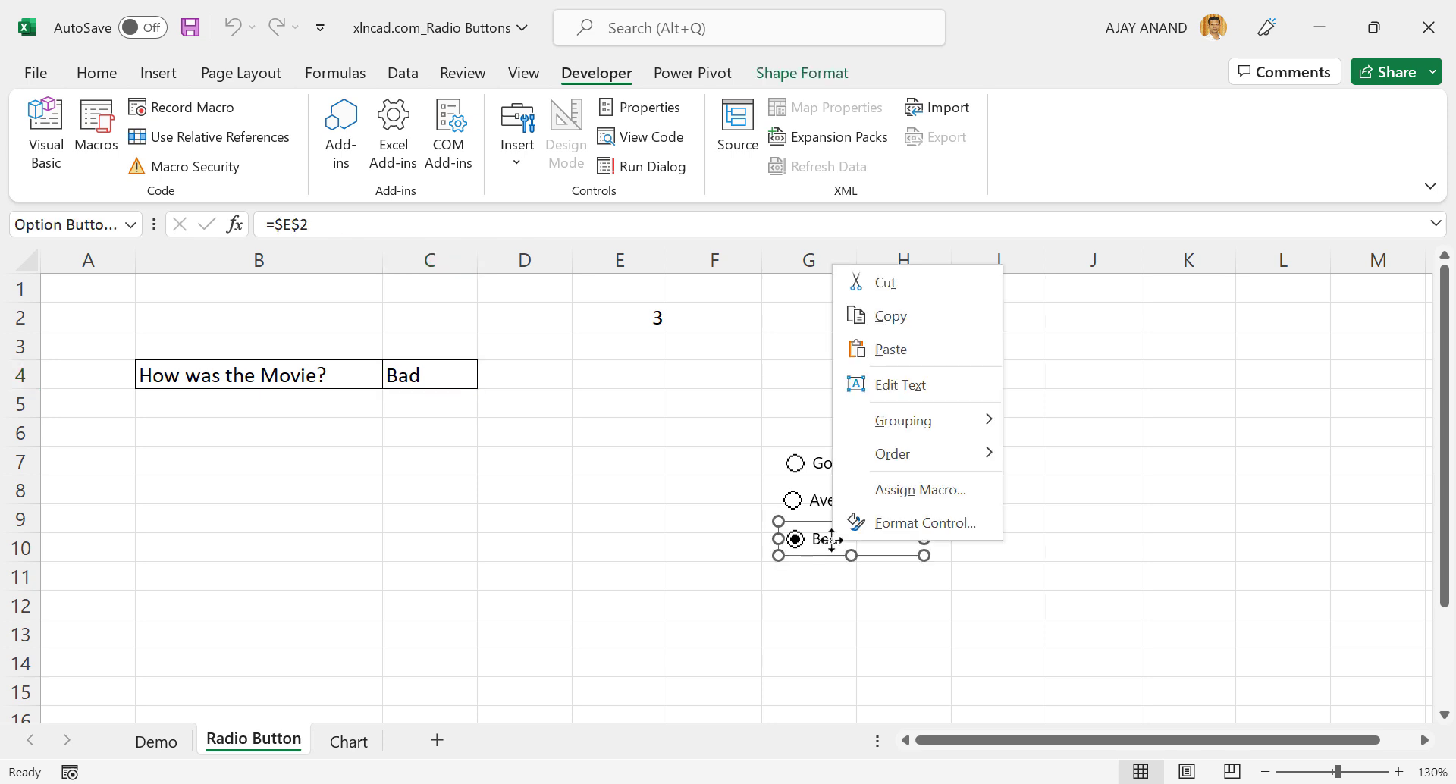
left_click(916, 320)
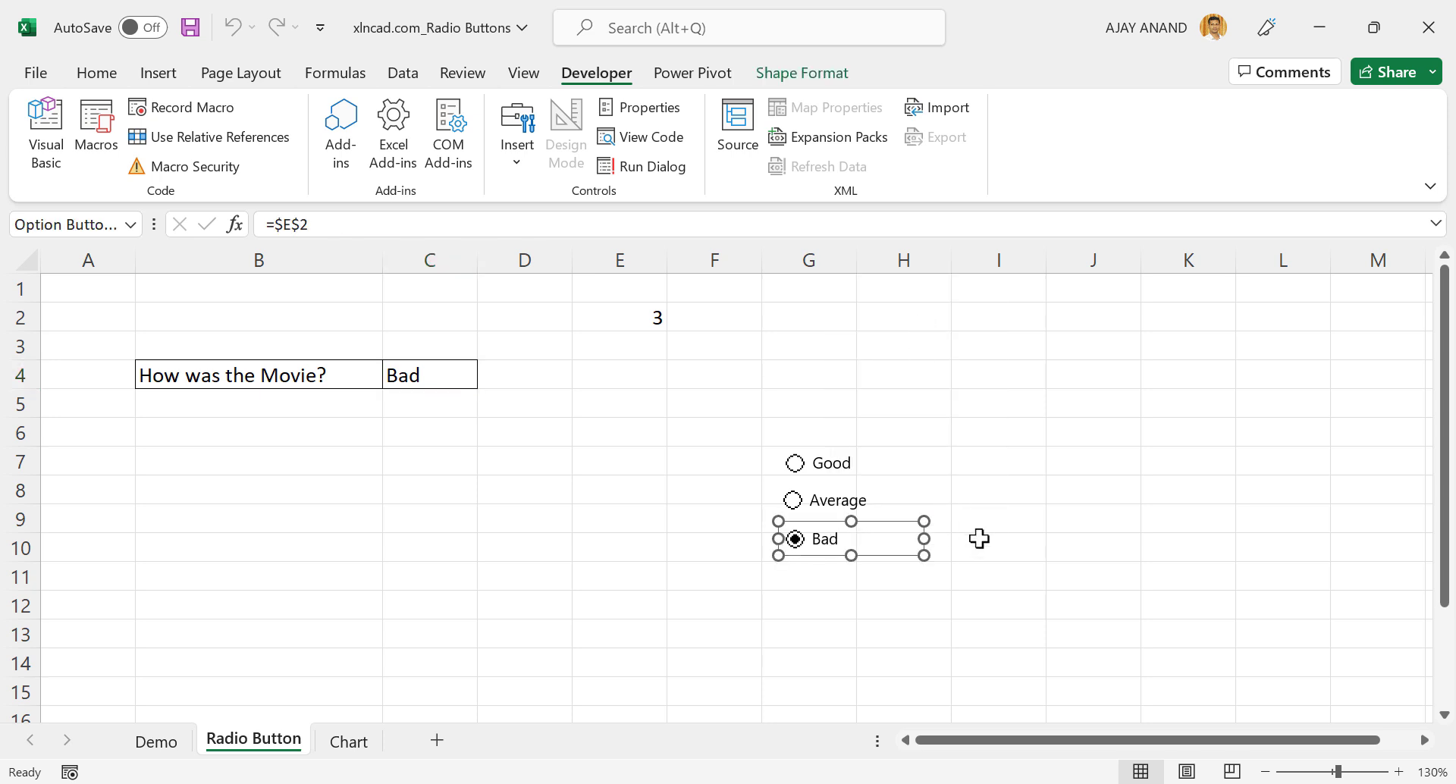
key("ctrl+v")
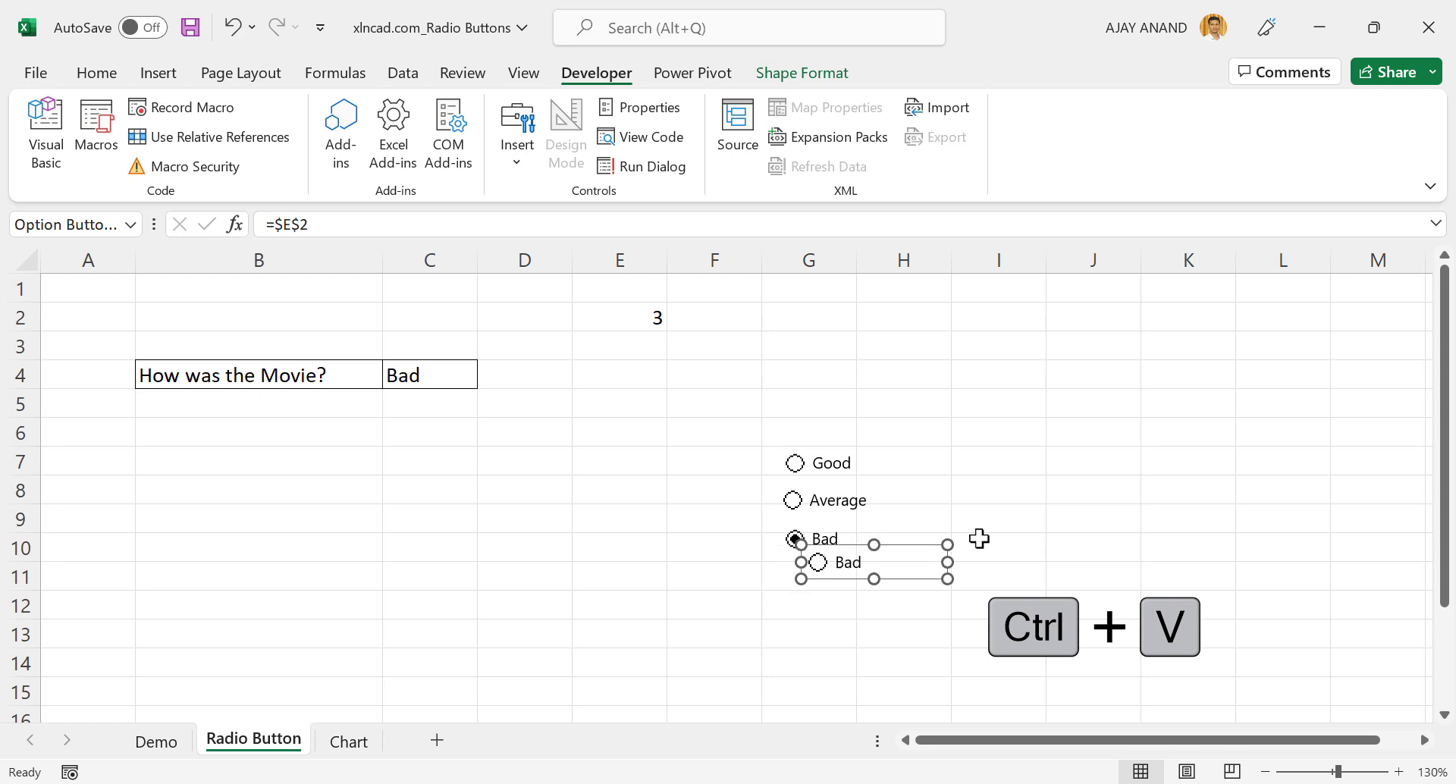
left_click_drag(900, 557, 889, 565)
Step: Change the label of the copied option button to Excellent
left_click(815, 583)
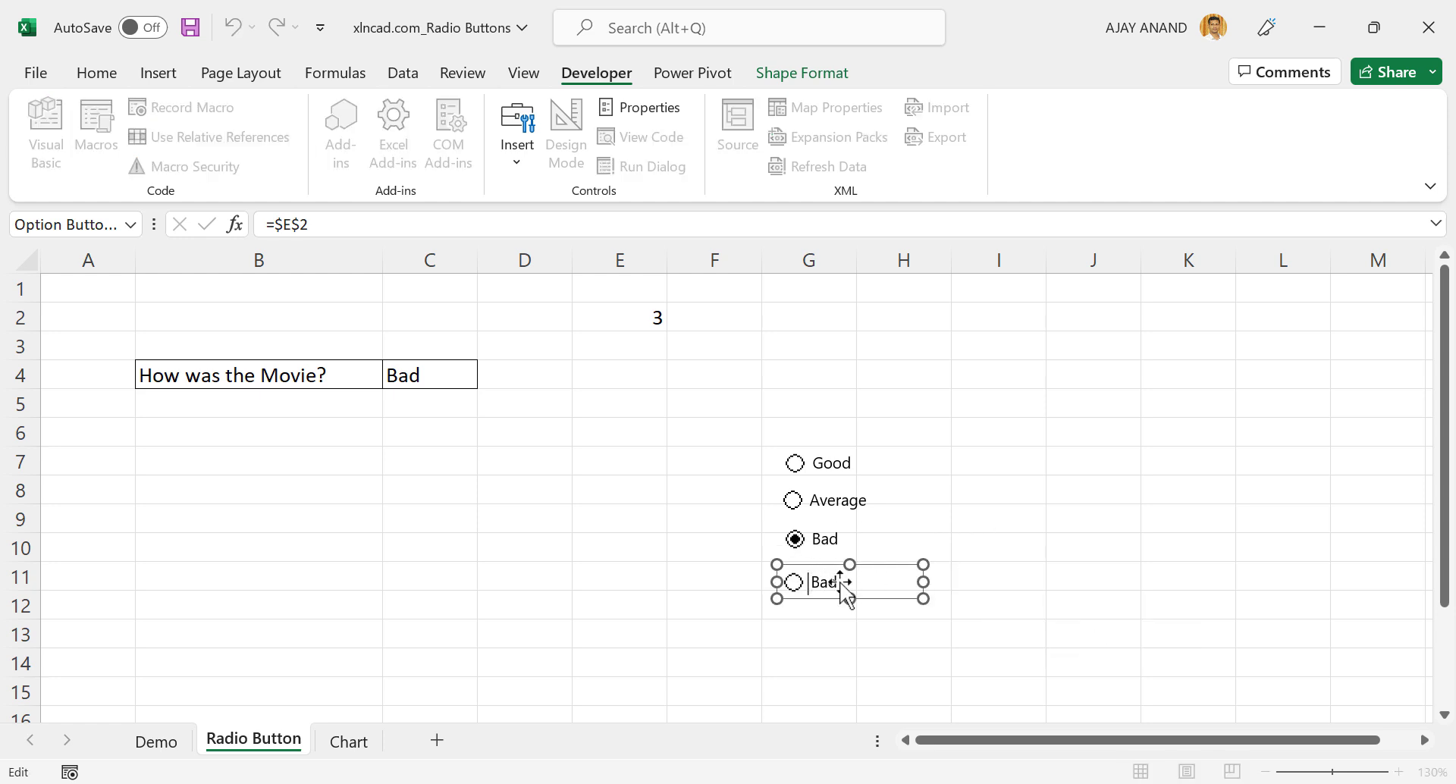
key("BackSpace")
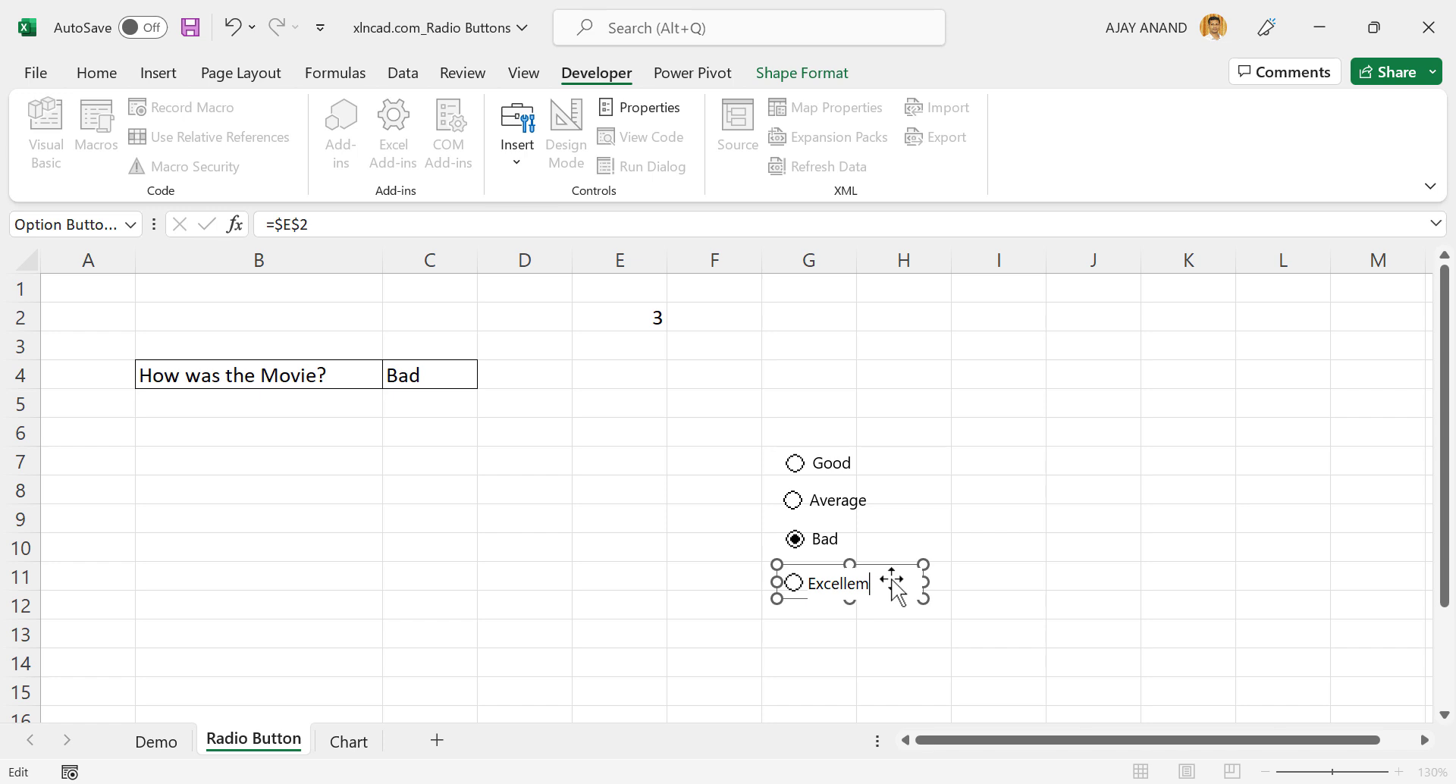
left_click(1014, 523)
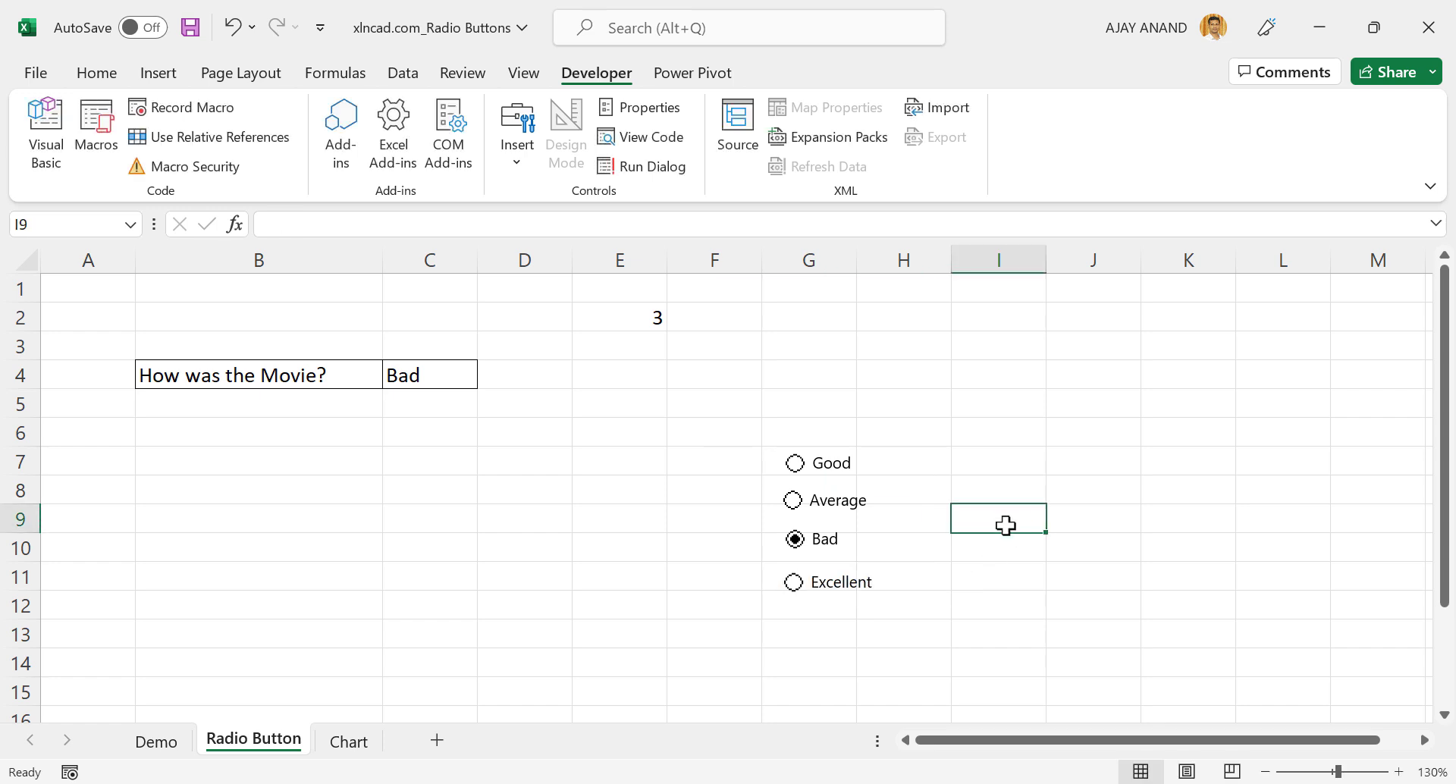
Step: Add "Excellent" as the fourth value in the CHOOSE formula in cell C4
left_click(433, 373)
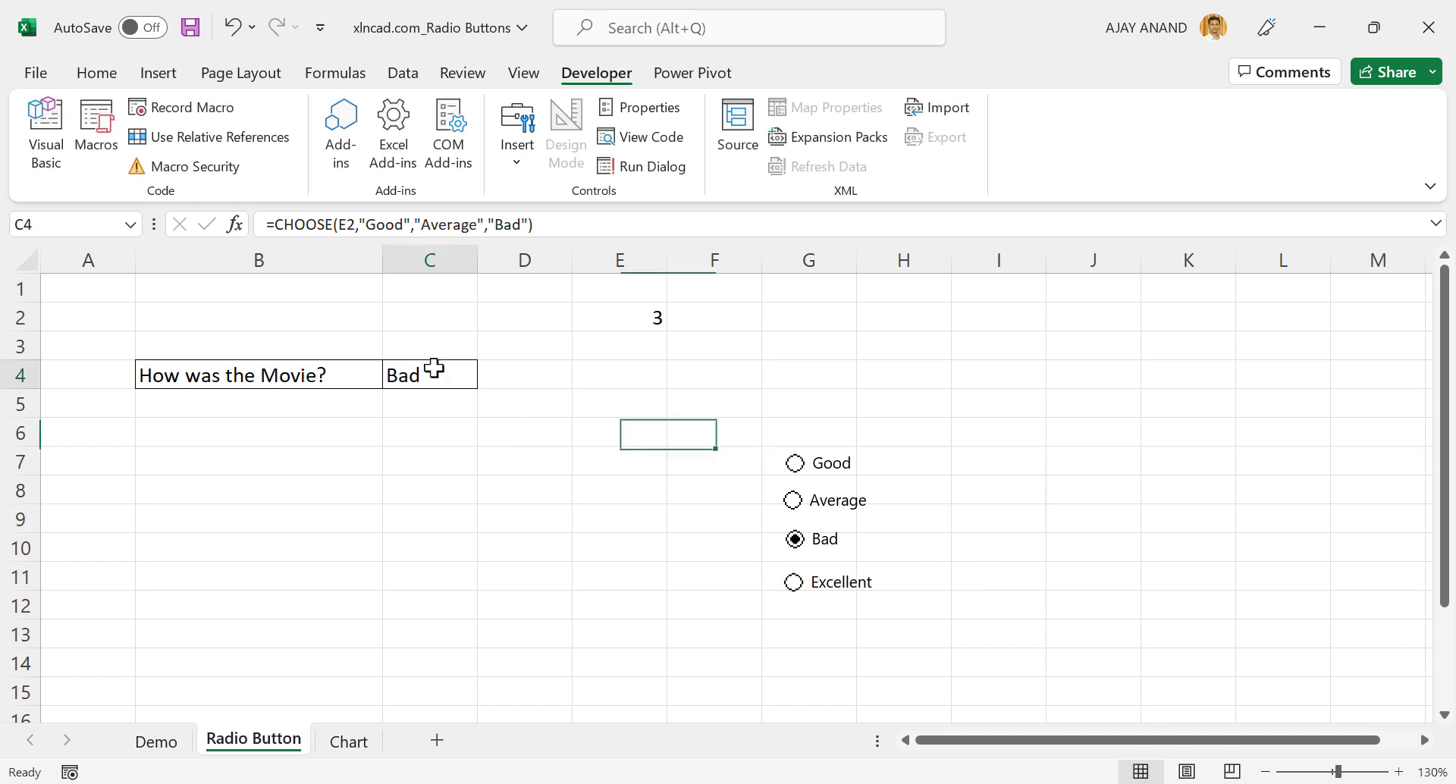
left_click(527, 224)
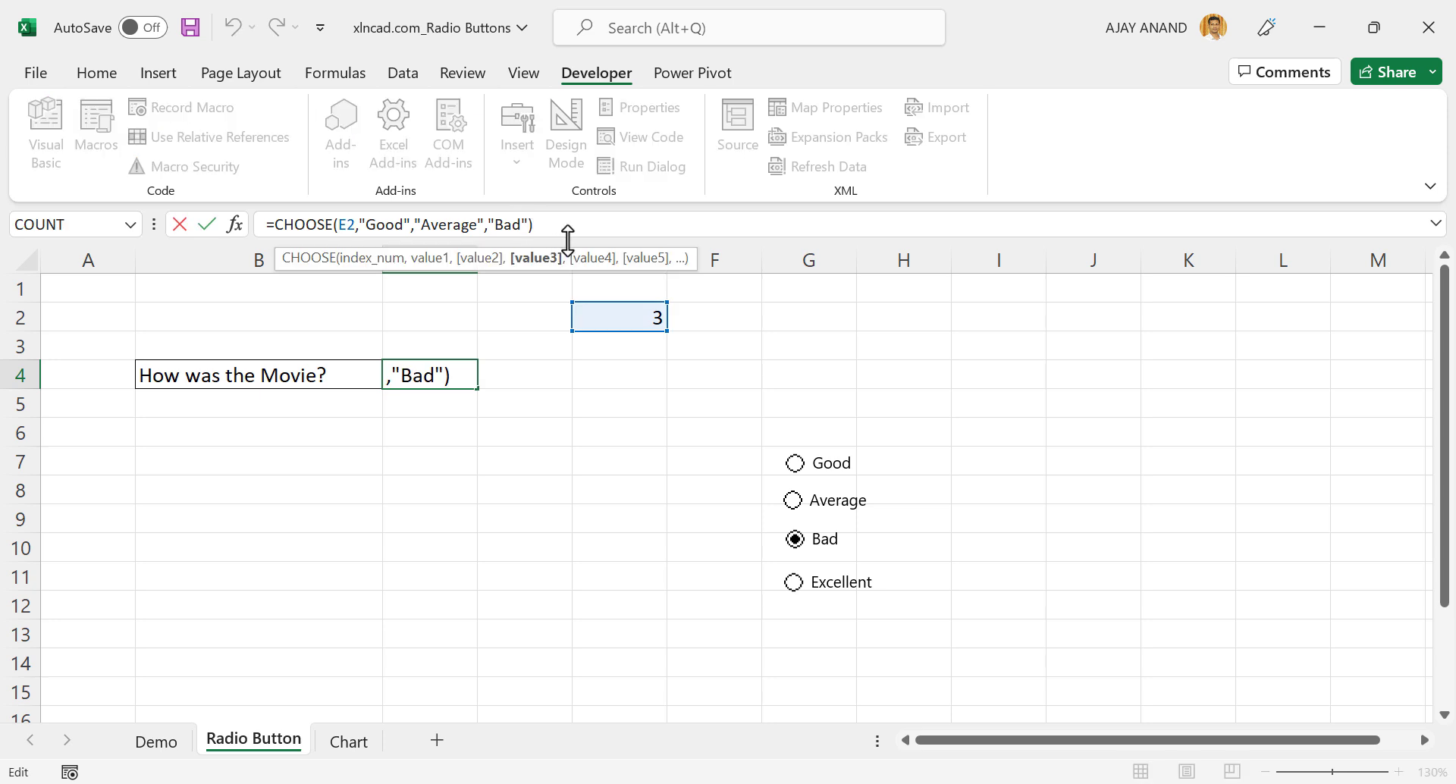
type(",\"Excellent")
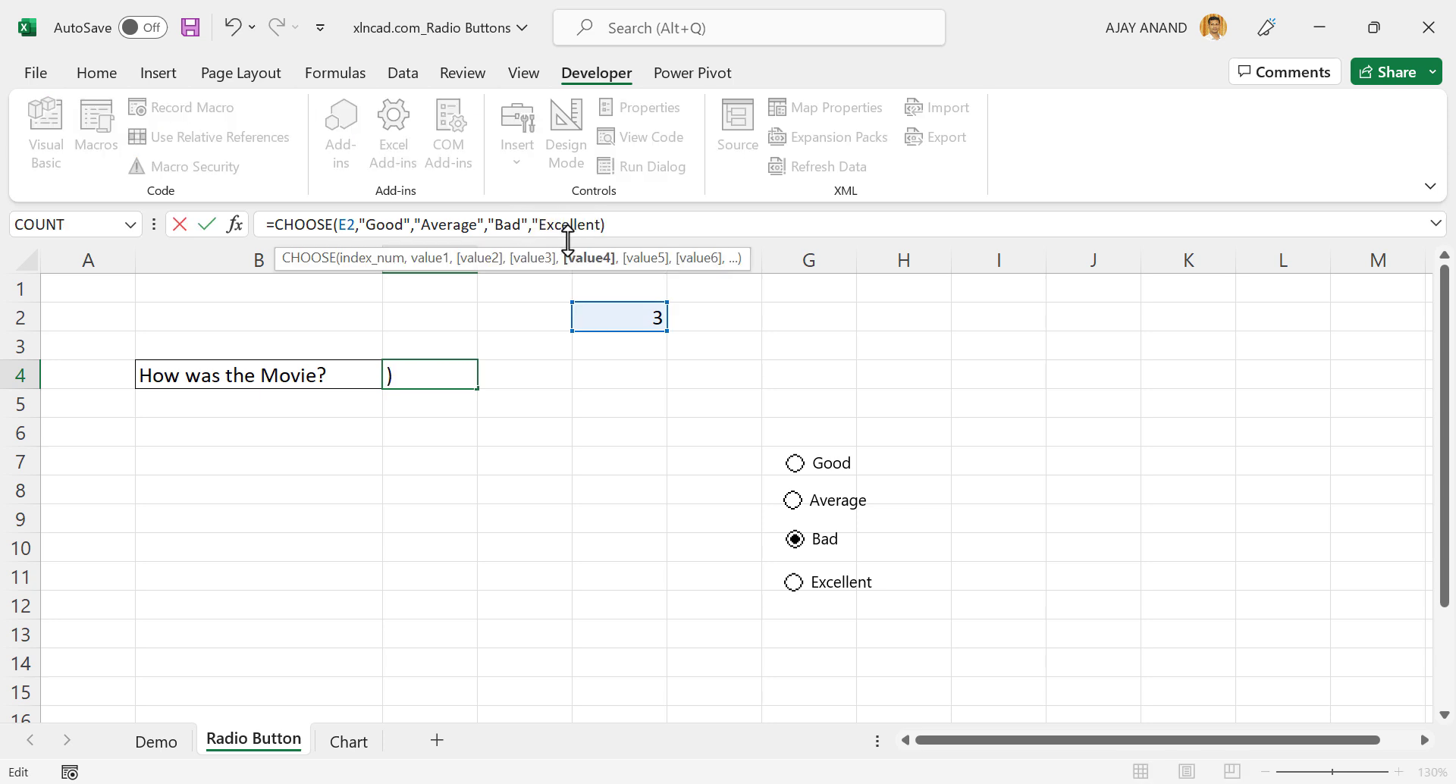
left_click(579, 422)
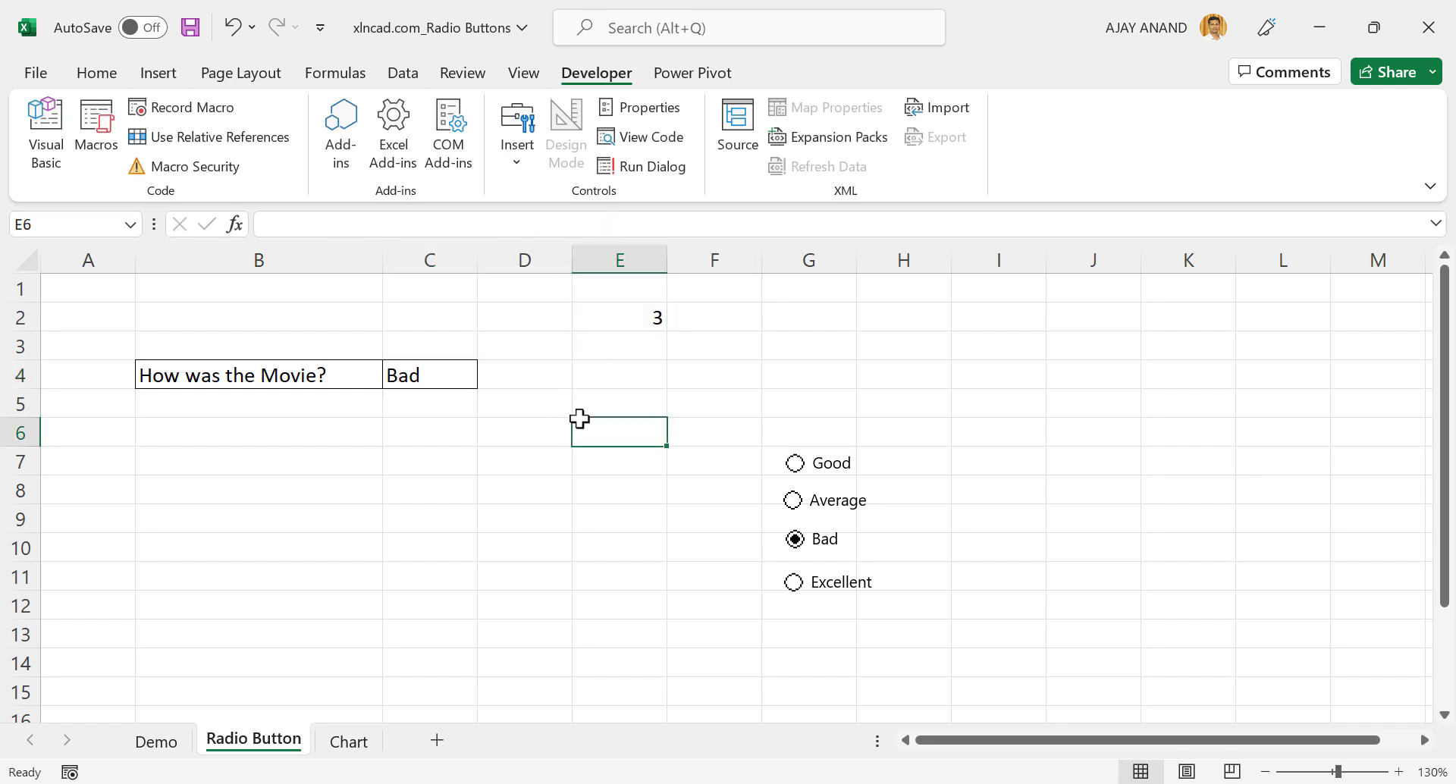
Step: Test the extended C4 formula by choosing the Excellent, Good and Average options in turn
left_click(794, 584)
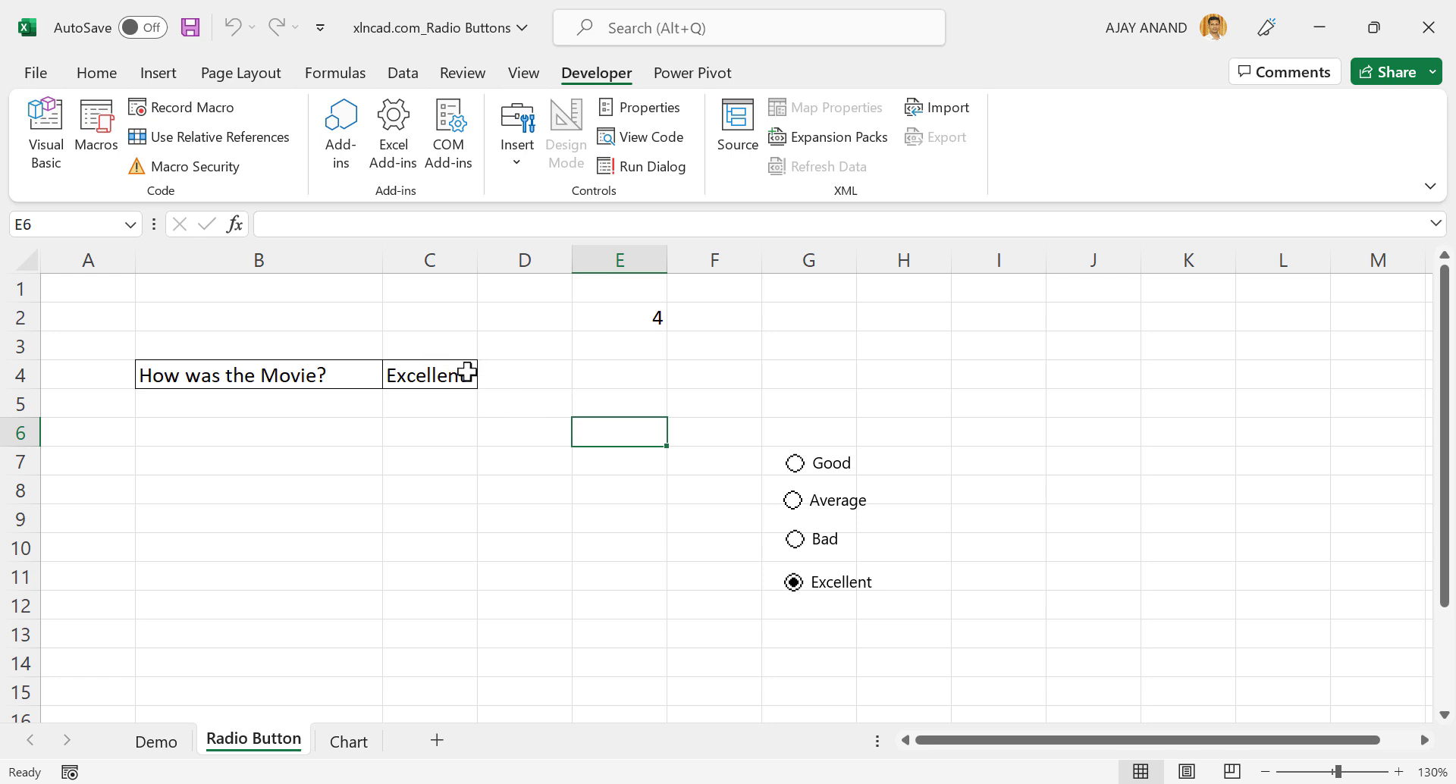
left_click(430, 377)
left_click(798, 465)
left_click(796, 503)
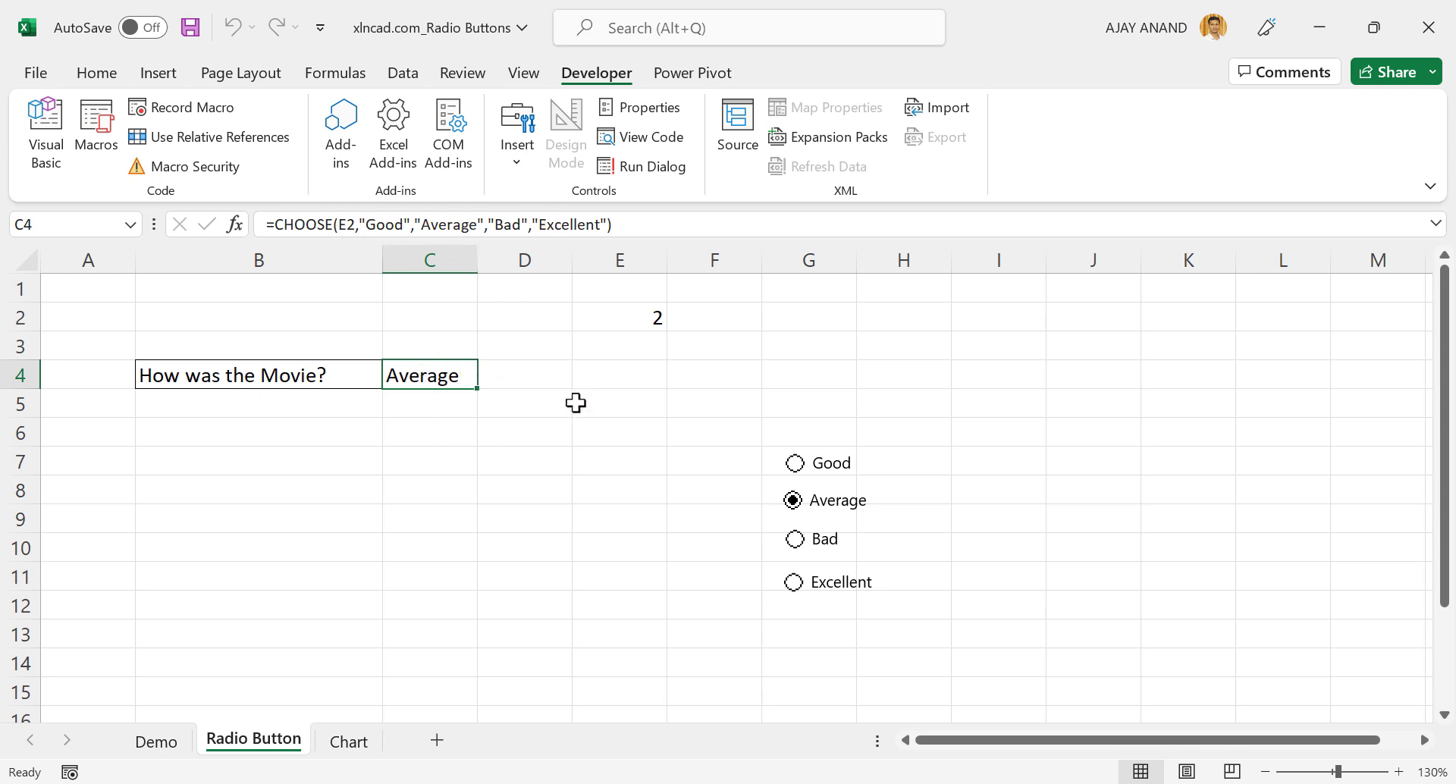
Step: Replace "Bad" with "Poor" as the third value in the CHOOSE formula in cell C4
double_click(503, 224)
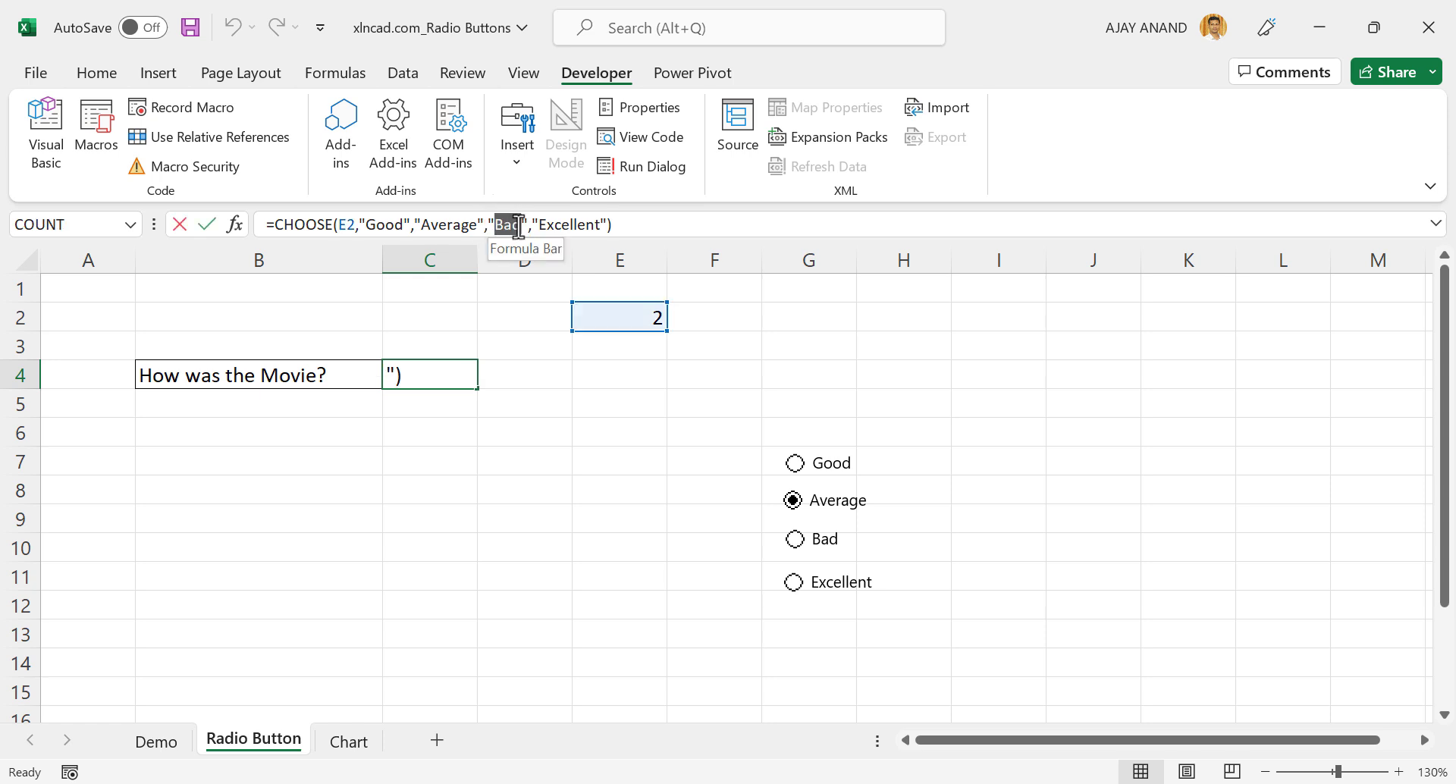
type("Poor")
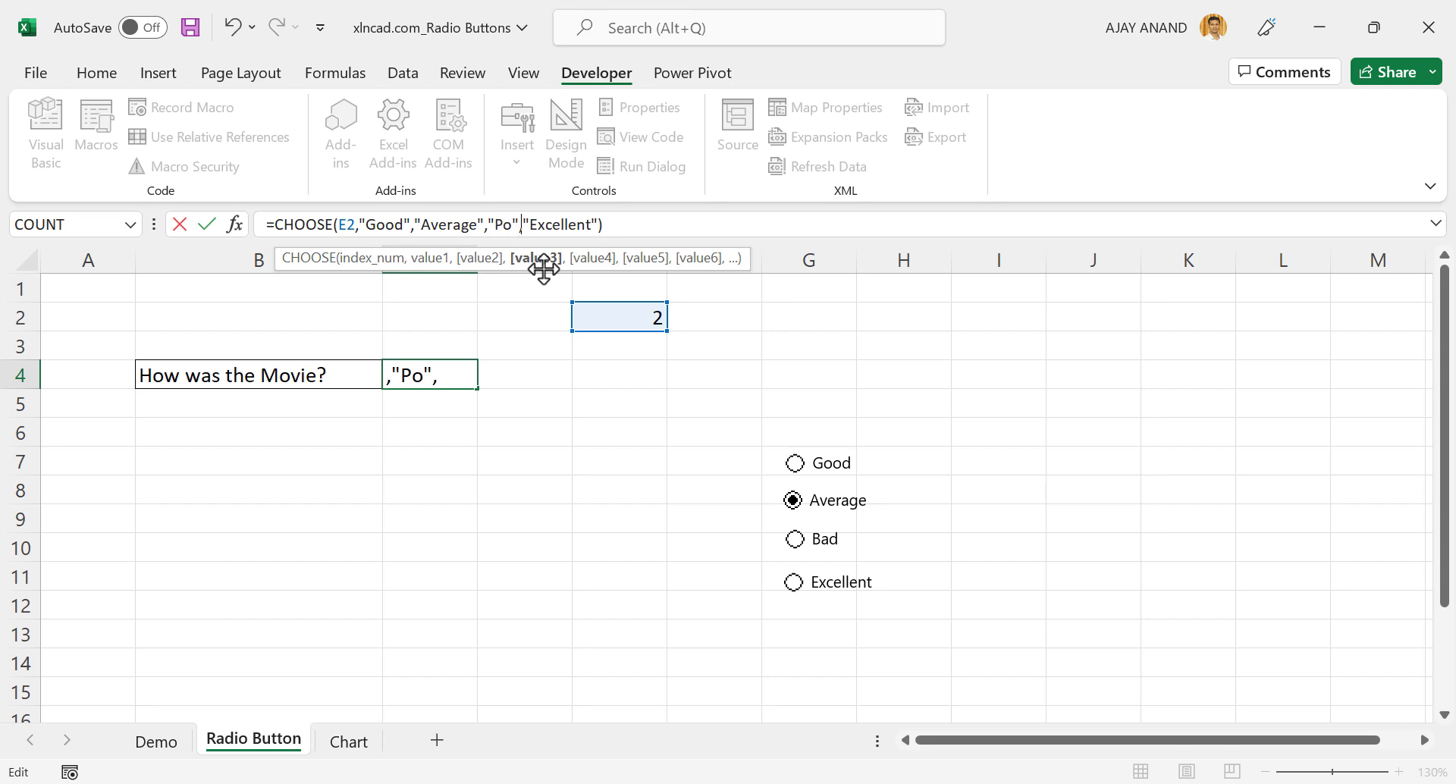
key("Return")
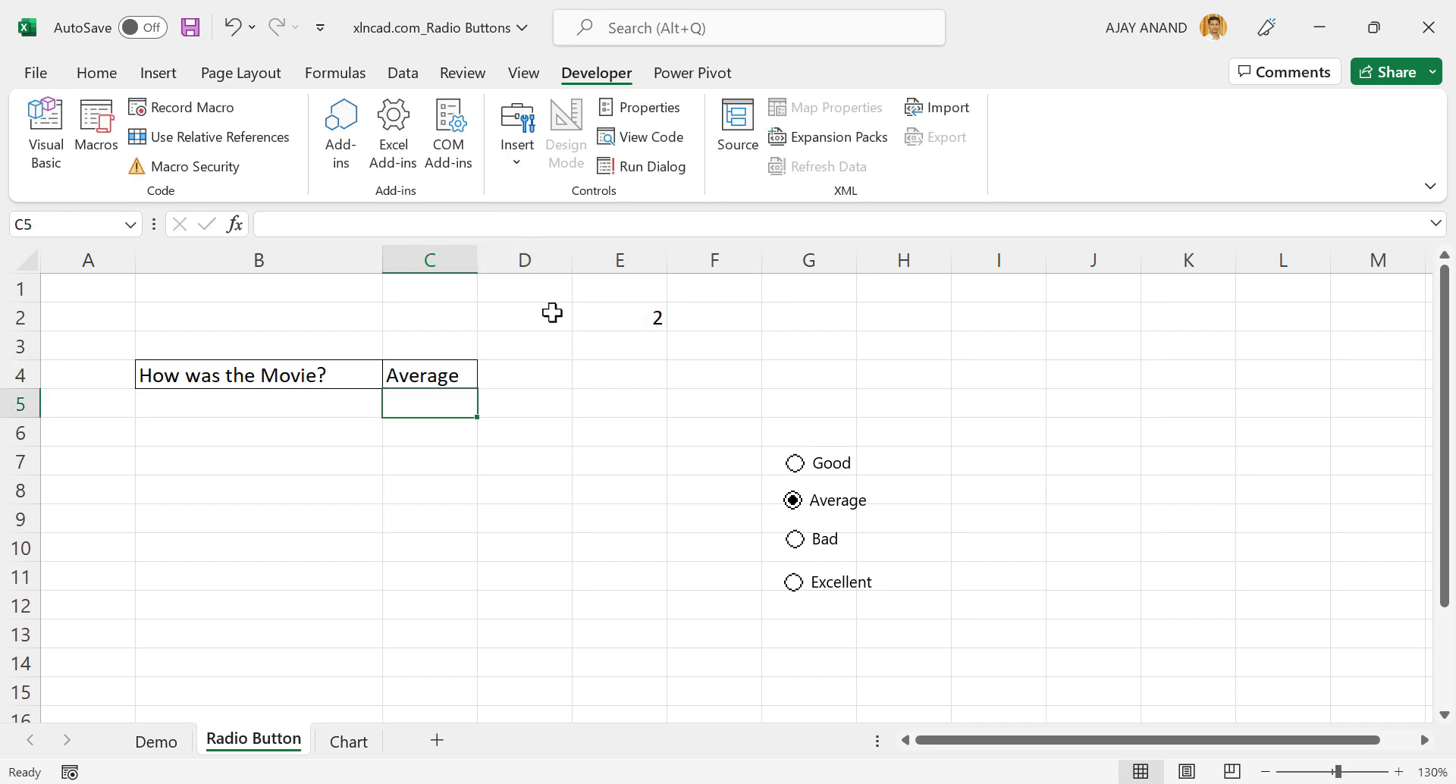
Step: Check the edited formula by choosing the Bad, Good, Average and Excellent options in turn
left_click(803, 544)
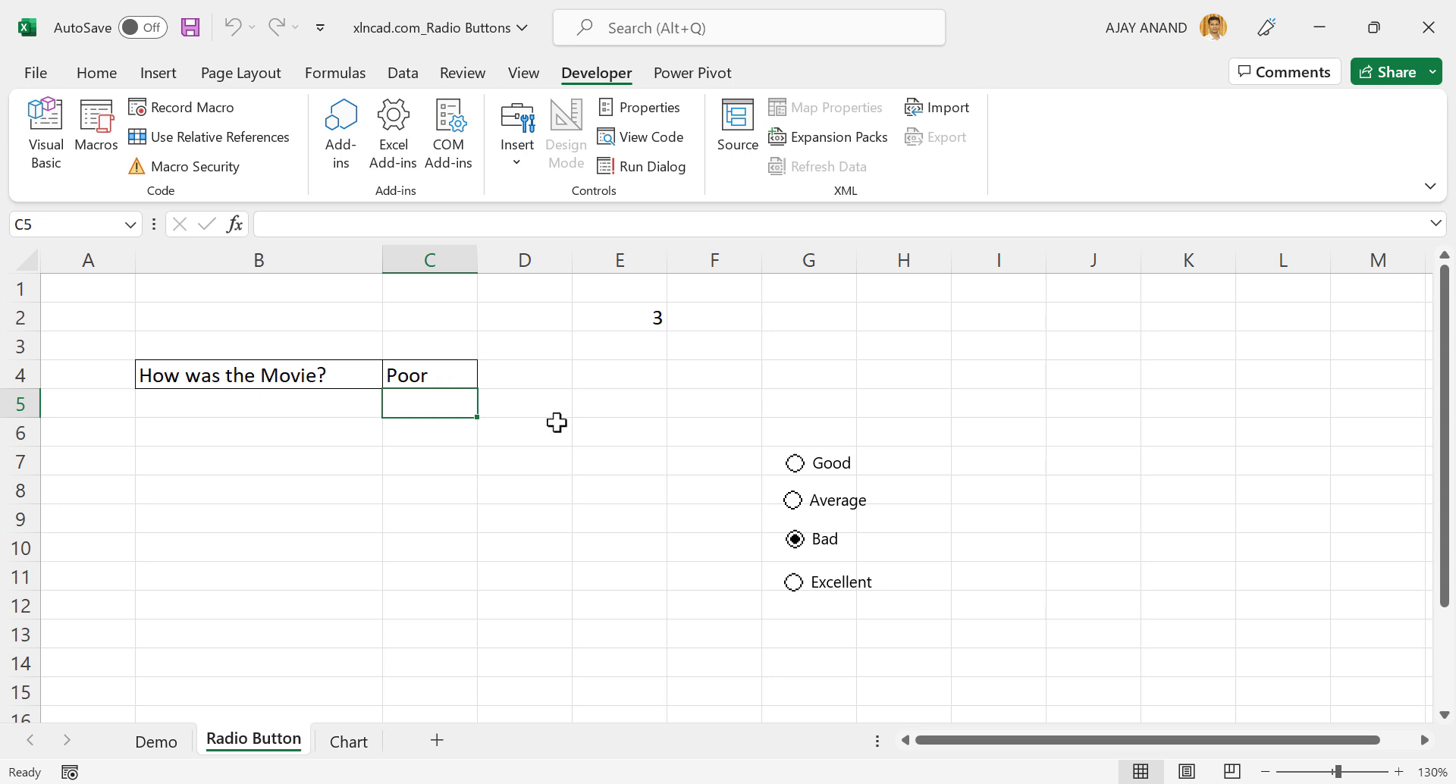
left_click(794, 464)
left_click(793, 502)
left_click(794, 584)
Step: View the example column chart with year option buttons on the Demo sheet, and go to the Chart sheet
left_click(160, 741)
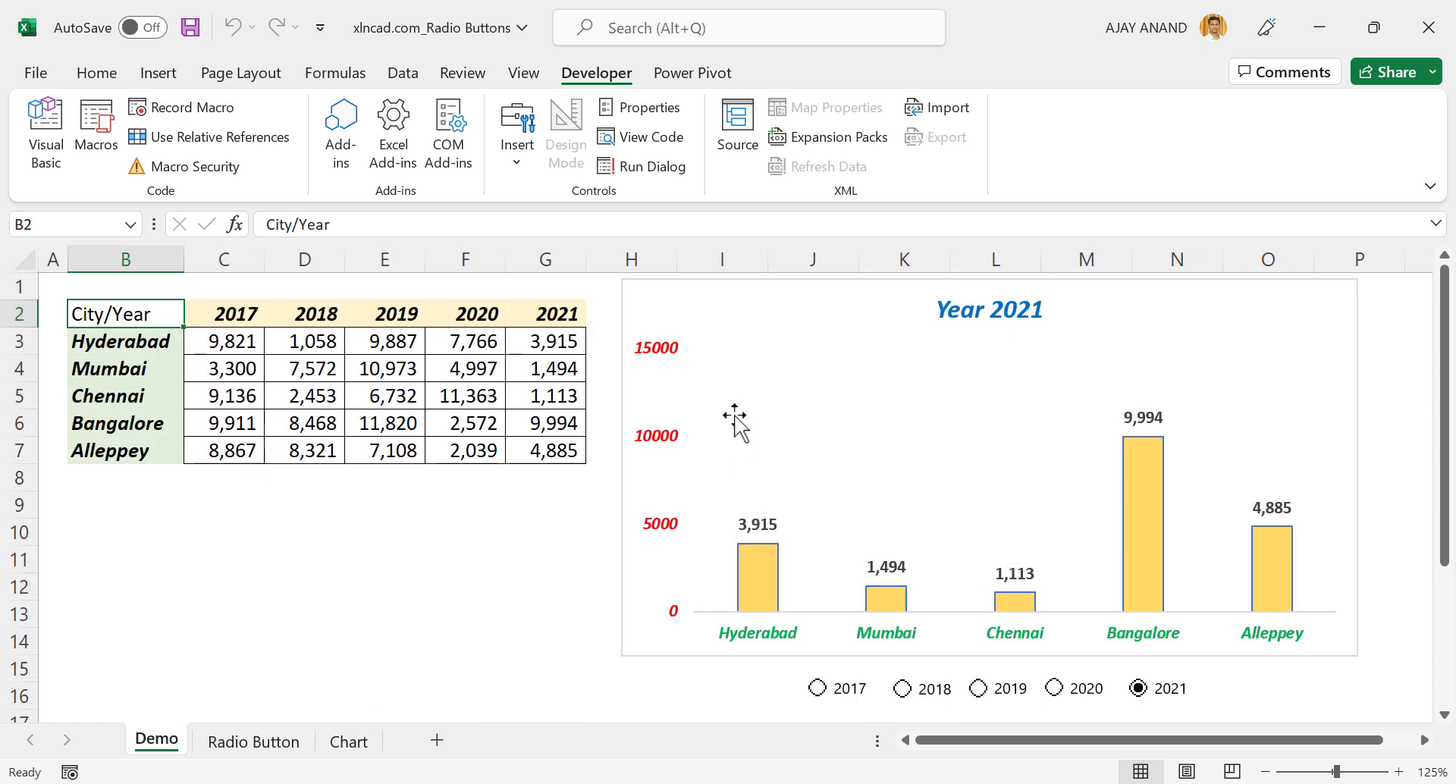
mouse_move(758, 571)
left_click(352, 743)
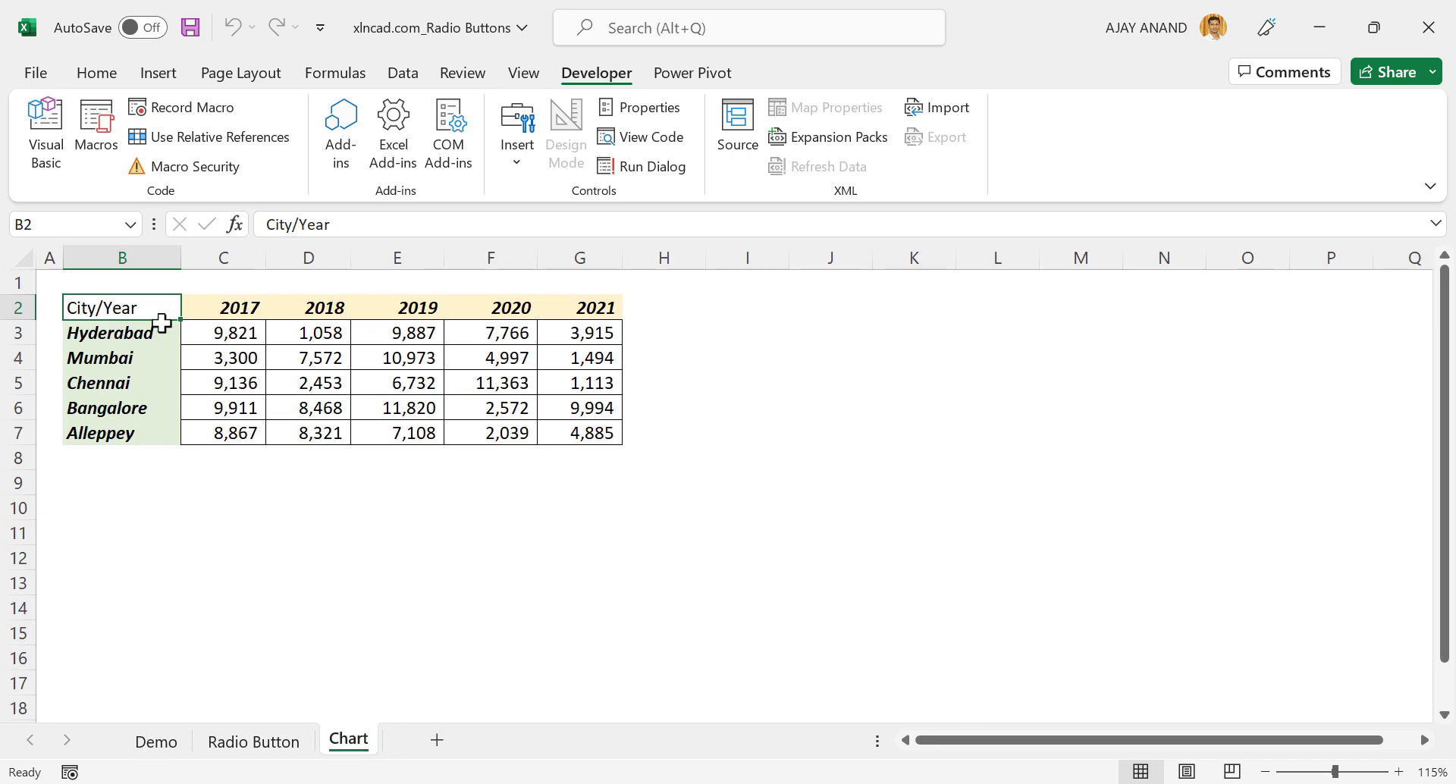
Step: Copy the City/Year header and city names from B2:B7 to the range starting at B10
left_click_drag(150, 307, 147, 425)
key("ctrl+c")
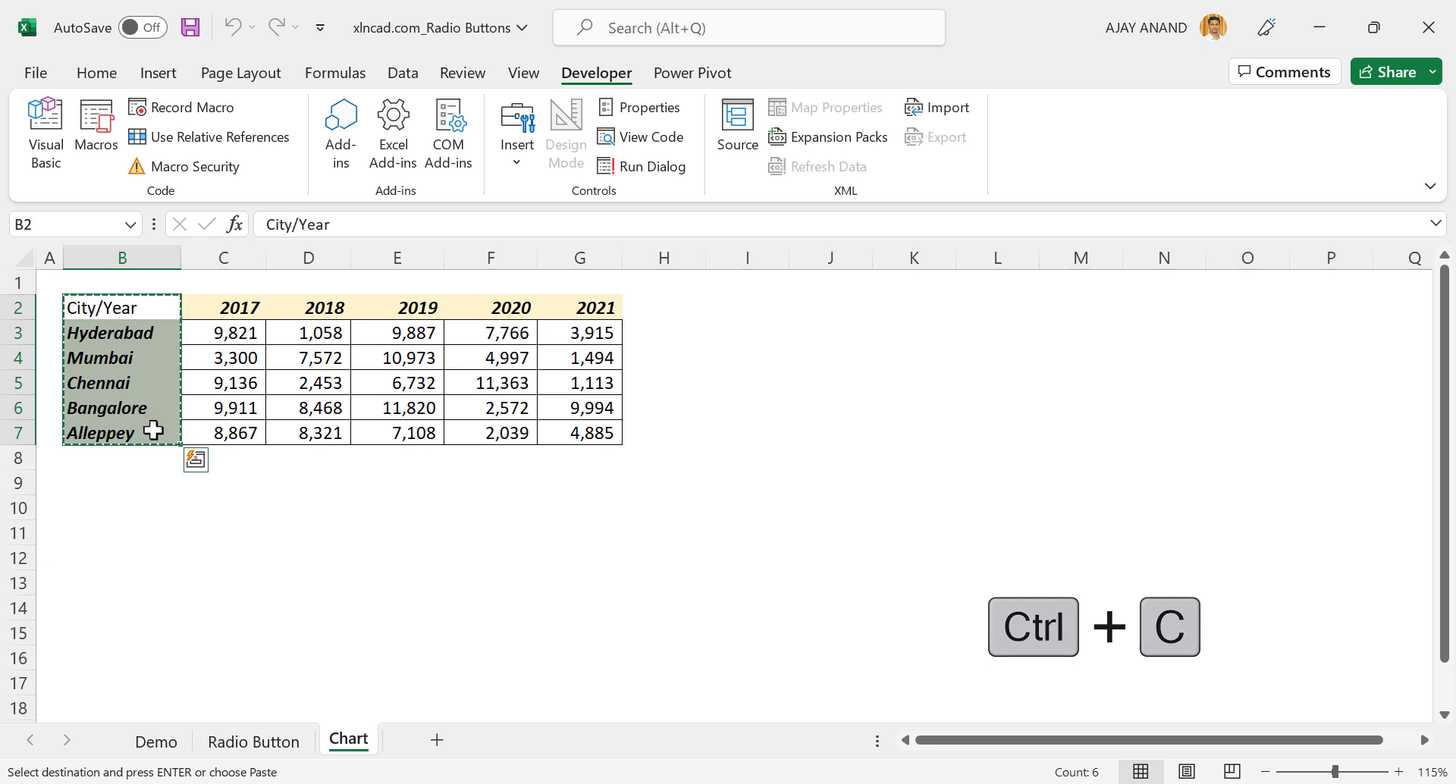
left_click(113, 508)
key("ctrl+v")
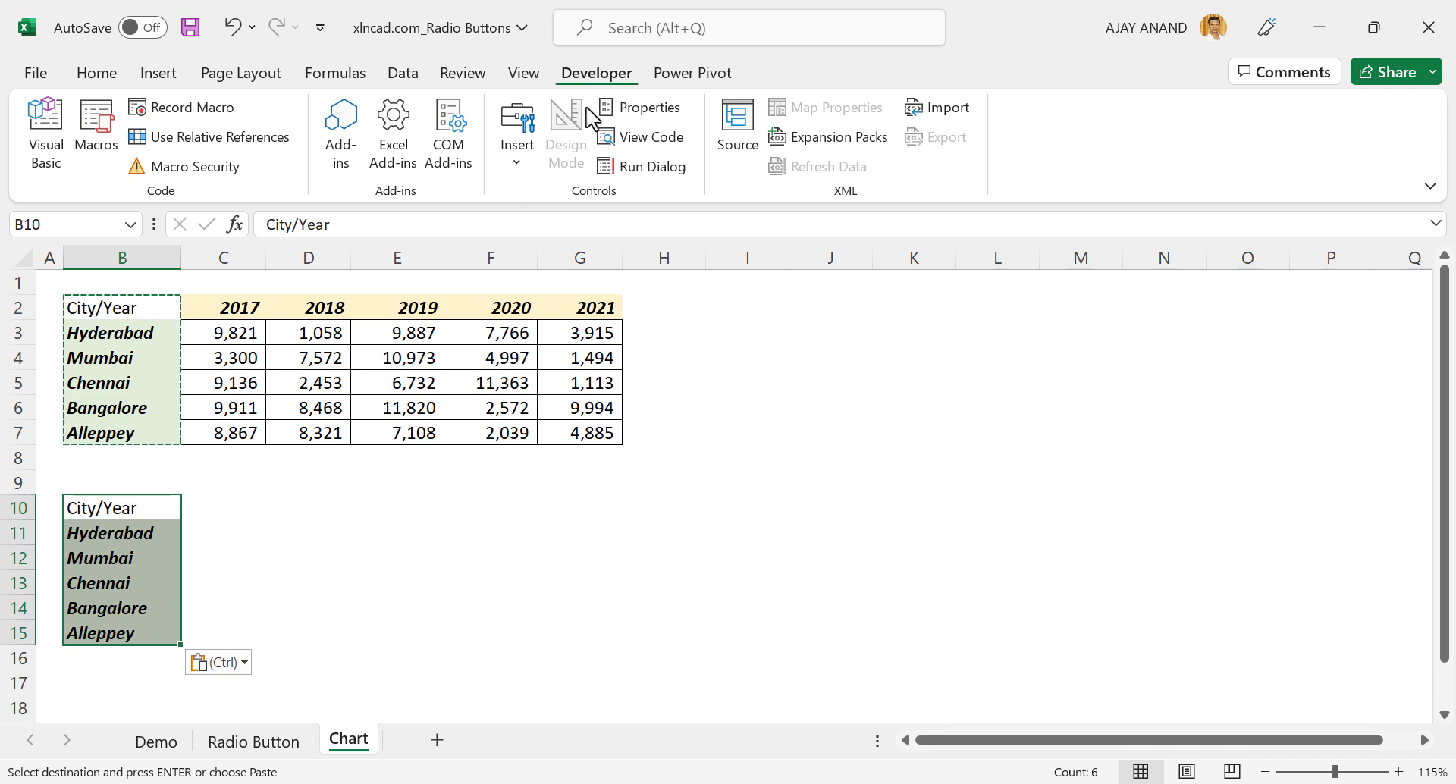
Step: Insert a form control option button below the data table, near cell G11
left_click(519, 171)
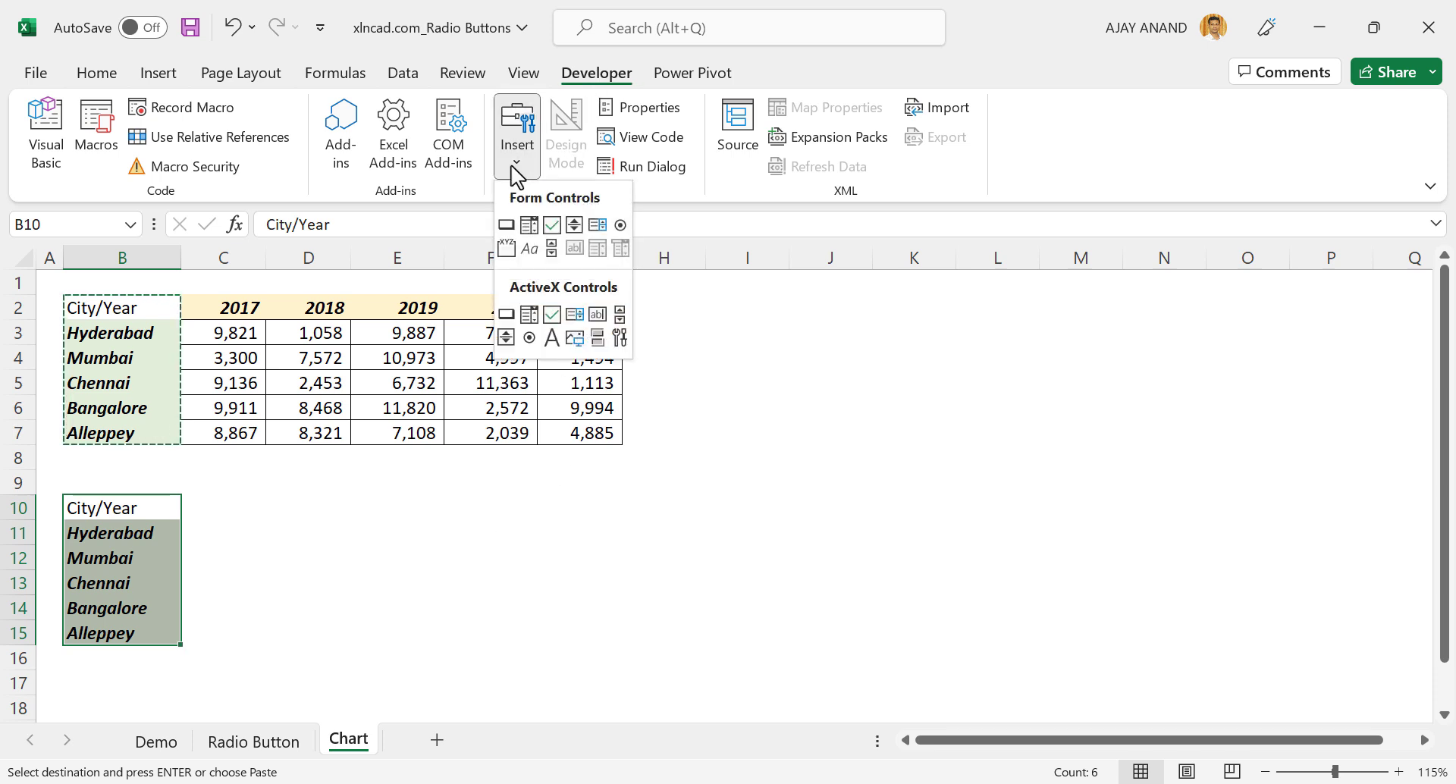
left_click(621, 225)
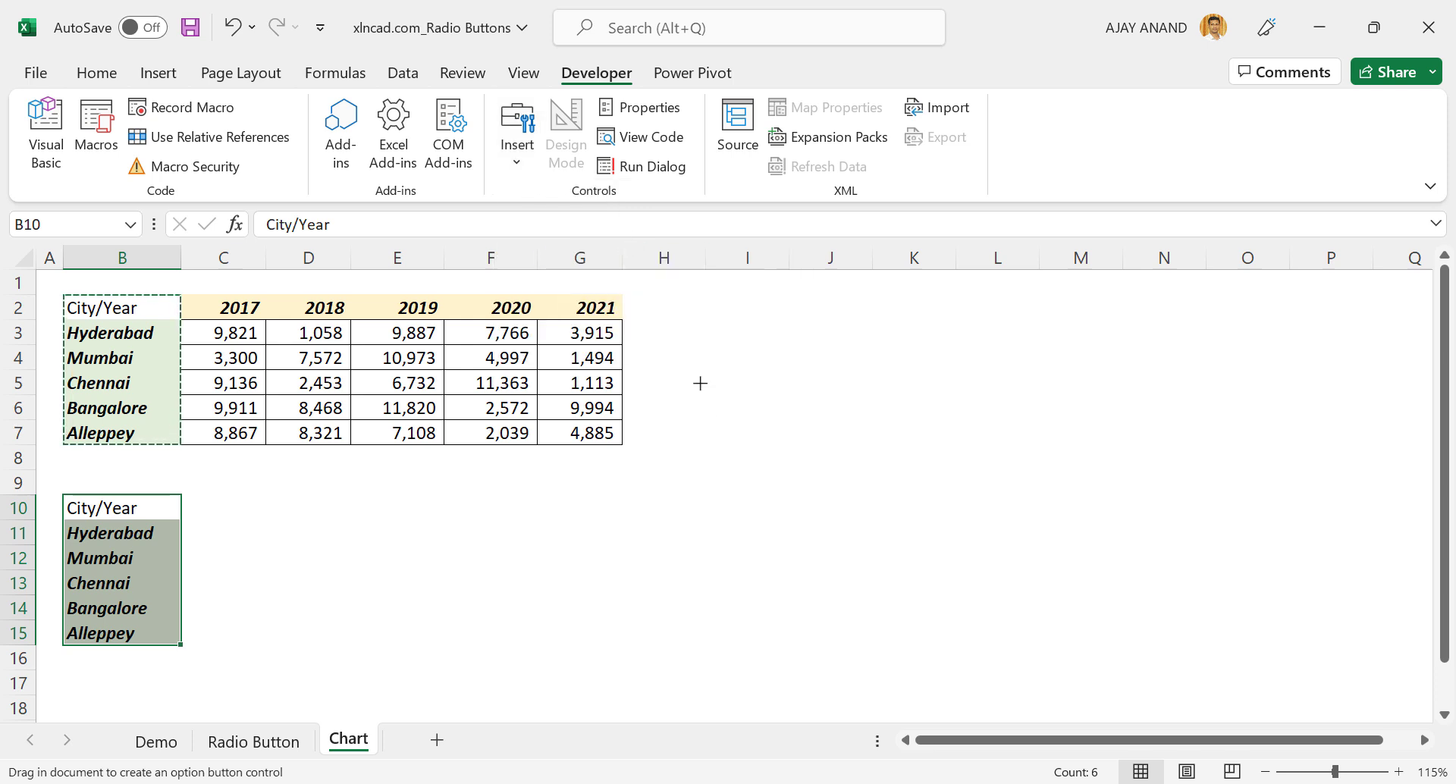
left_click(613, 518)
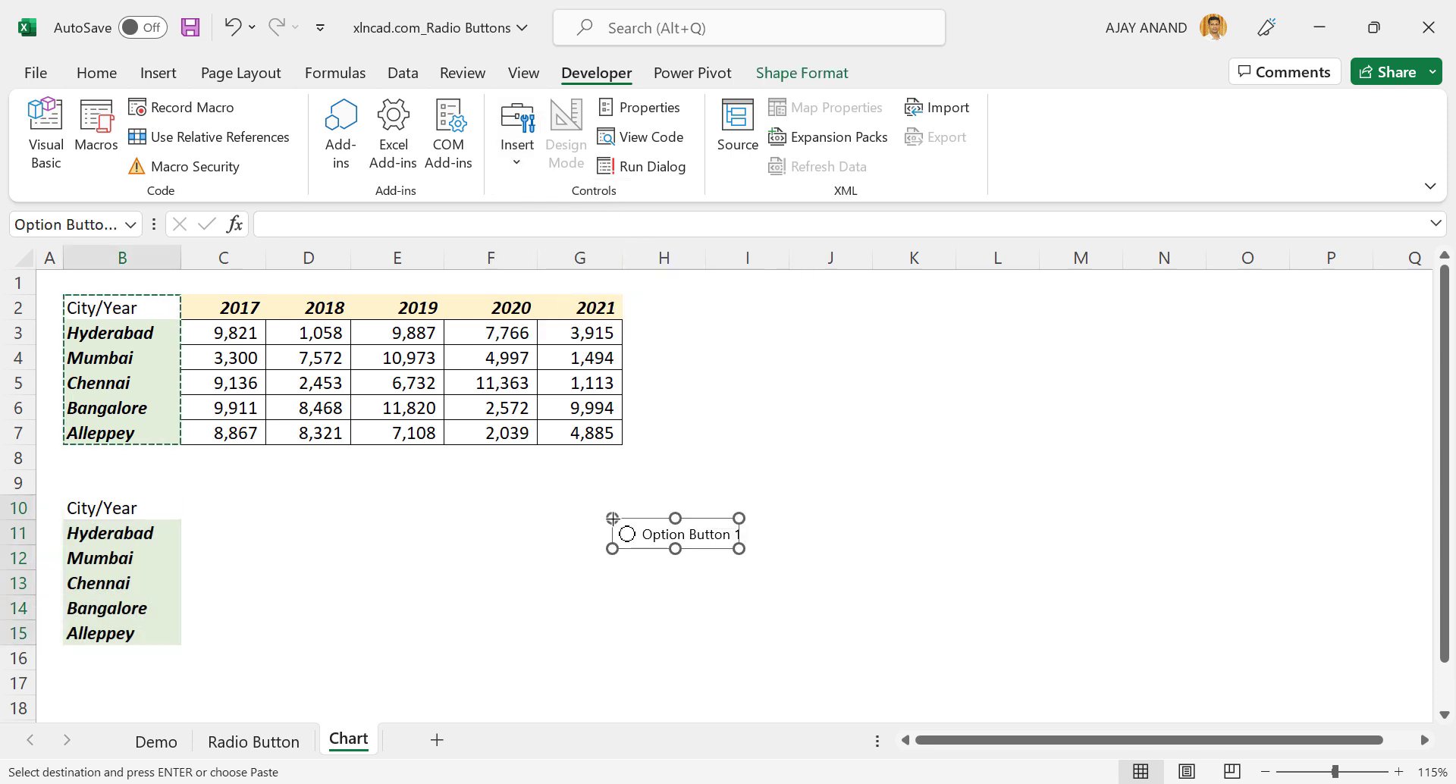
Step: Replace the new option button's label text with 2017
right_click(717, 546)
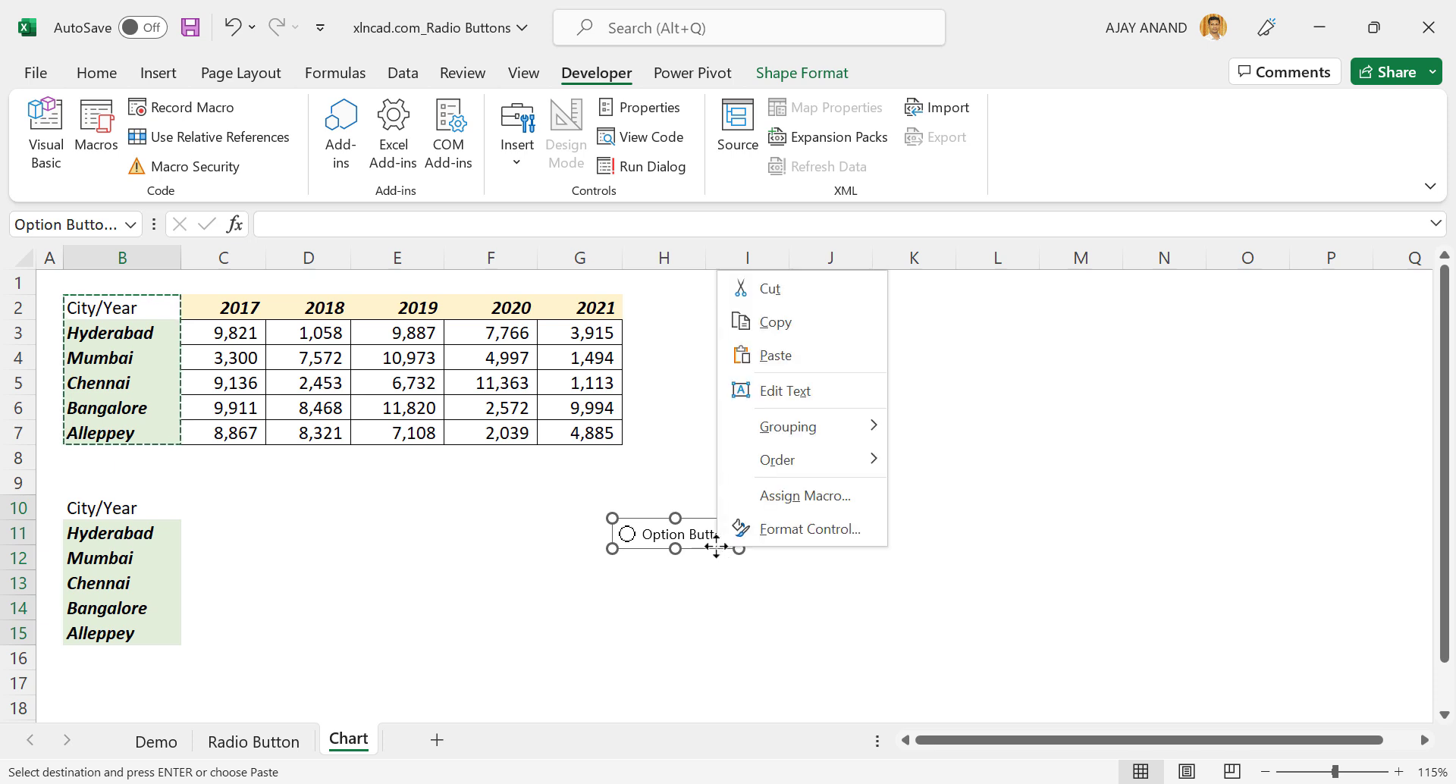
left_click(810, 401)
key("Delete")
key("Delete")
key("Delete")
key("Delete")
key("Delete")
key("Delete")
key("Delete")
key("Delete")
key("Delete")
key("Delete")
key("Delete")
key("Delete")
key("Delete")
key("Delete")
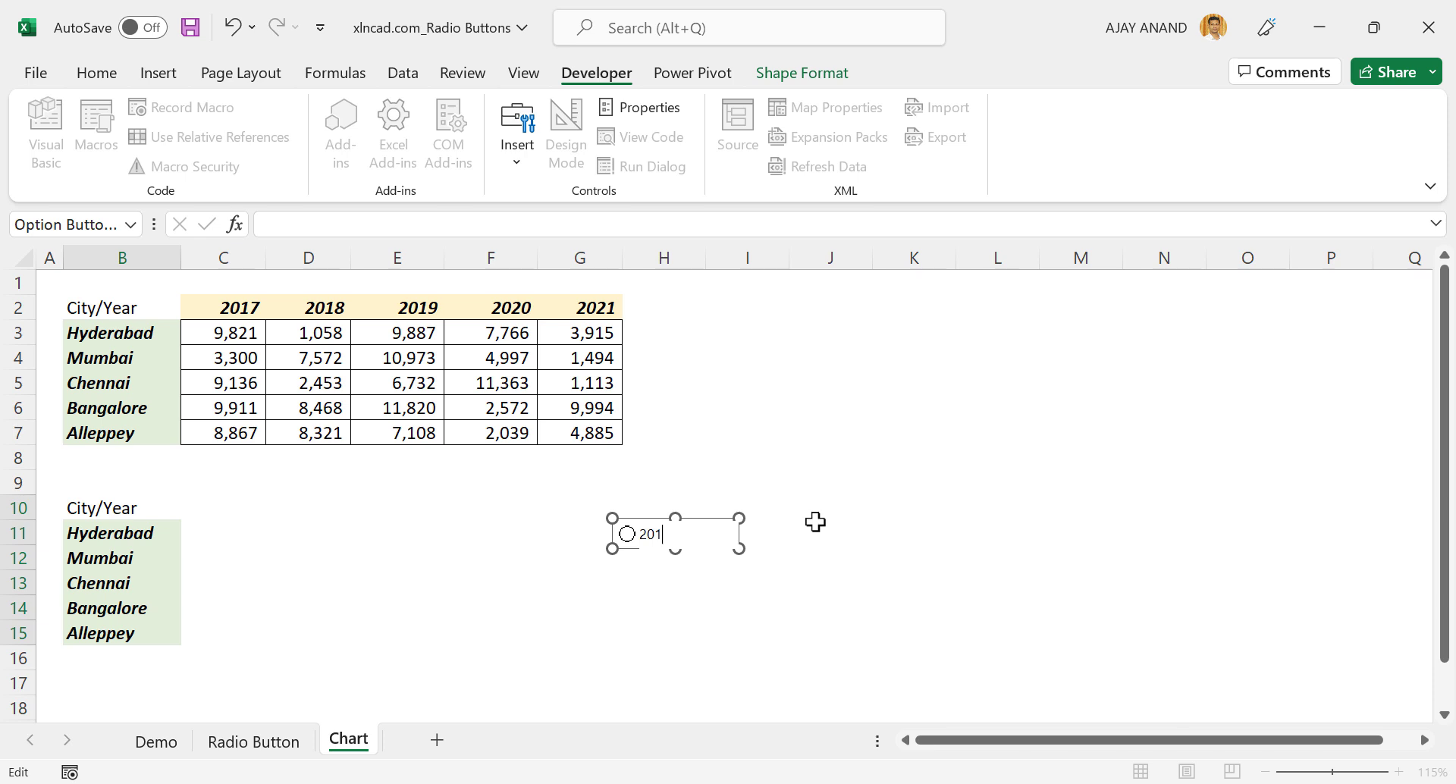
left_click(815, 522)
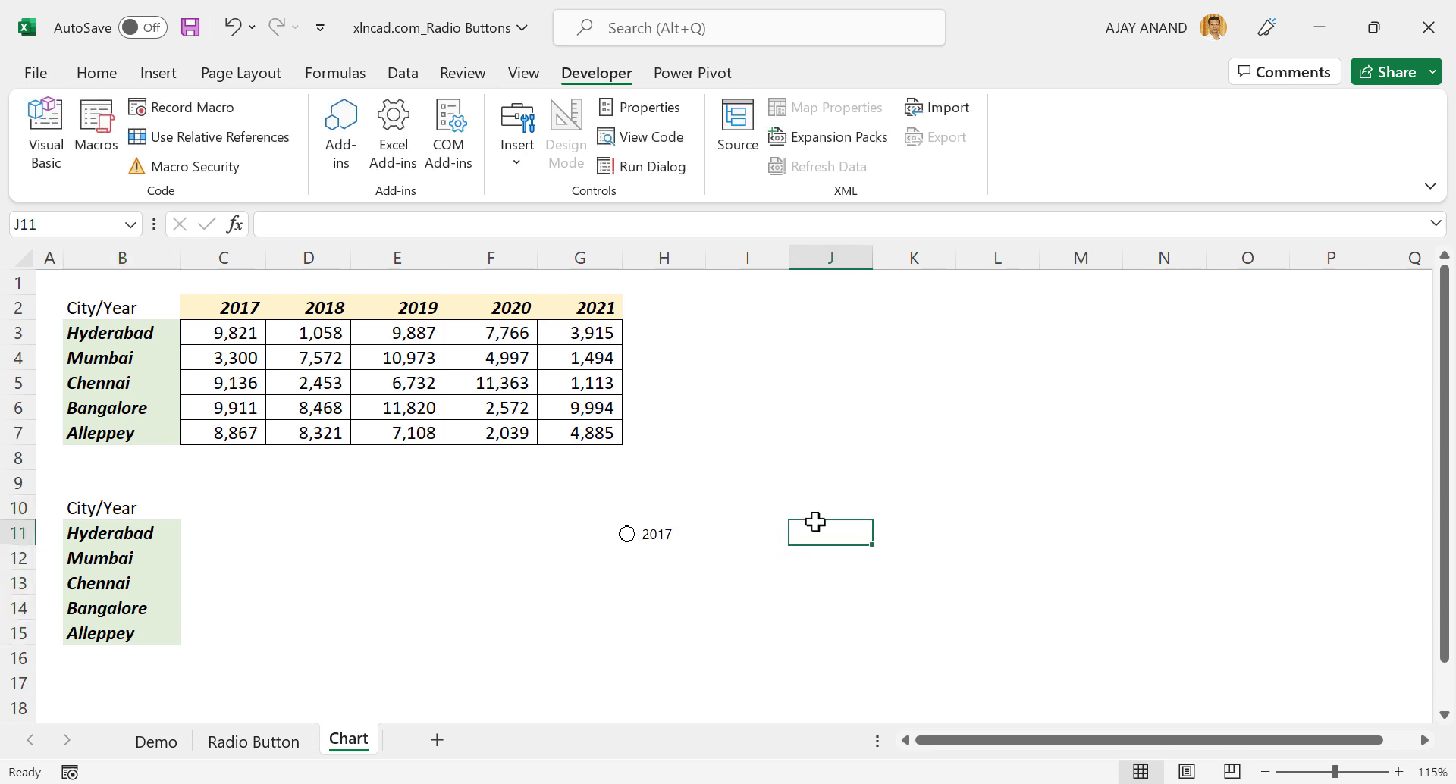
Step: Duplicate the 2017 option button four times to make a set of five
left_click(665, 535, "ctrl")
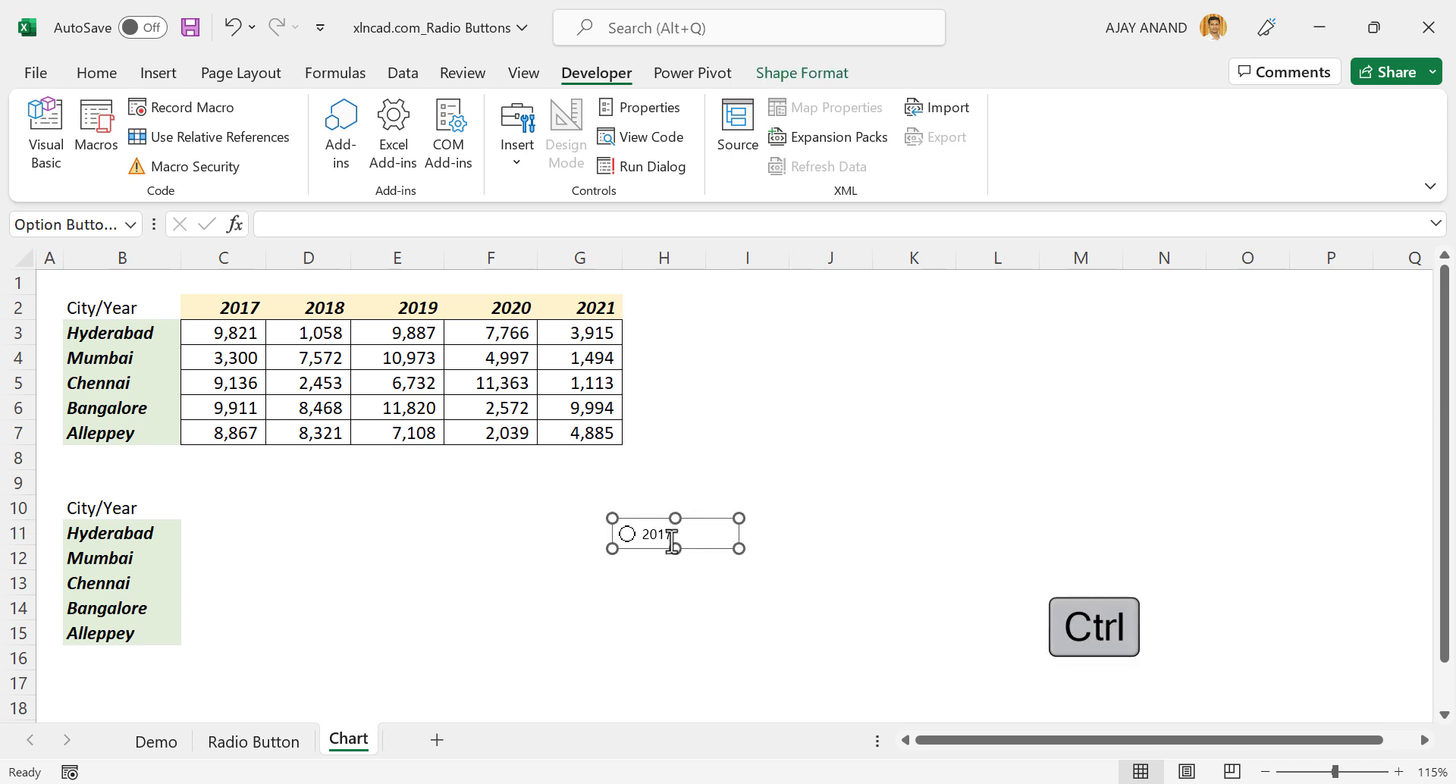
key("ctrl+d")
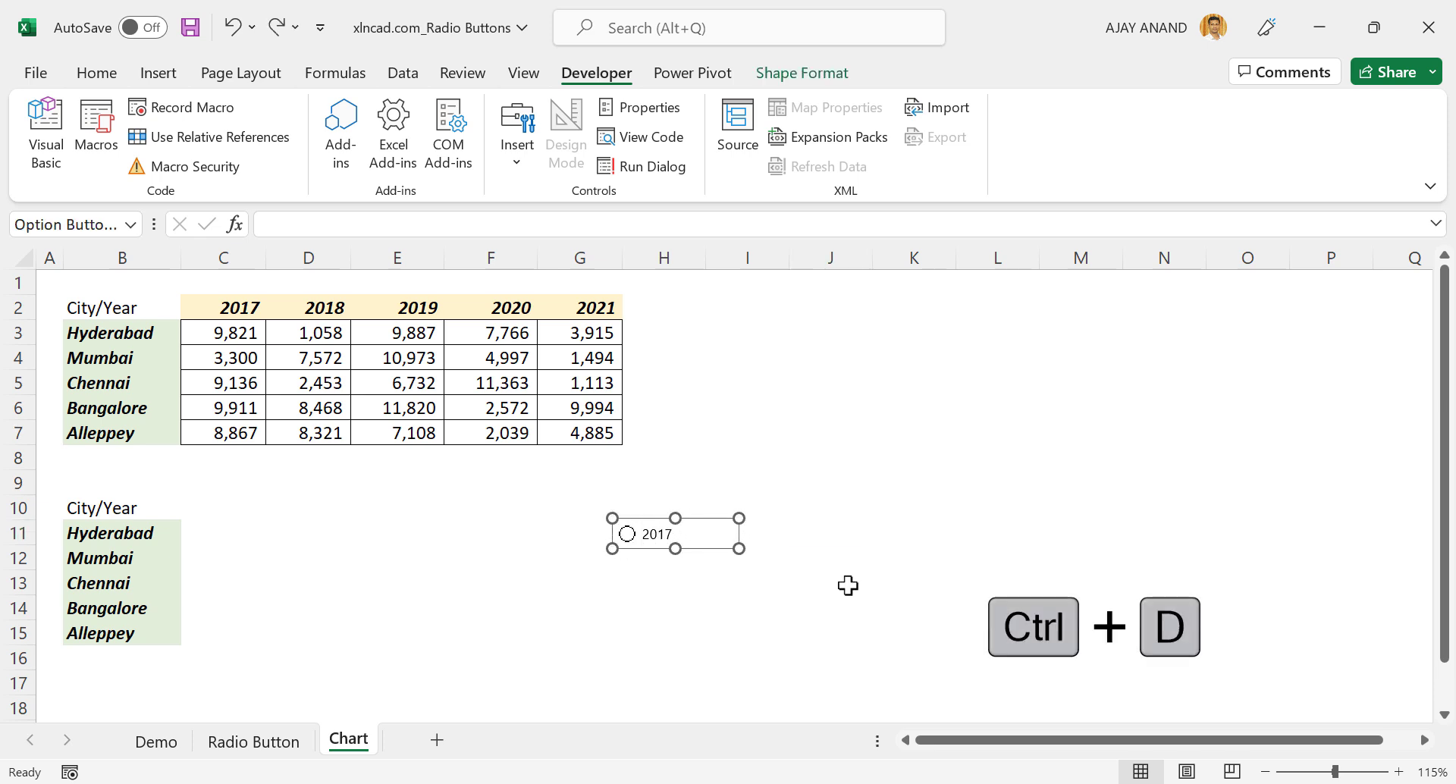
key("ctrl+d")
key("ctrl+d")
key("ctrl+d")
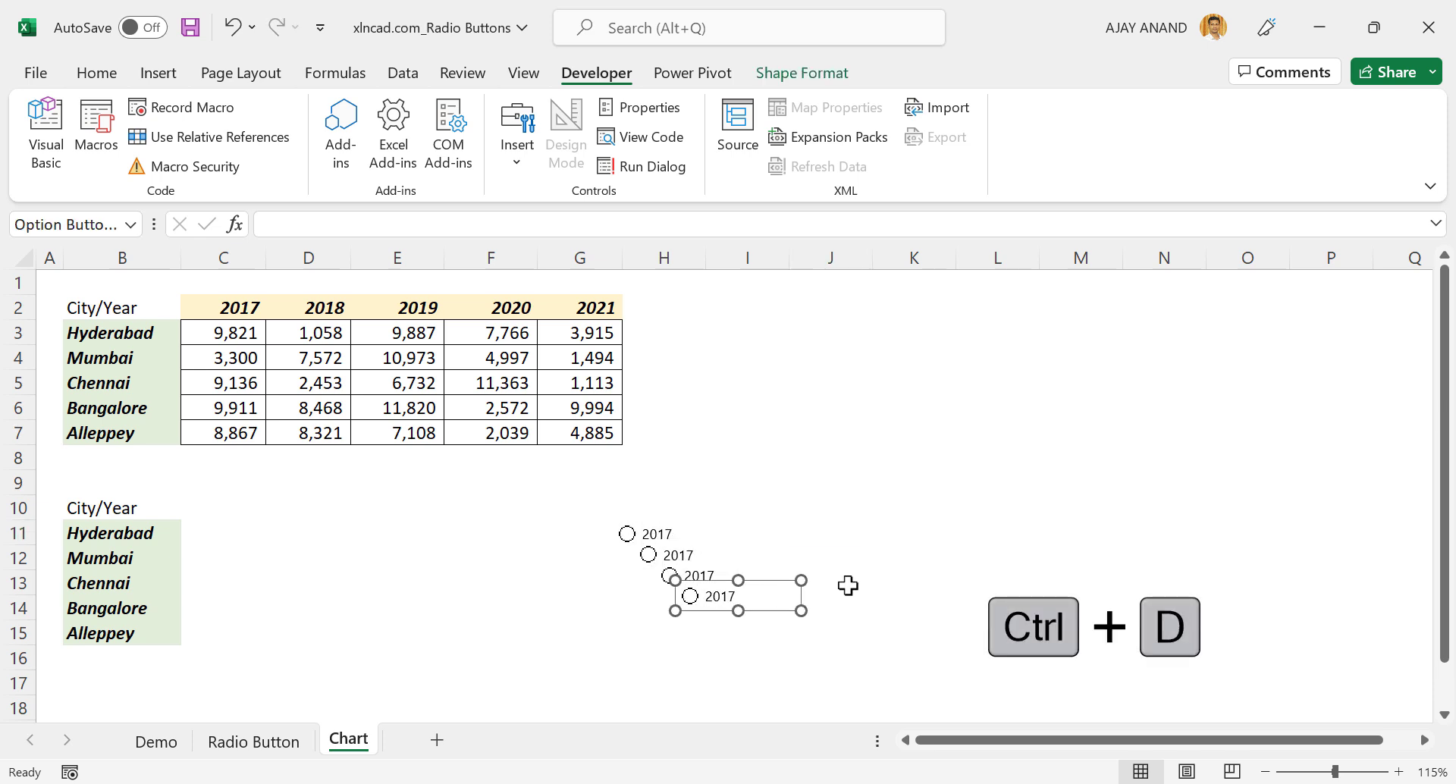
left_click(953, 585)
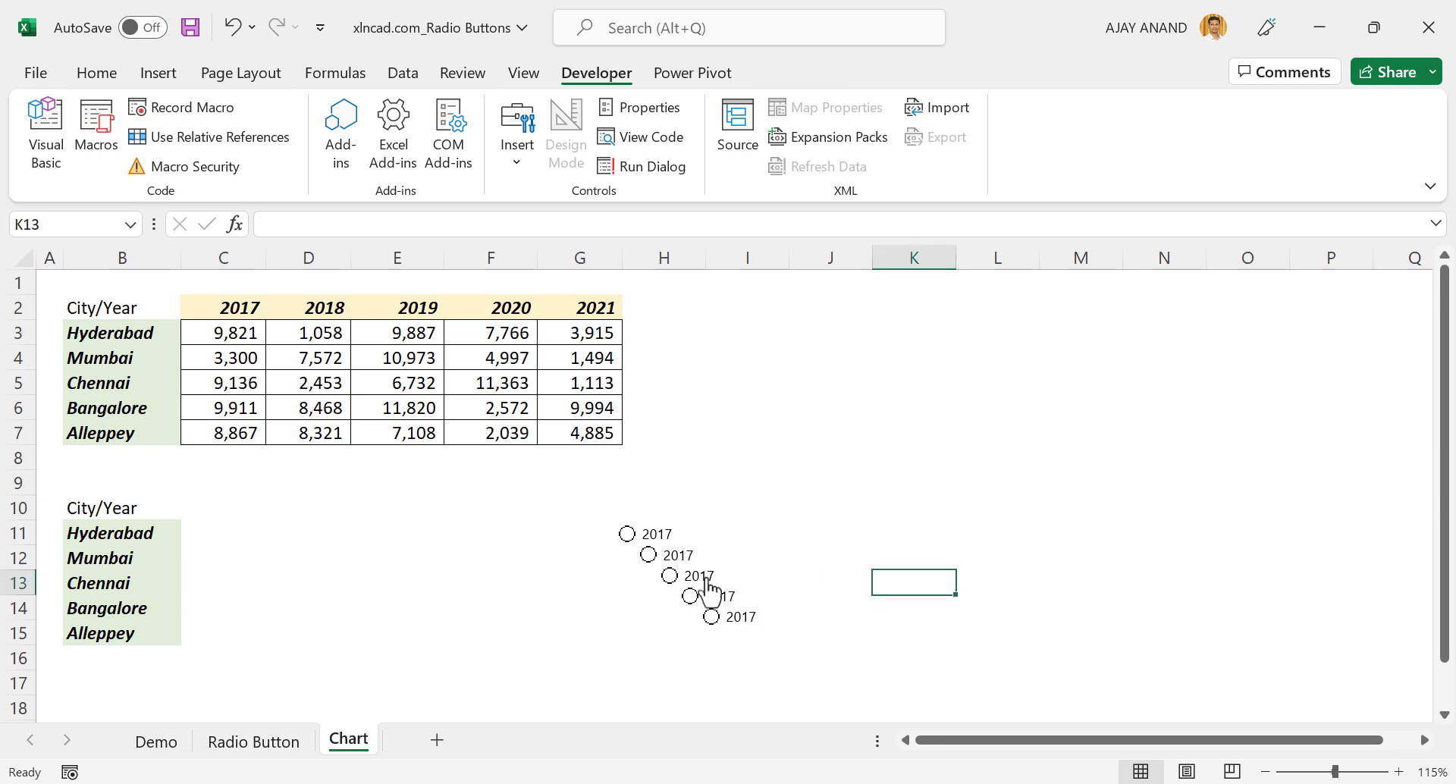
Step: Move the four duplicated option buttons into a rough horizontal row along row 11, beside the original button
left_click(679, 554, "ctrl")
left_click_drag(705, 540, 872, 518)
left_click(878, 603)
left_click(717, 580, "ctrl")
left_click(891, 605)
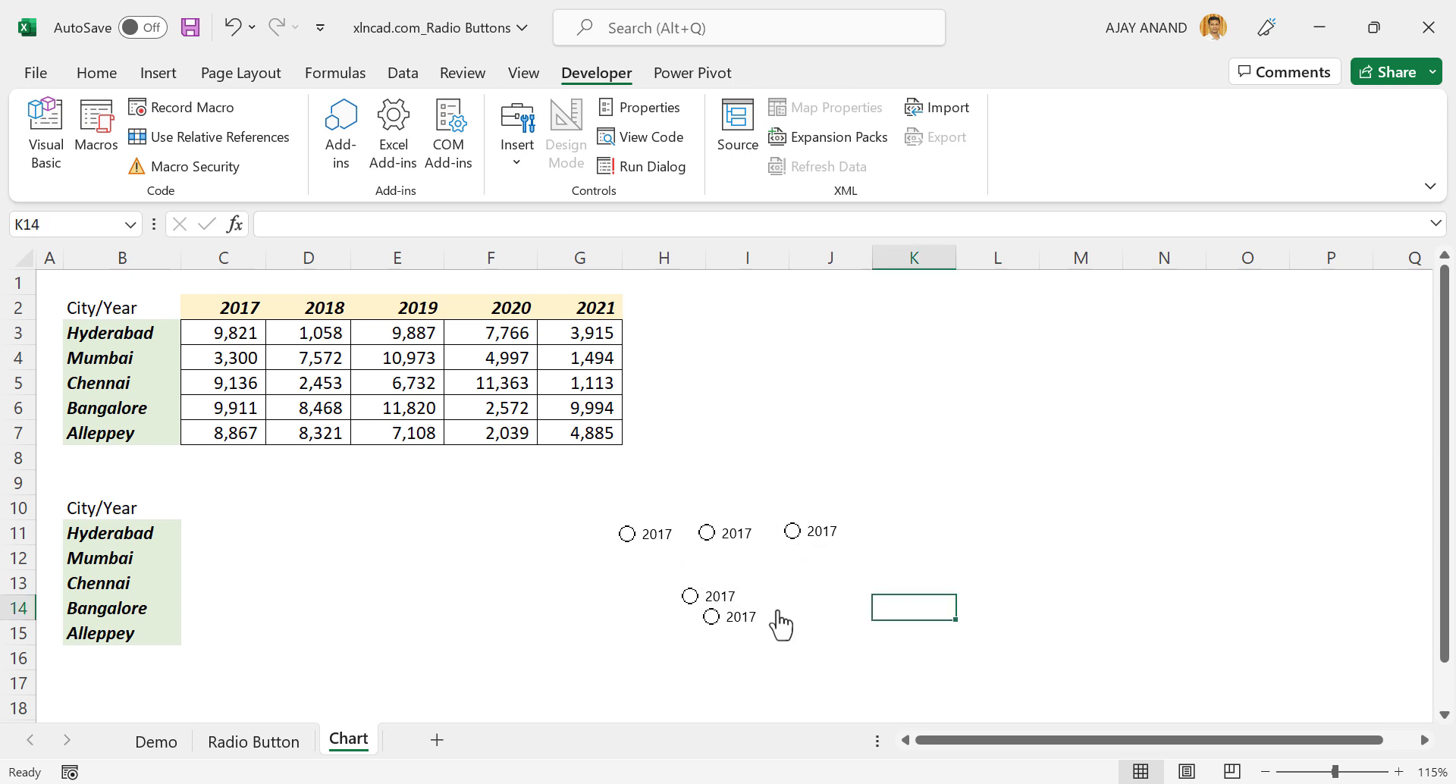
left_click(722, 595, "ctrl")
left_click_drag(757, 582, 944, 522)
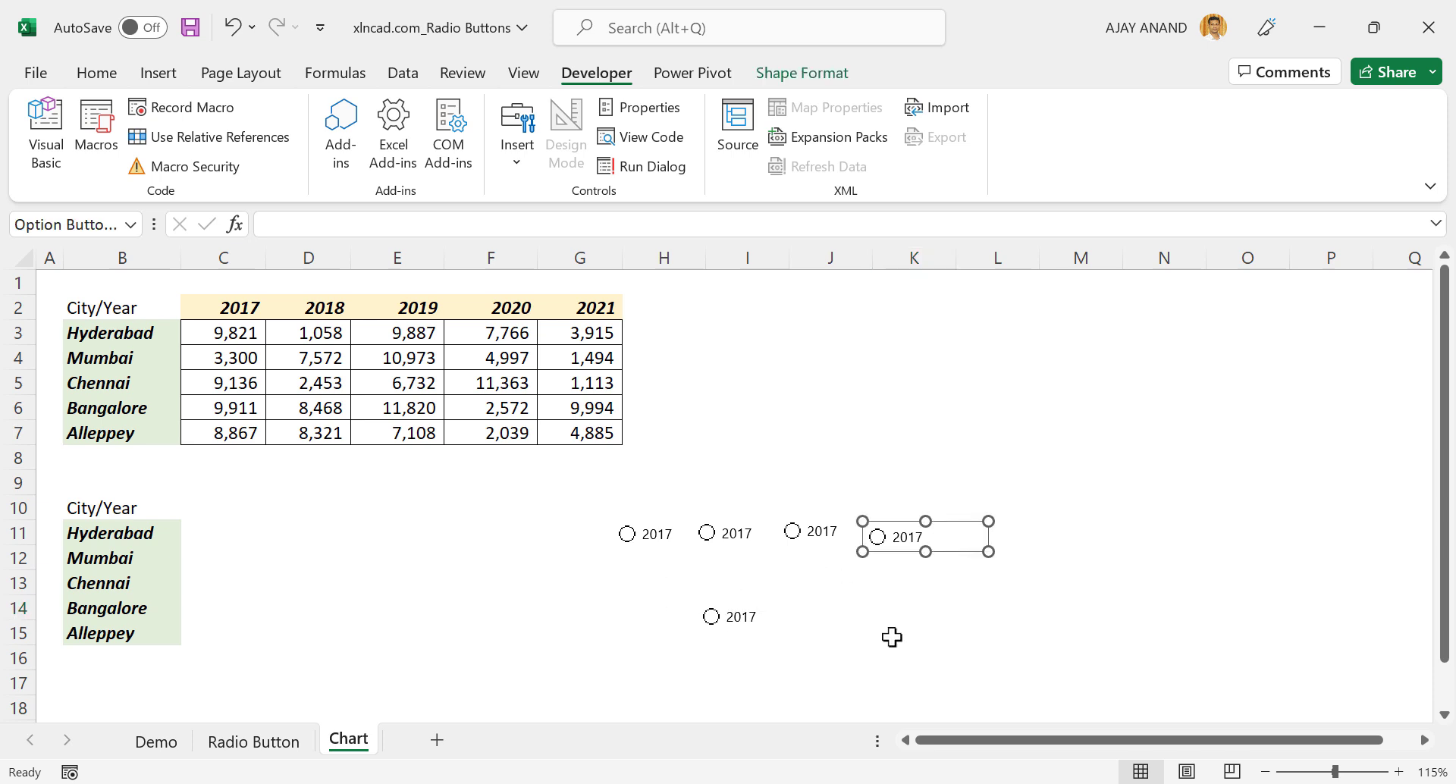
left_click(901, 637)
left_click(779, 615, "ctrl")
left_click_drag(779, 614, 1045, 520)
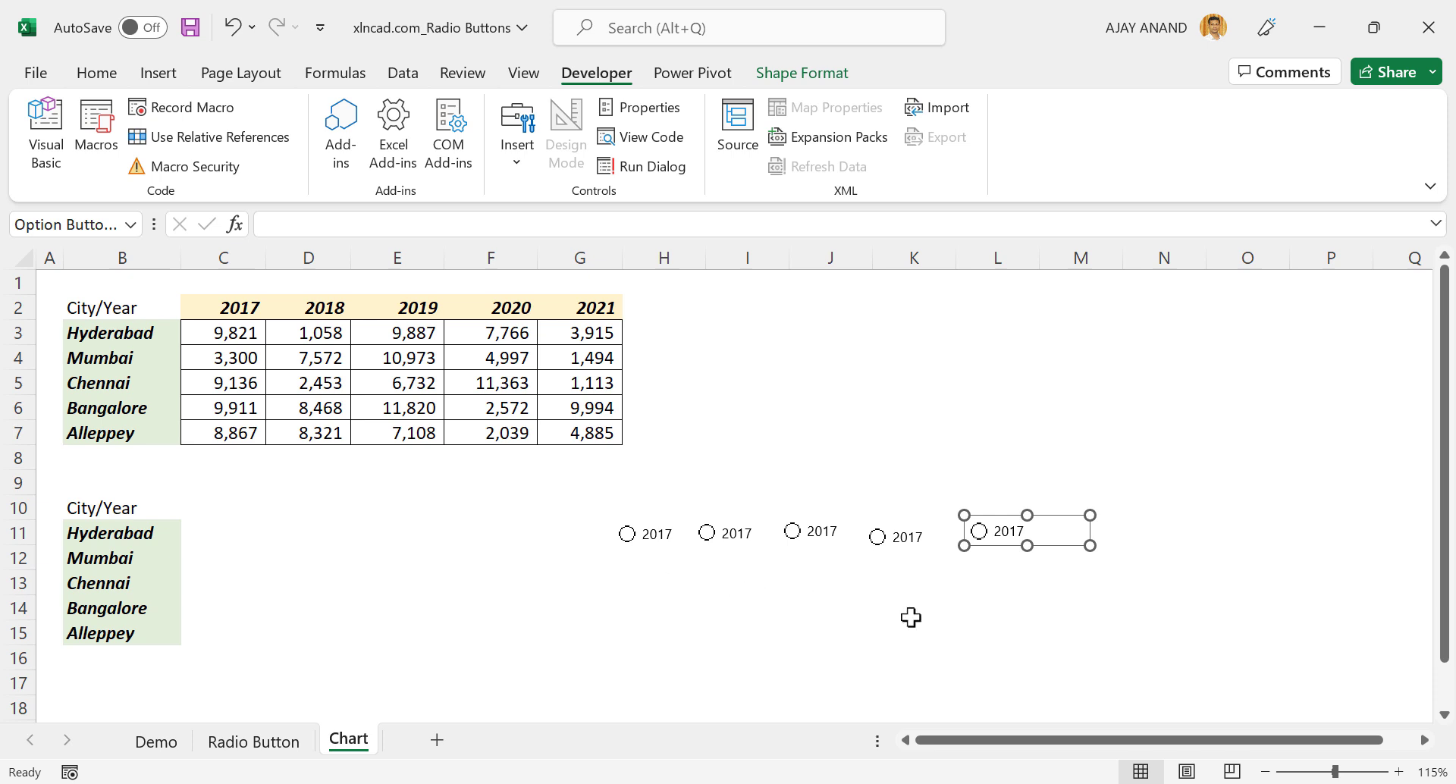
Step: Align all five option buttons by their middles and distribute them horizontally
key("ctrl+a")
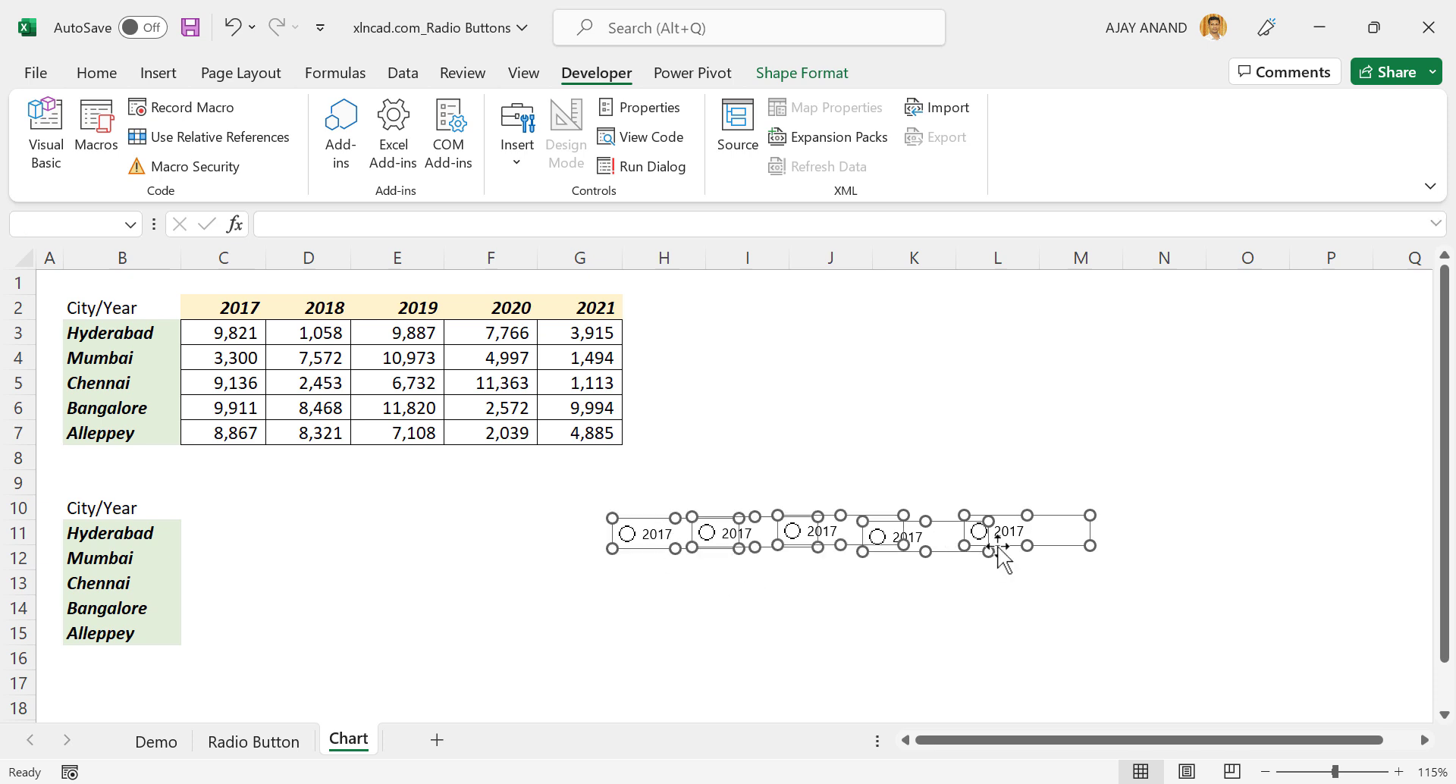
left_click(808, 76)
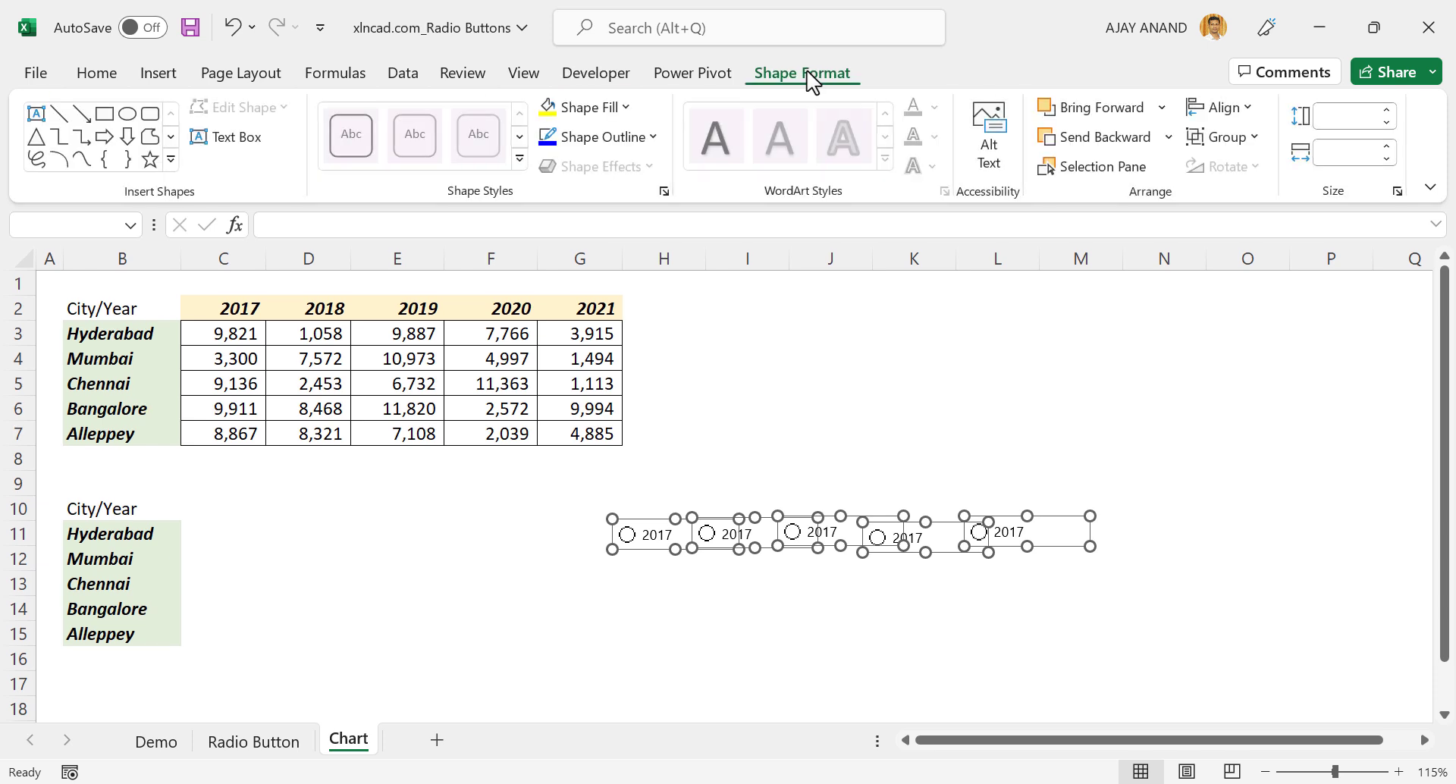
left_click(1241, 110)
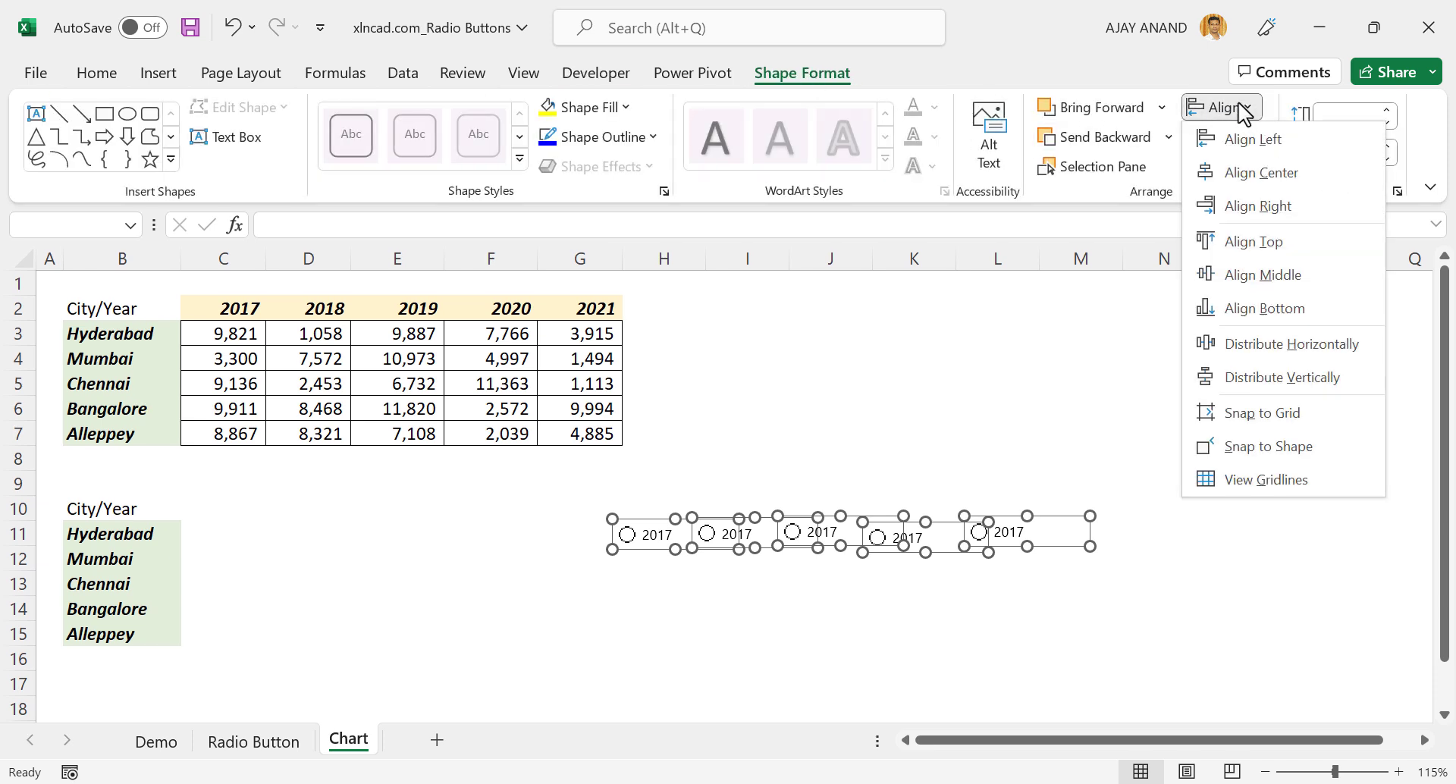
left_click(1262, 281)
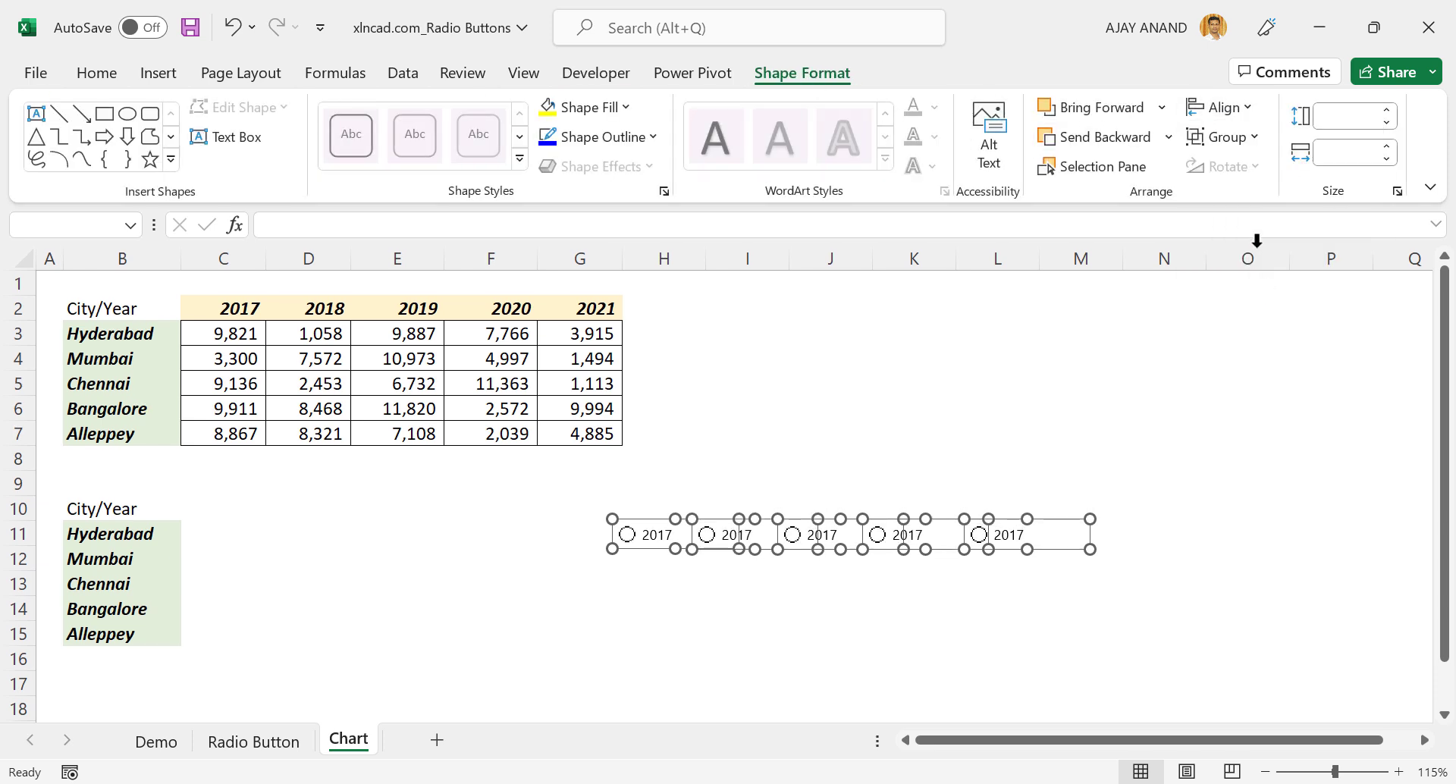
left_click(1239, 109)
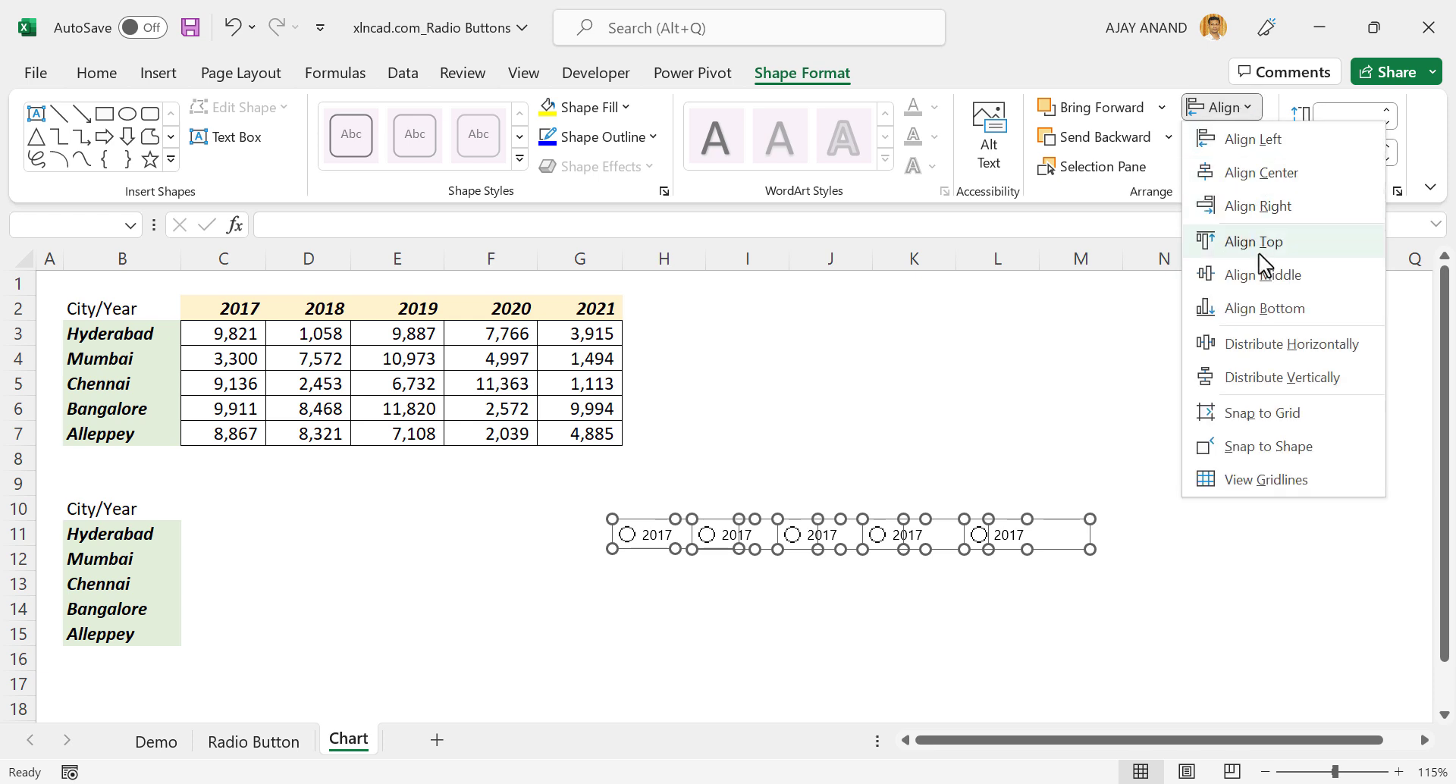
left_click(1271, 349)
left_click(1185, 614)
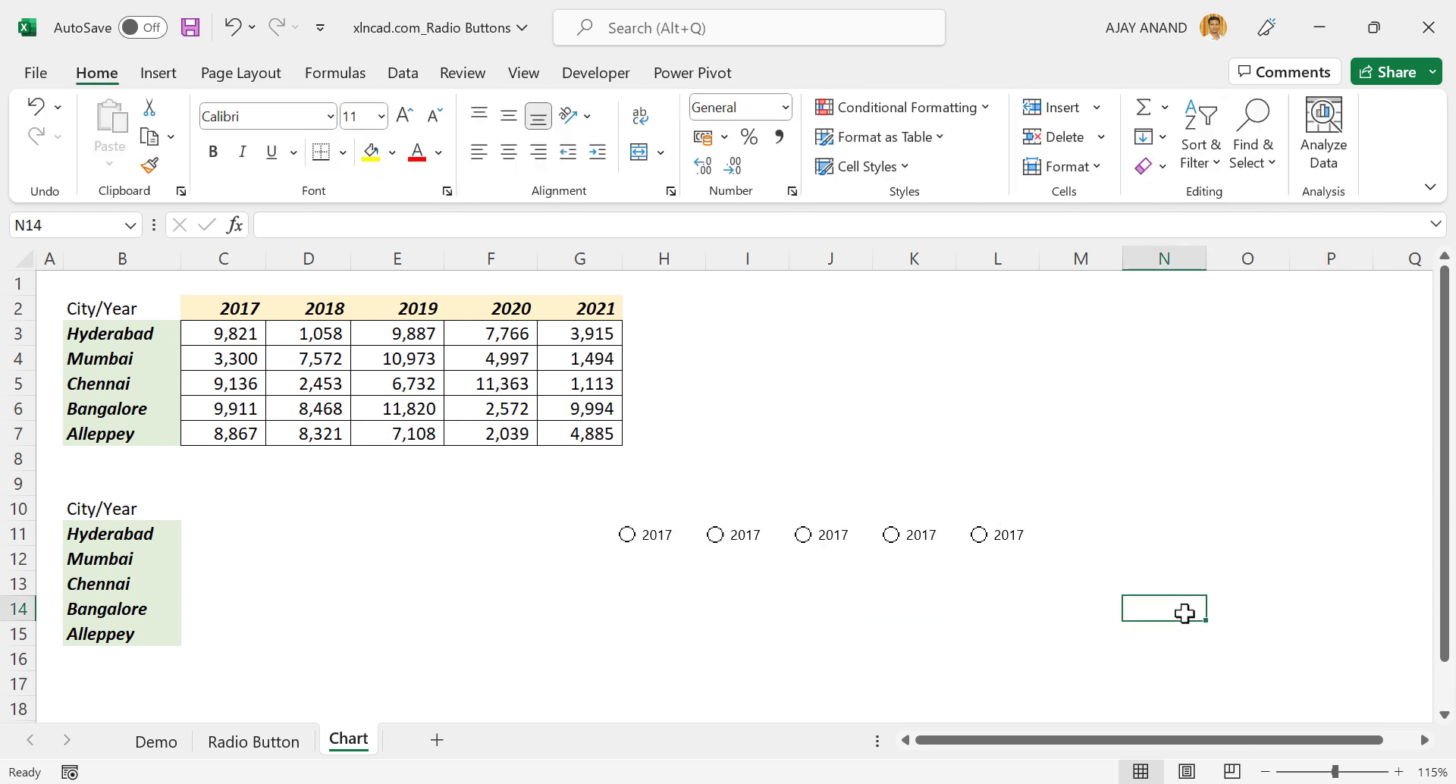
Step: Relabel the second option button as 2018 and the third as 2019
right_click(751, 545)
left_click(838, 385)
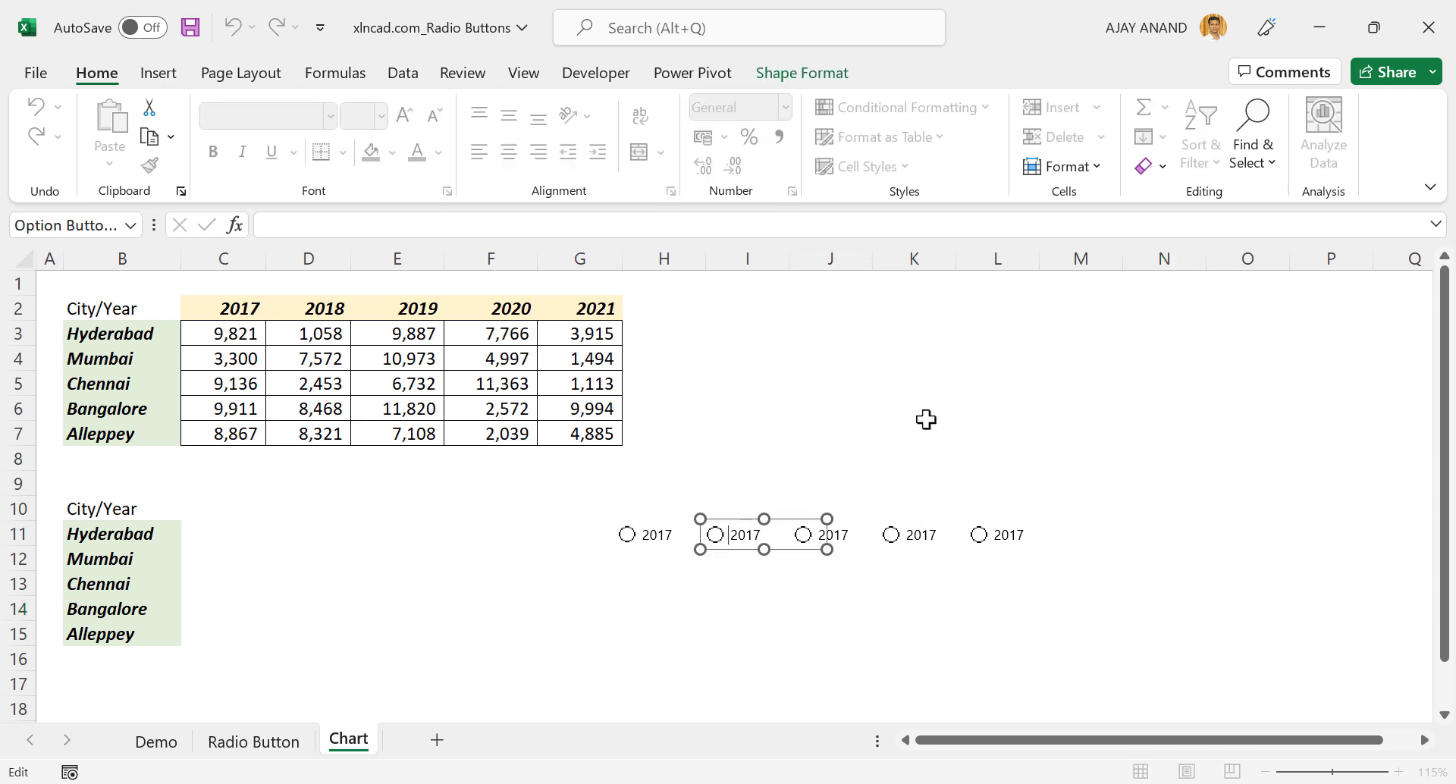
key("BackSpace")
left_click(1059, 435)
right_click(849, 544)
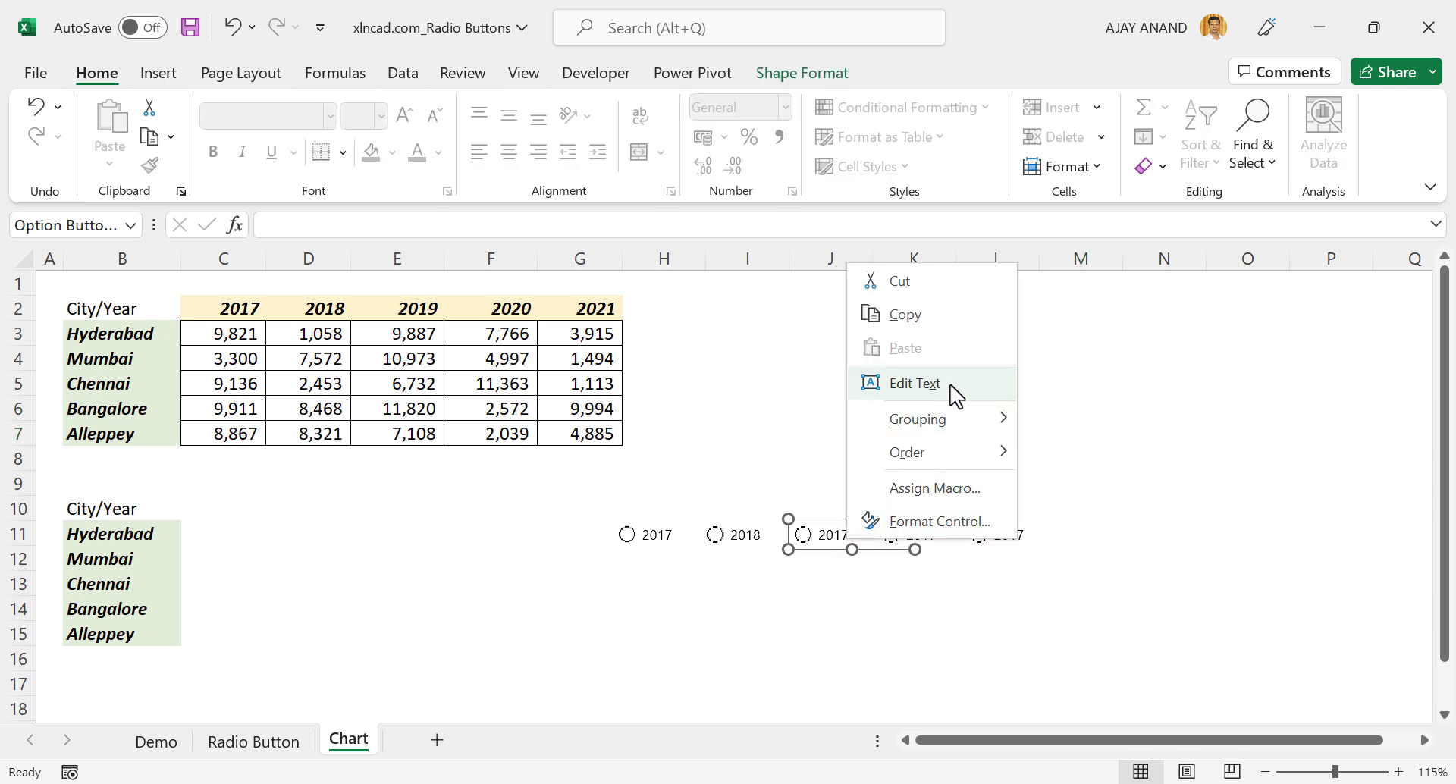
left_click(915, 384)
key("BackSpace")
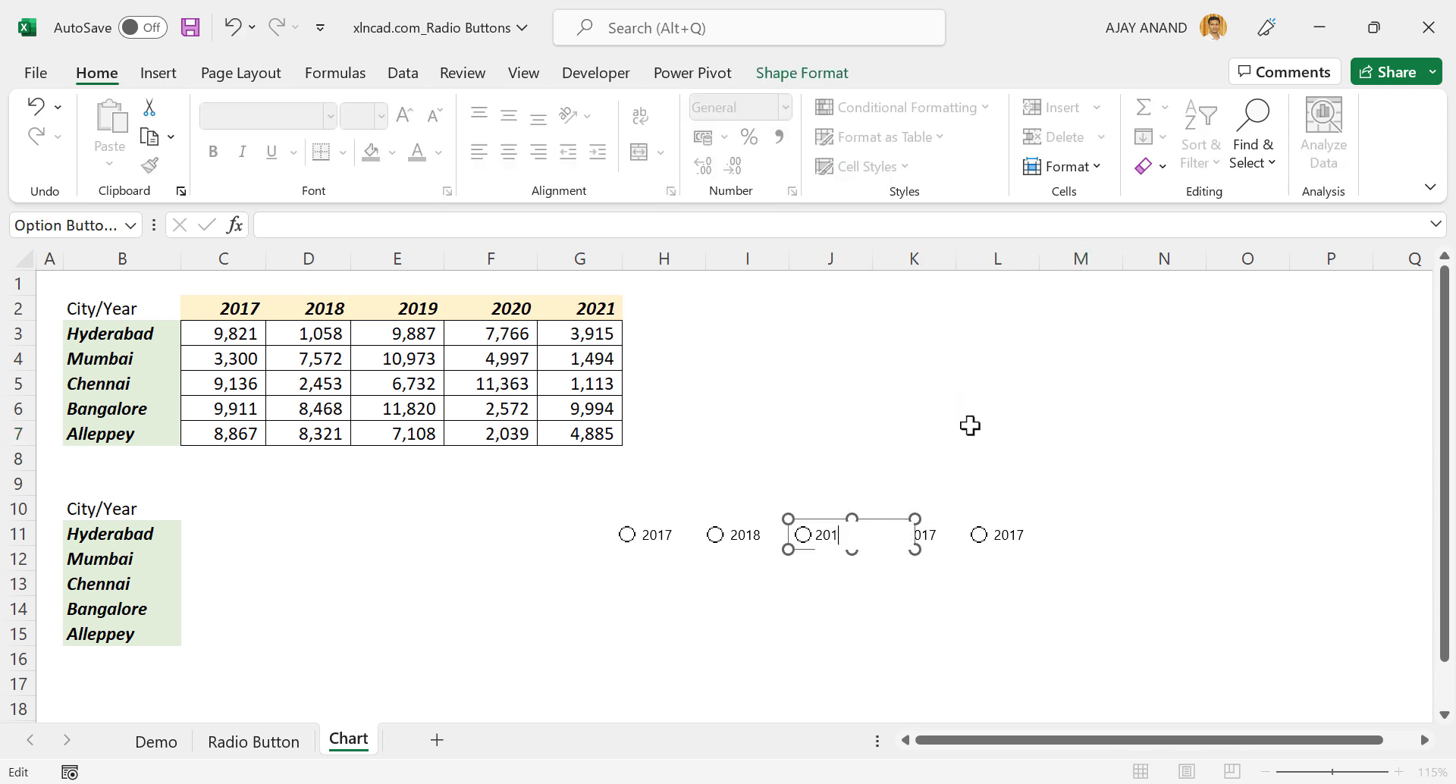
left_click(1072, 486)
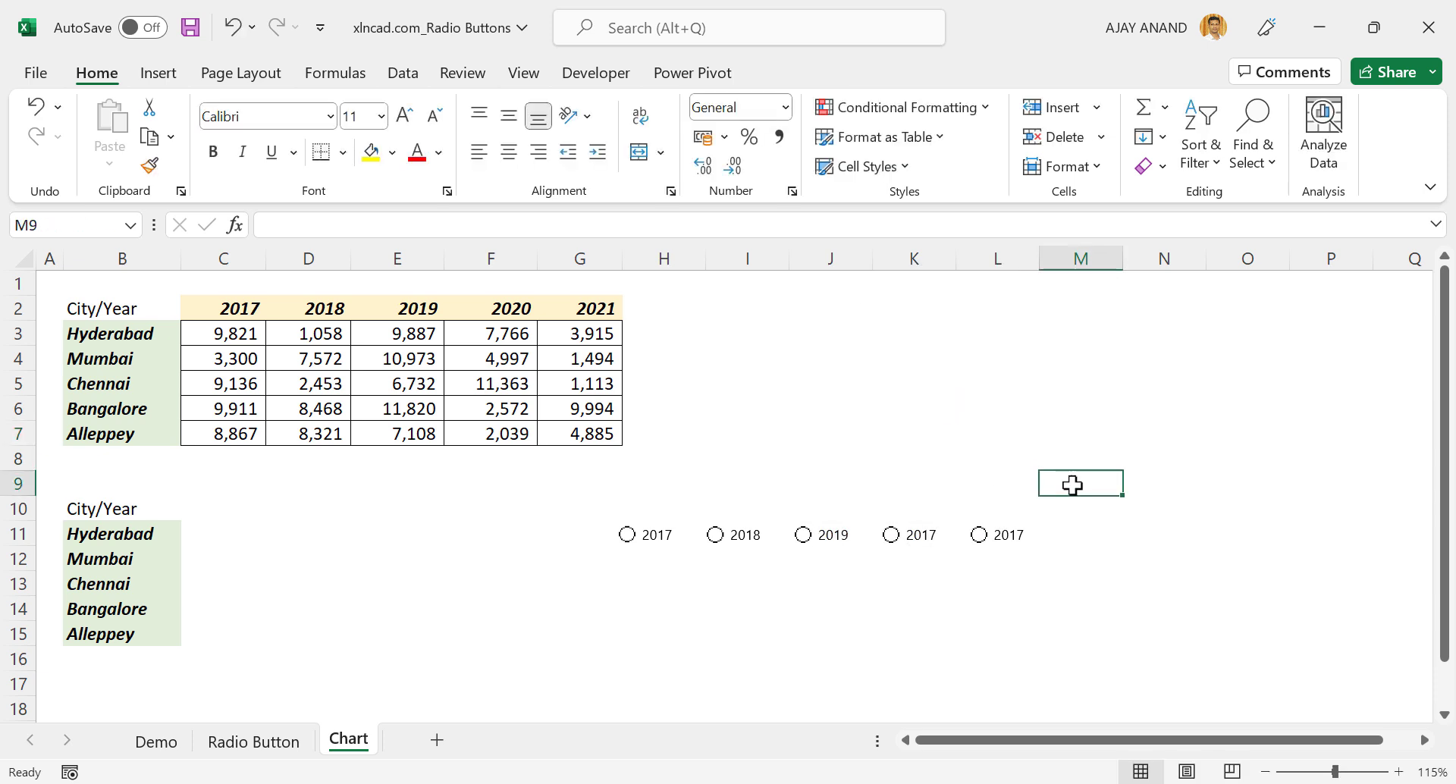
Step: Relabel the fourth option button as 2020 and the fifth as 2021
right_click(938, 545)
left_click(1036, 394)
key("BackSpace")
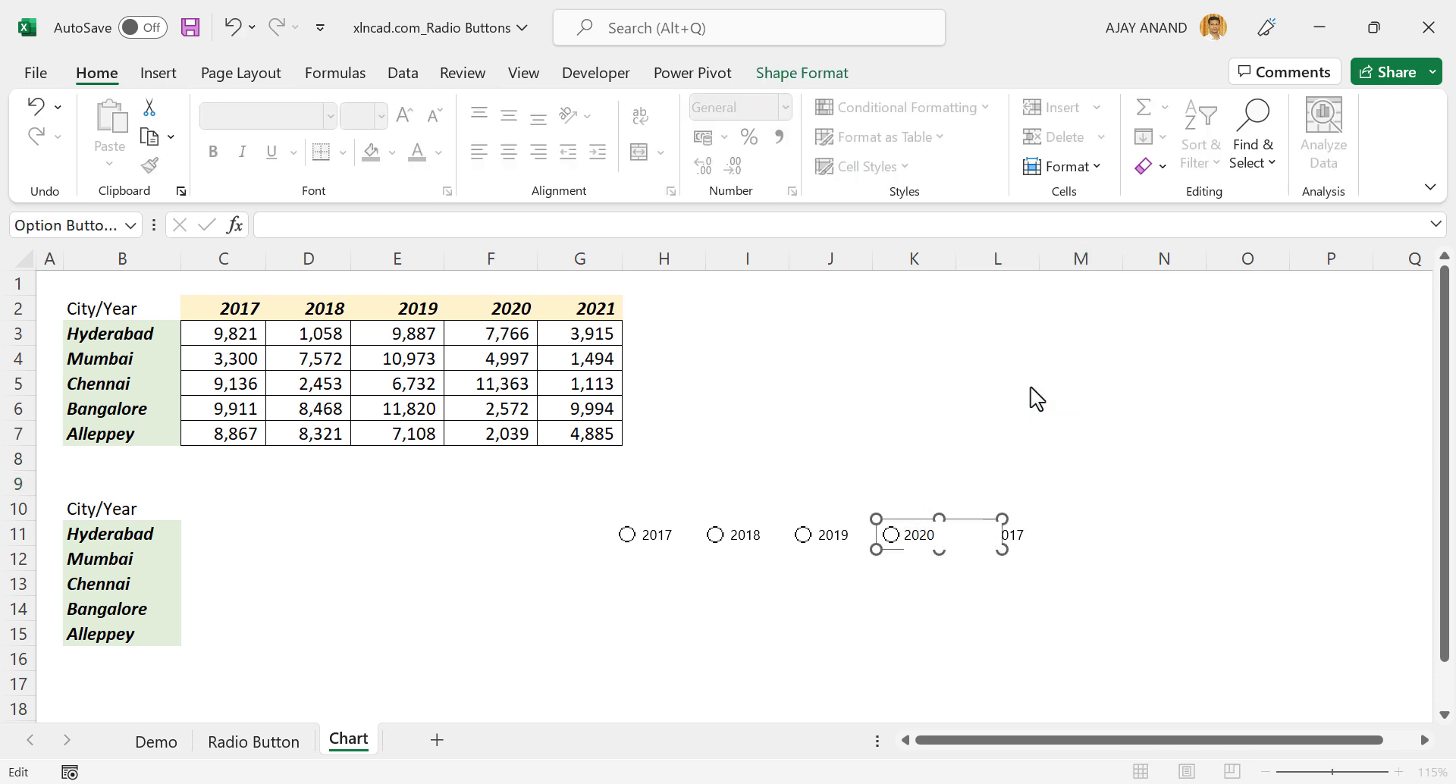
left_click(1165, 459)
right_click(1007, 537)
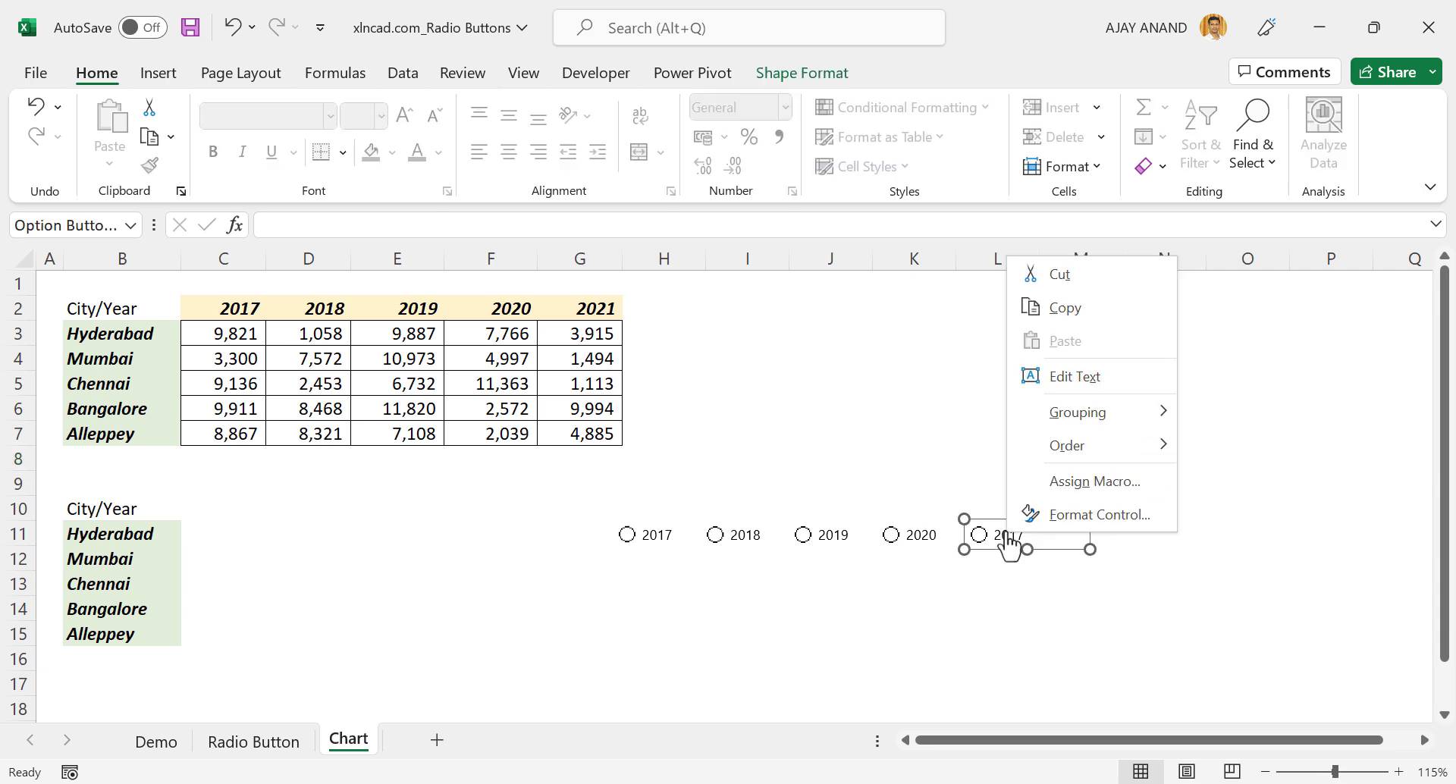
left_click(1074, 377)
key("BackSpace")
key("BackSpace")
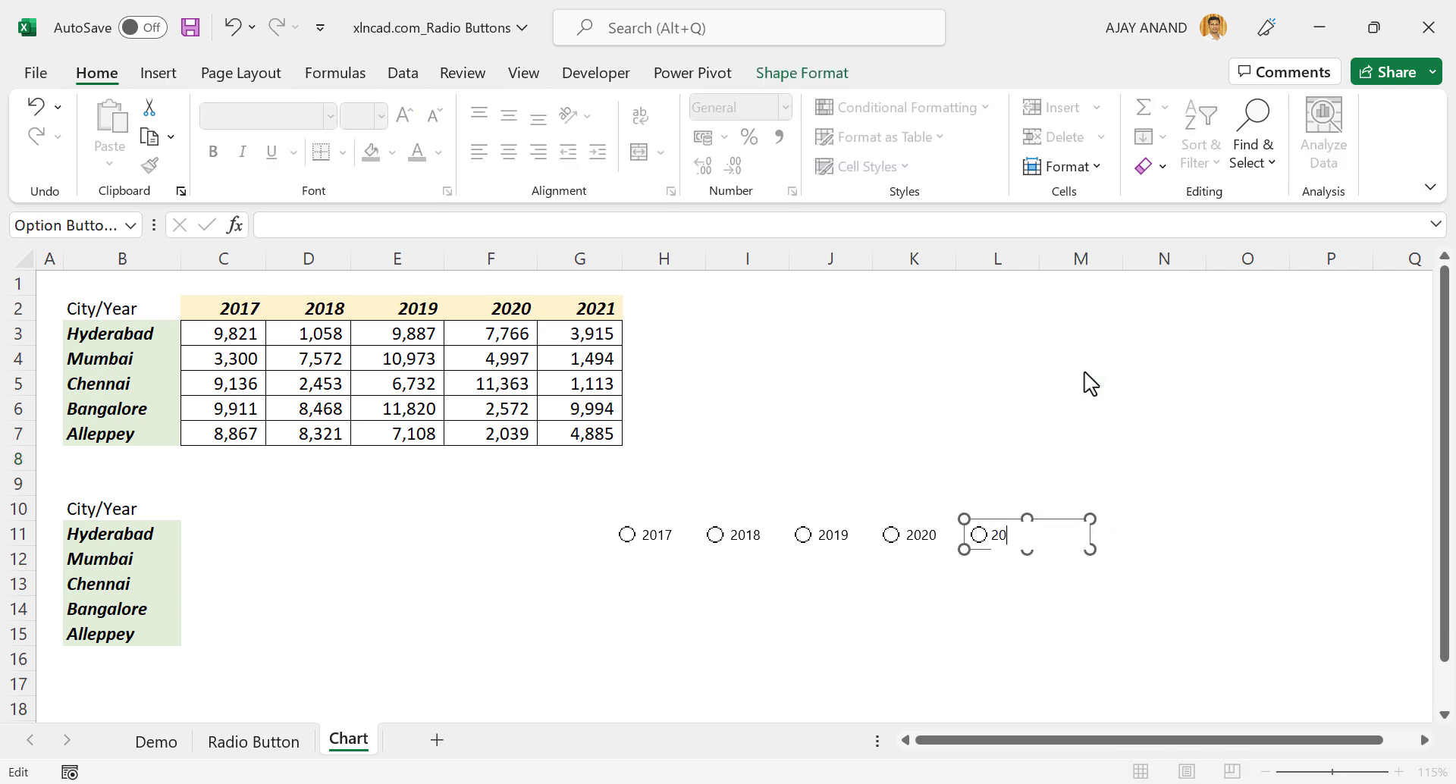
left_click(1176, 562)
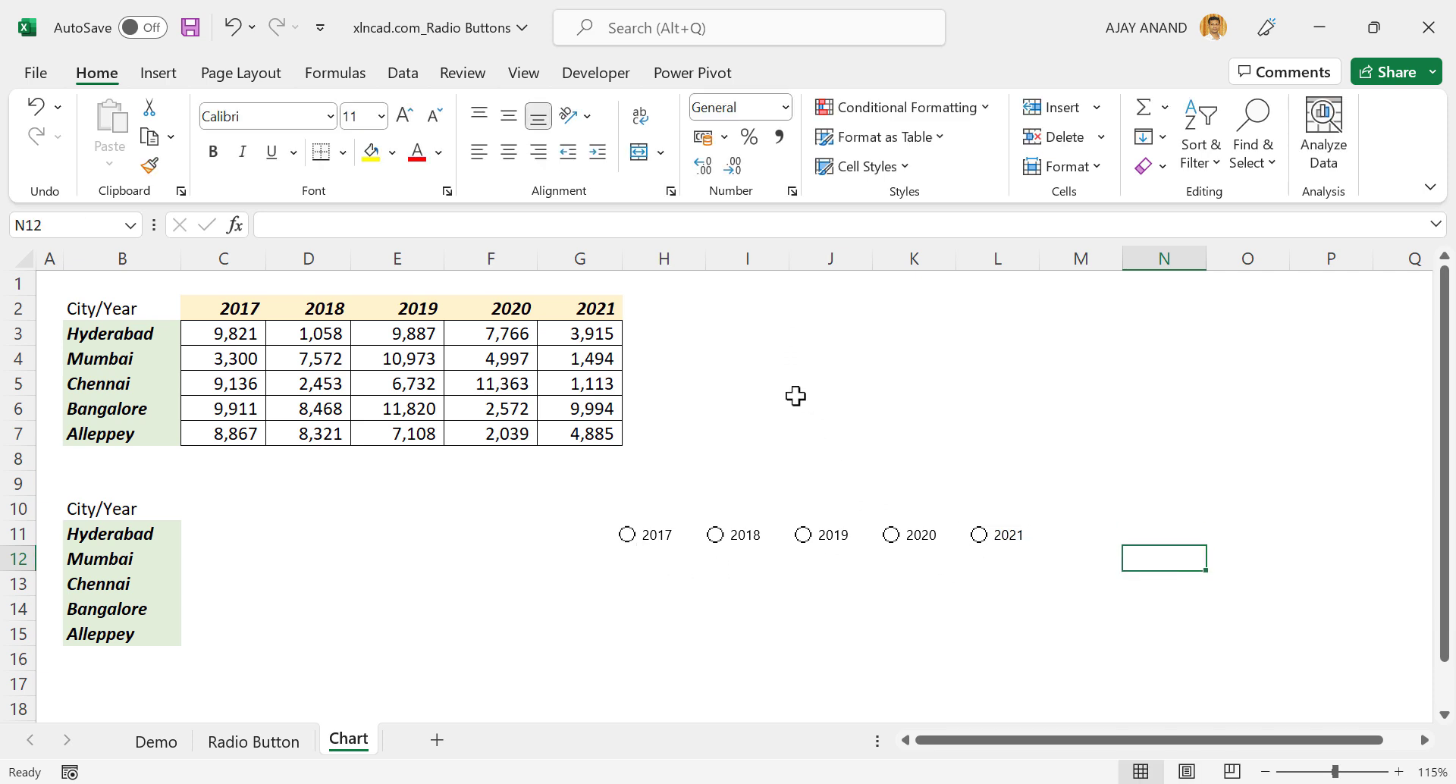
Step: Link the year option buttons to cell I2 through the 2018 button's control settings
right_click(758, 546)
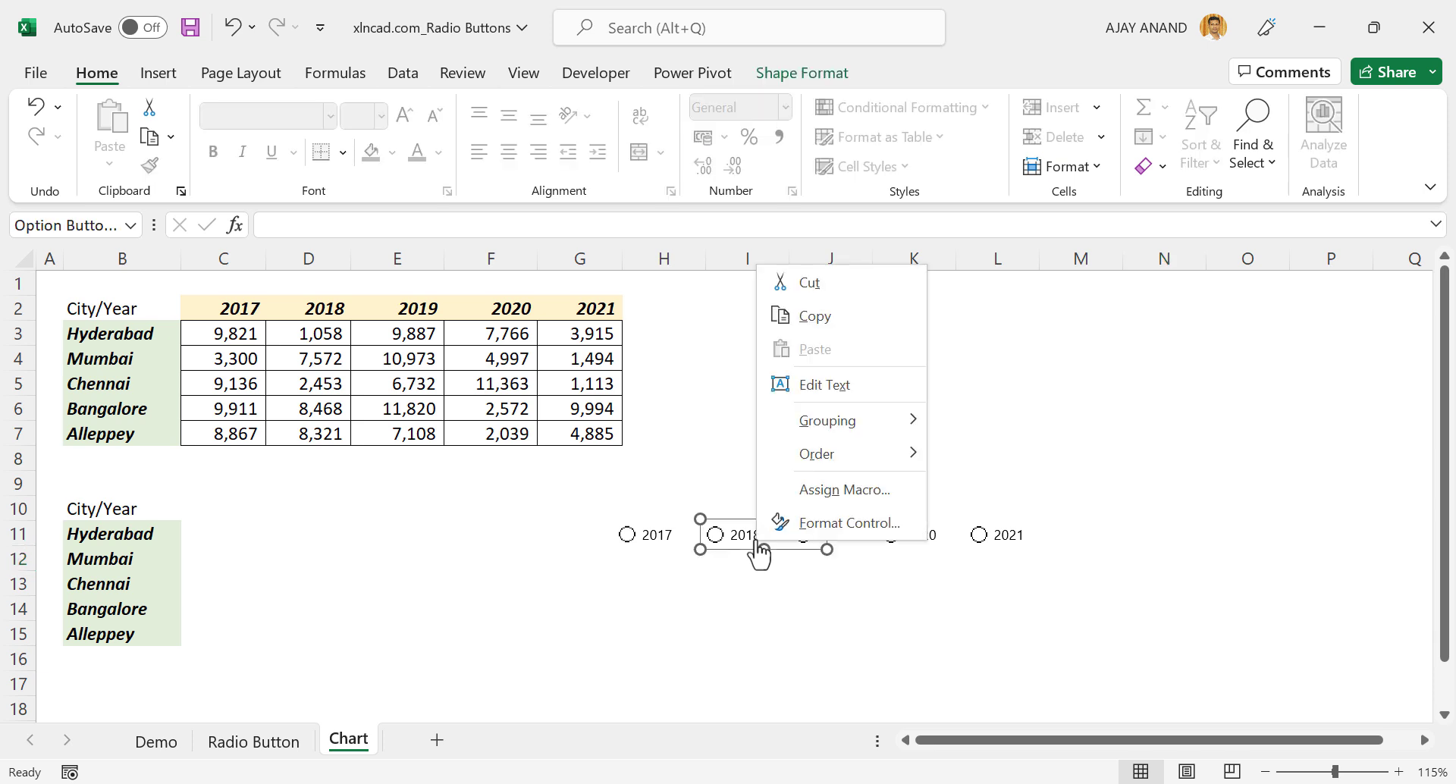
left_click(849, 523)
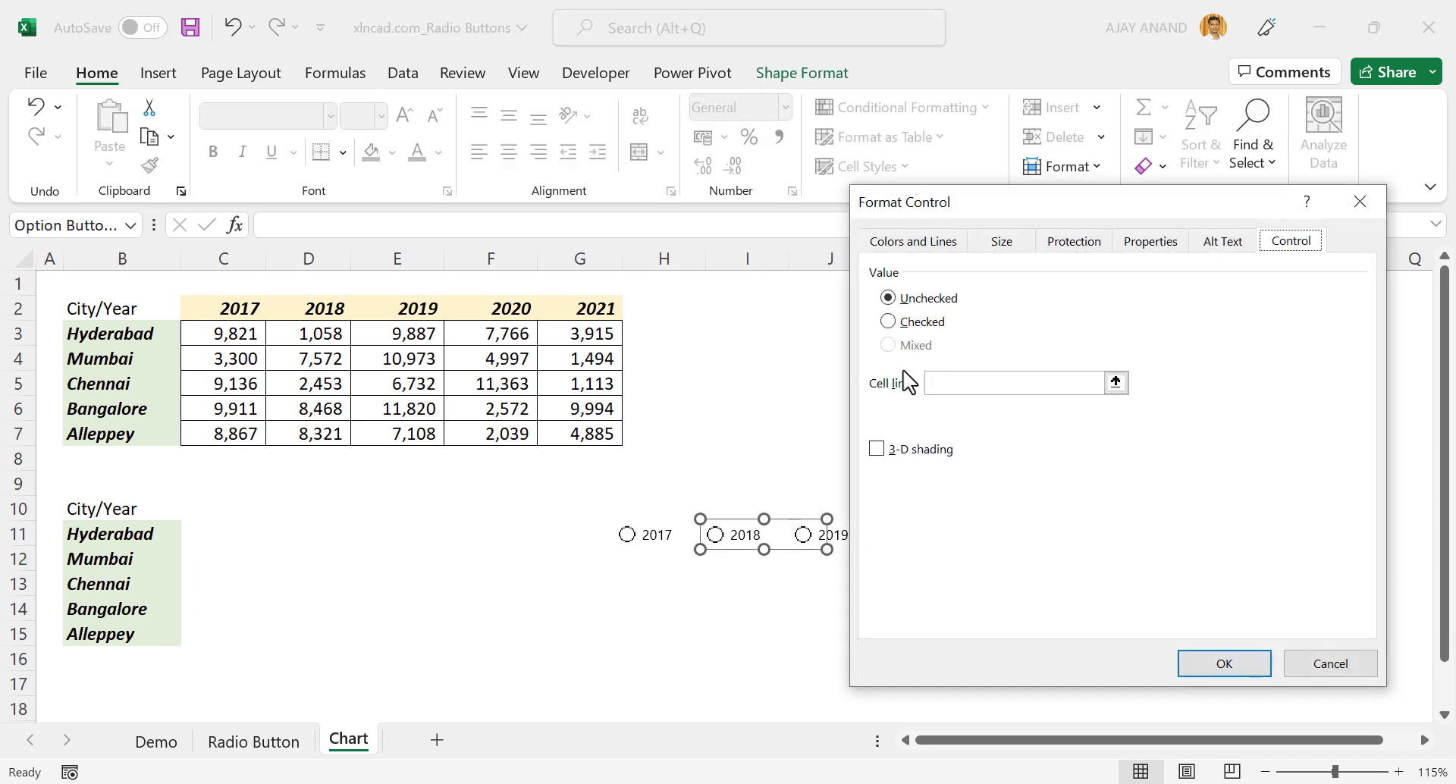
left_click(948, 384)
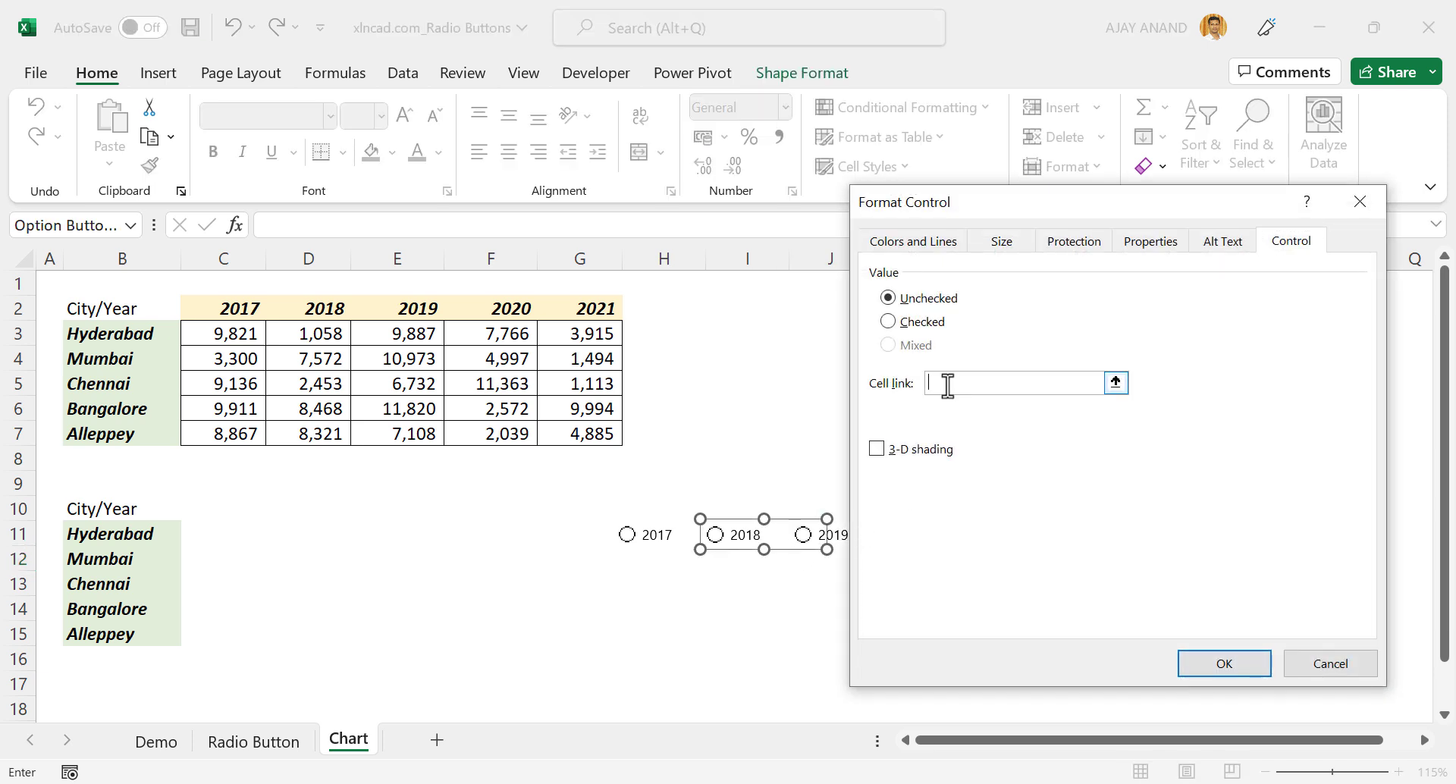
left_click(763, 308)
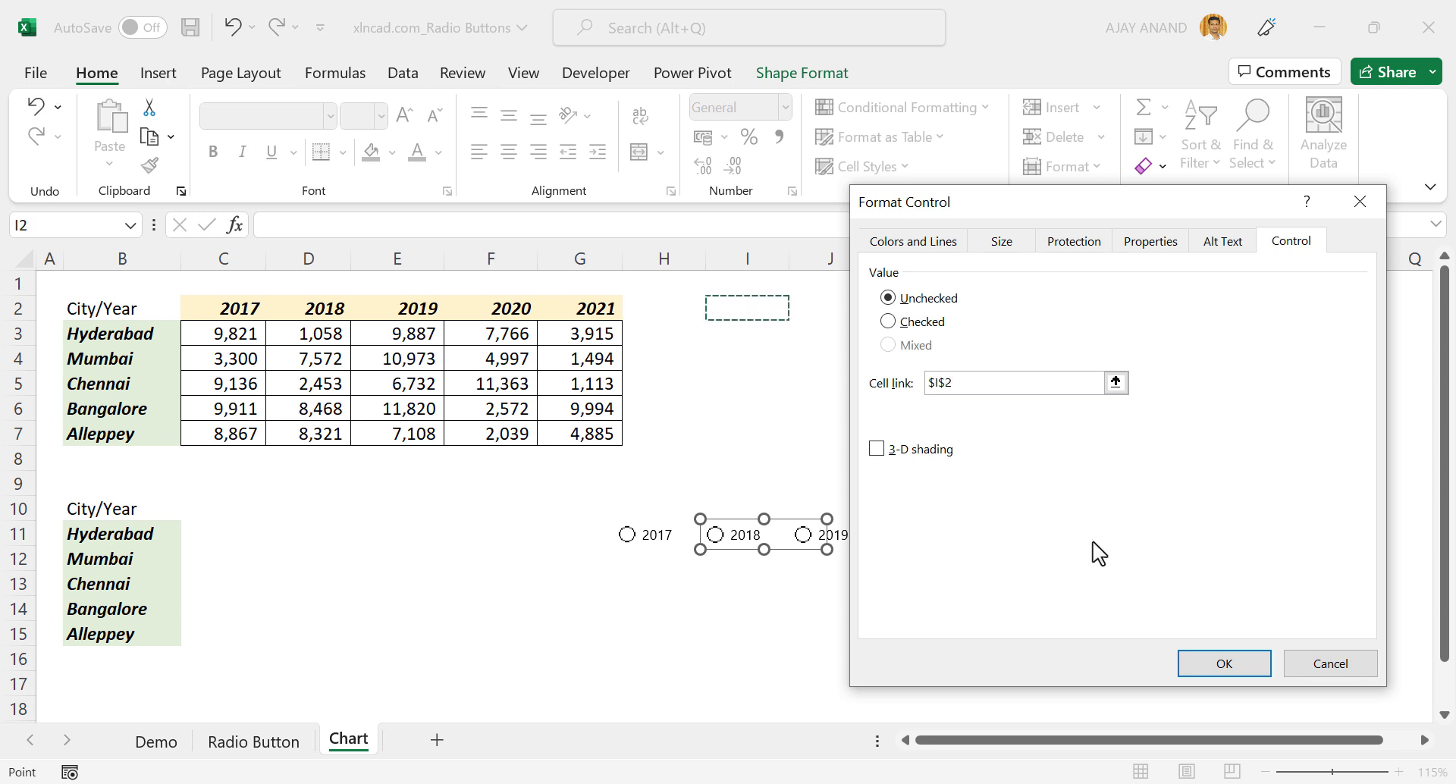
left_click(1213, 663)
left_click(1022, 604)
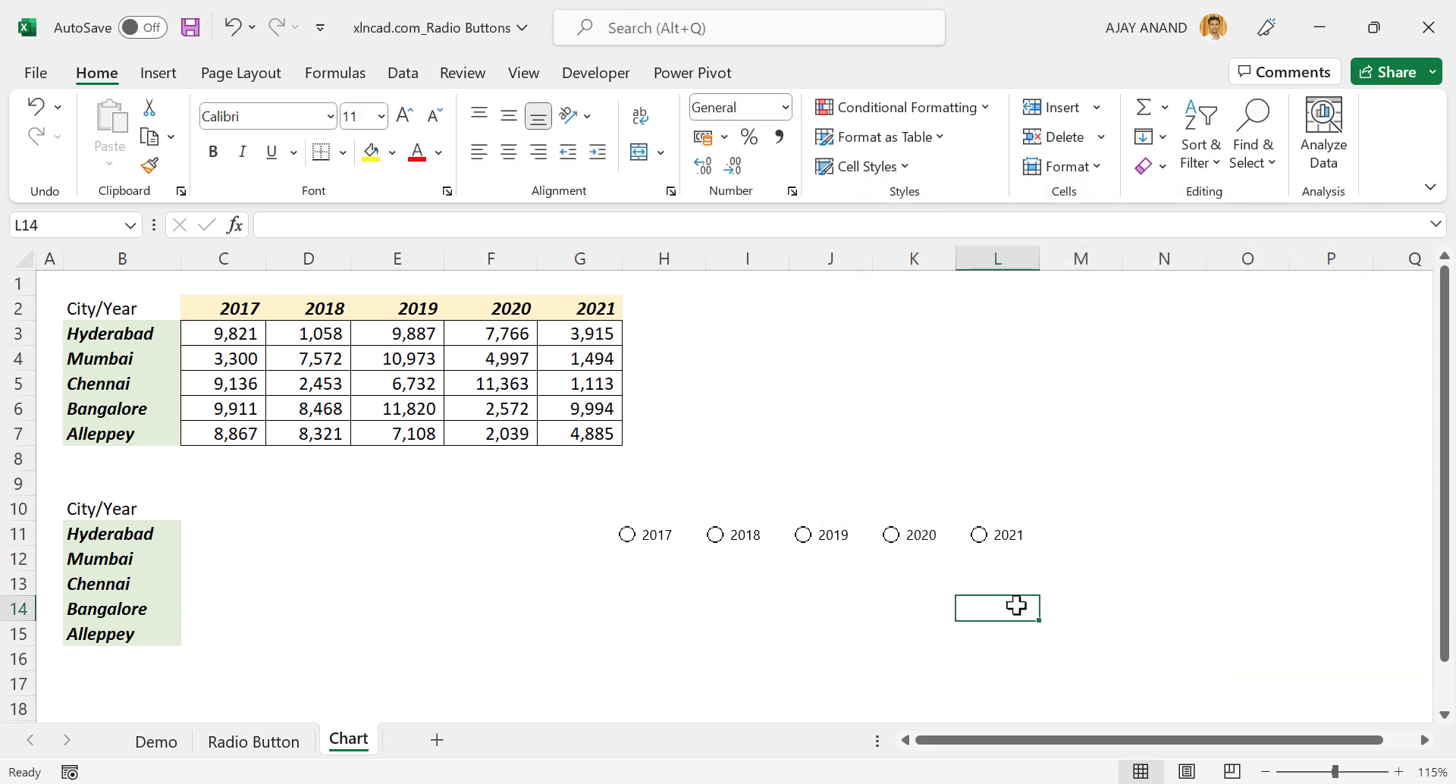
Step: Test the cell link by choosing the 2018, 2019, 2020, 2021 and 2017 options in turn
left_click(722, 540)
left_click(803, 536)
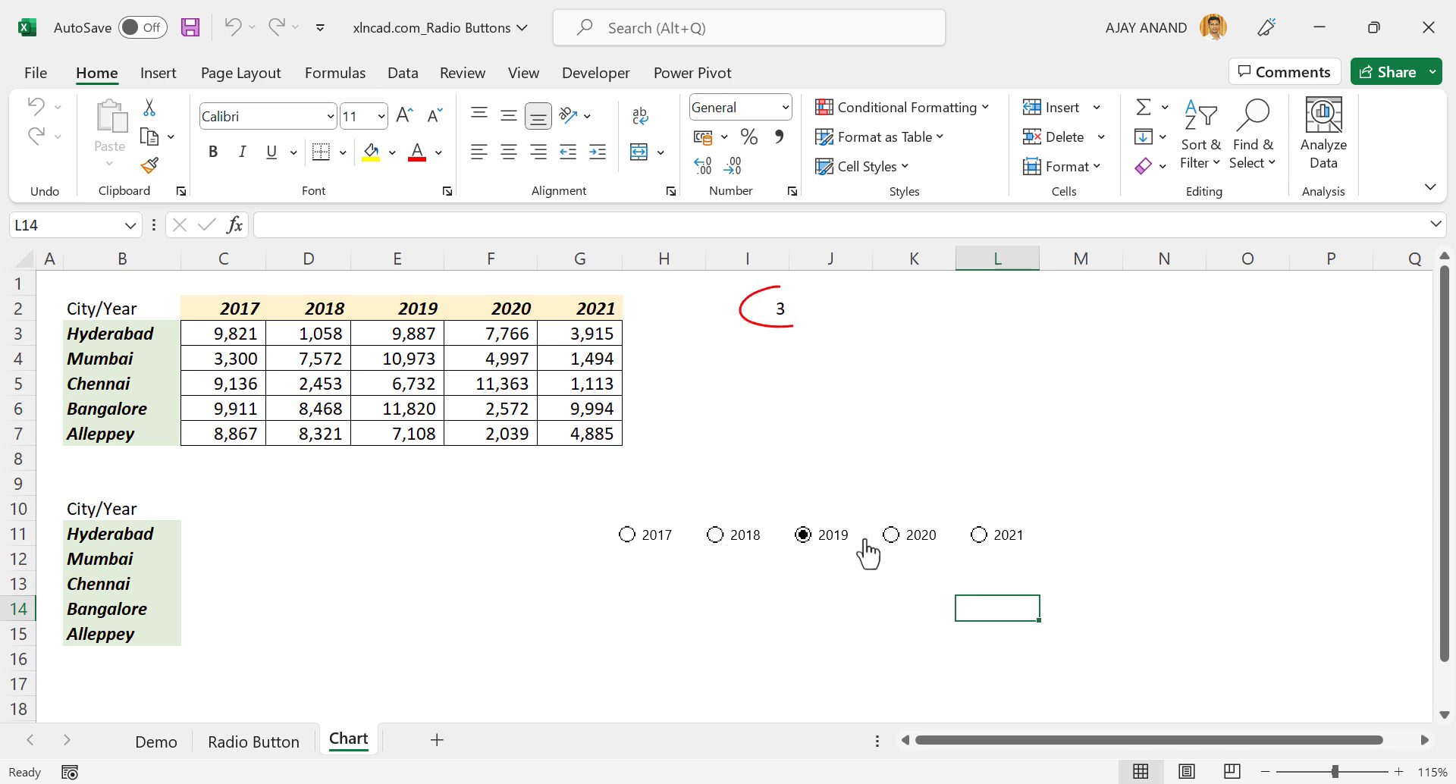
left_click(892, 536)
left_click(980, 535)
left_click(627, 537)
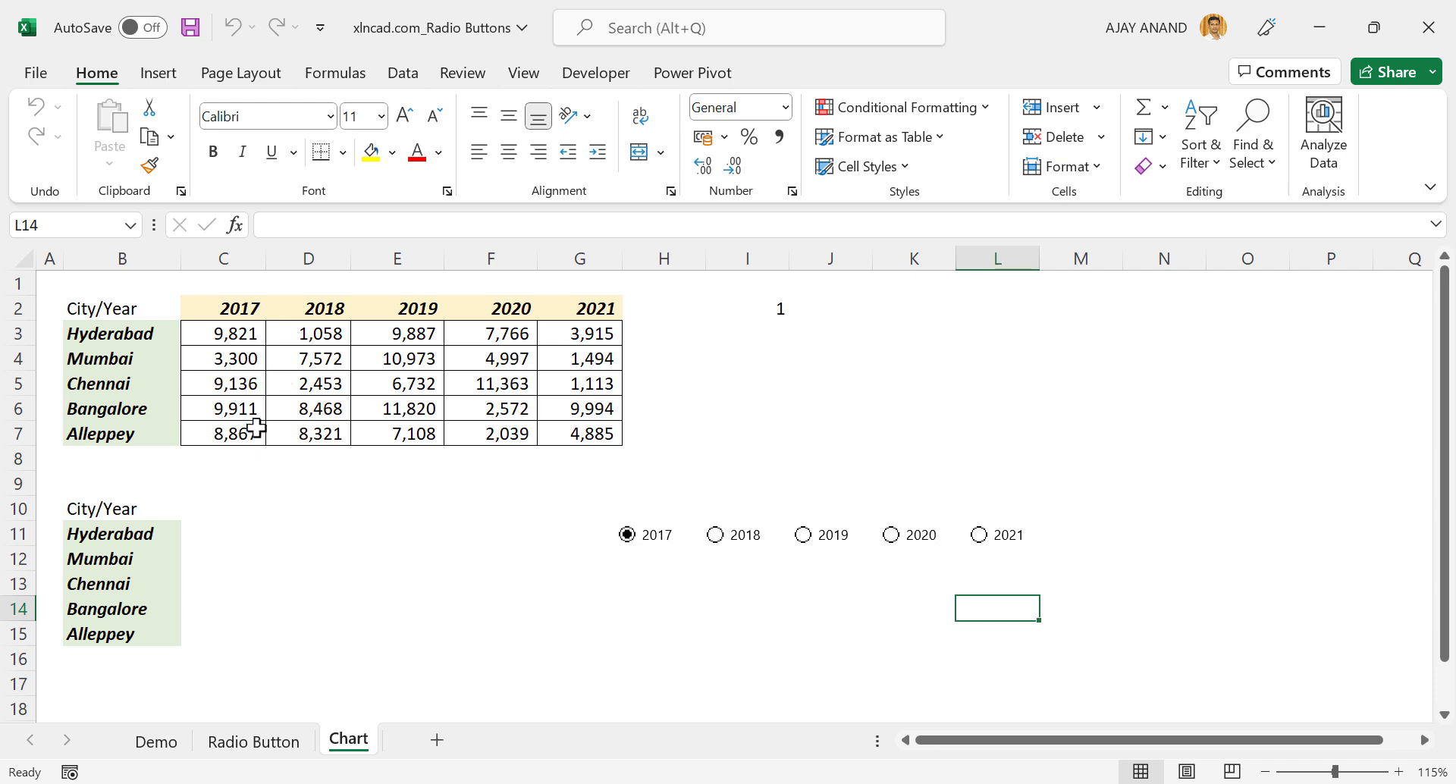
Step: Enter the formula =INDEX(C2:G2,,$I$2) in cell C10 to return the selected year
left_click(223, 514)
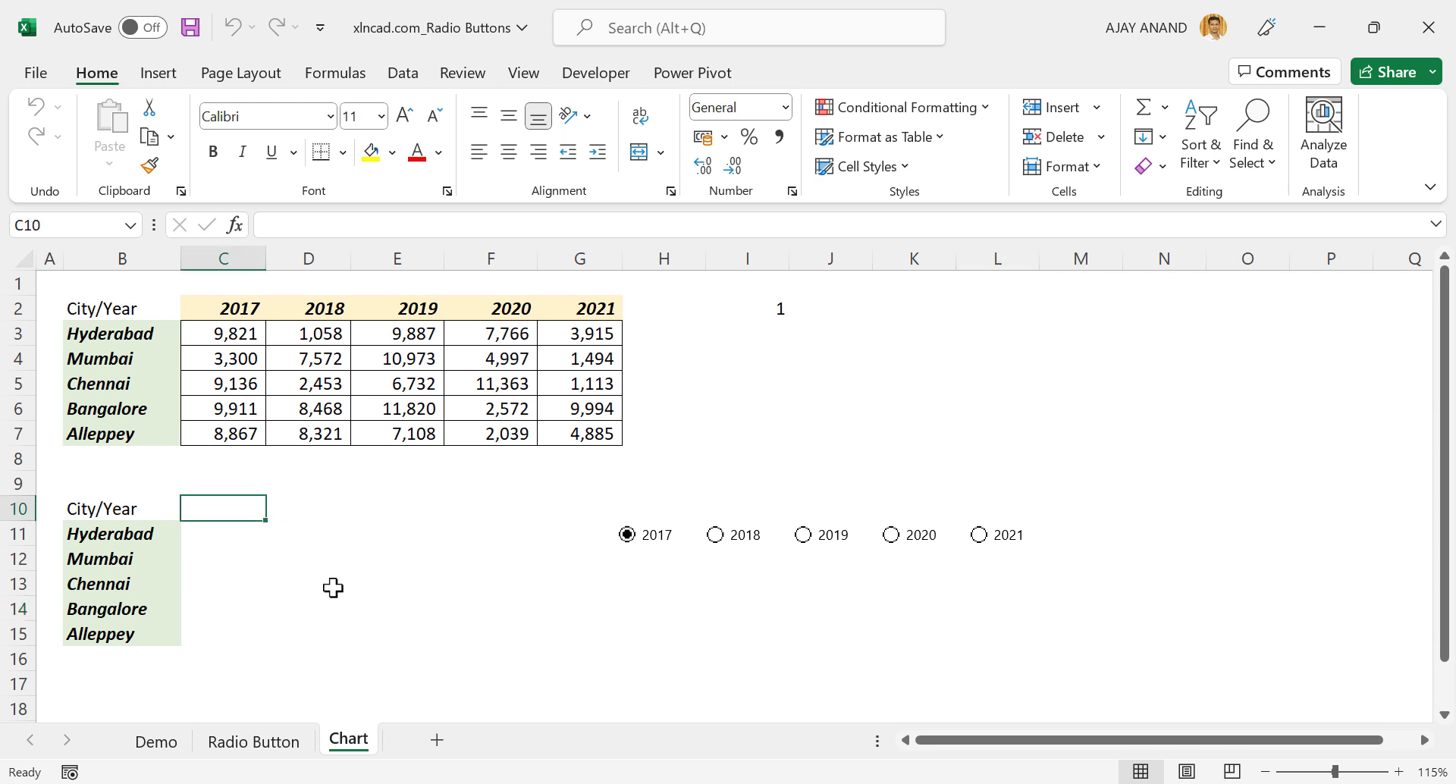
type("=IND")
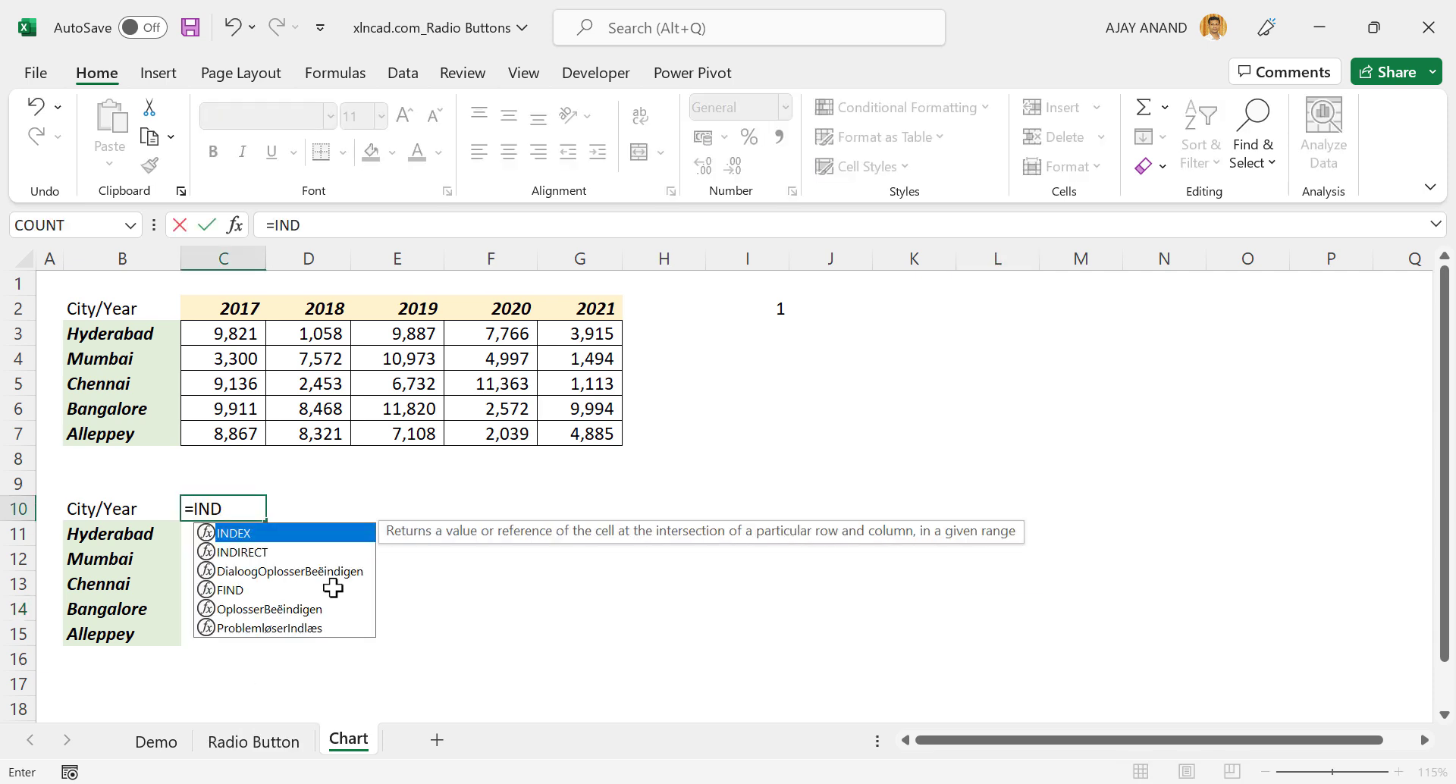
type("EX(")
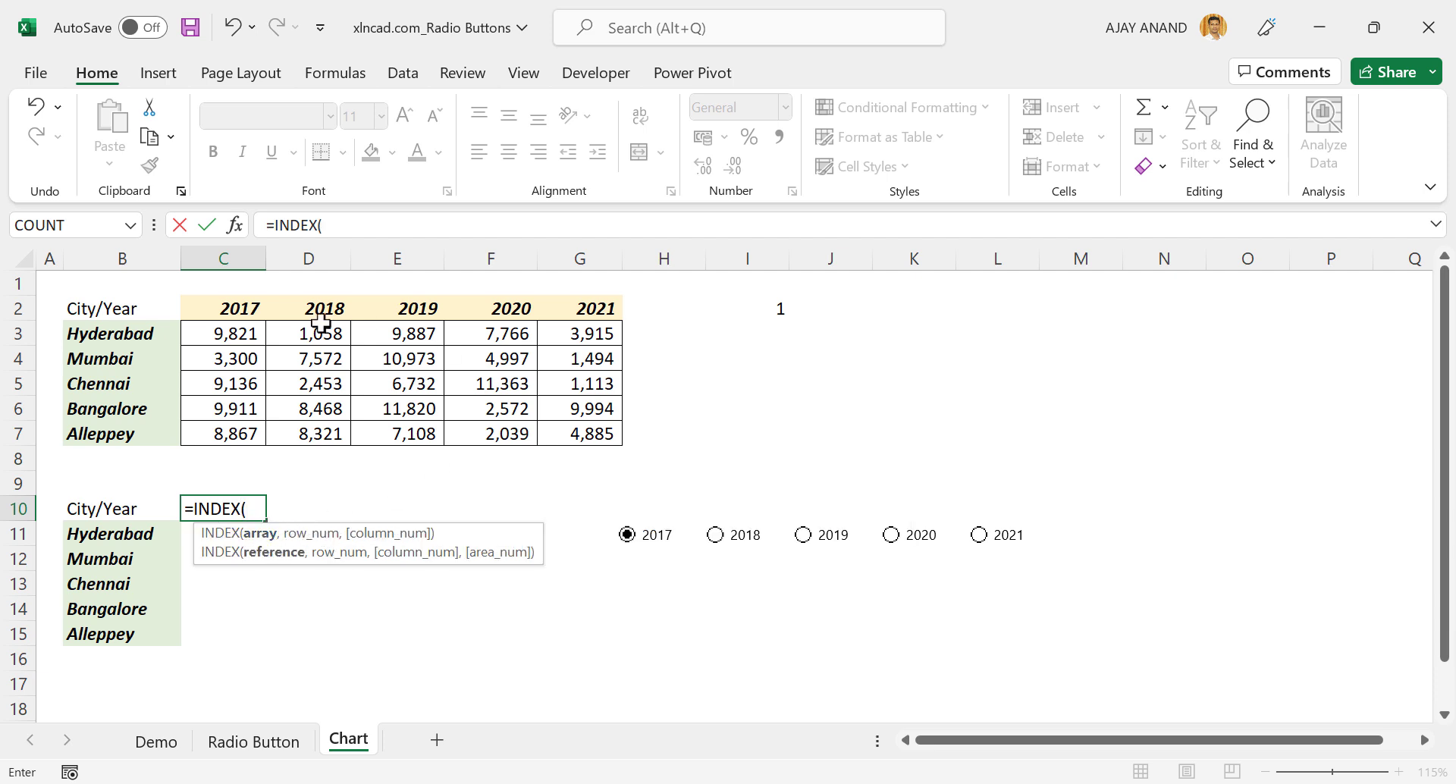
left_click_drag(216, 307, 580, 306)
type(",")
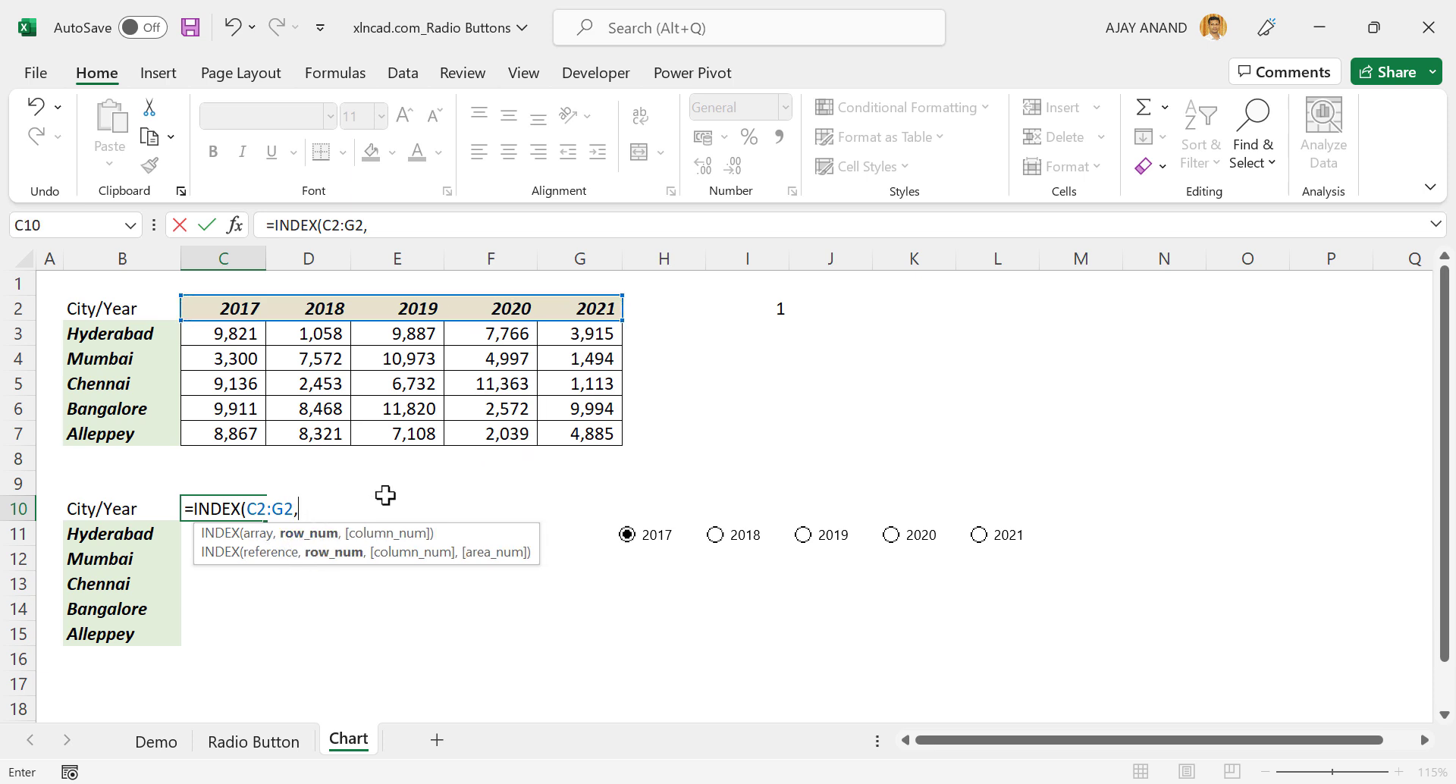
type(",")
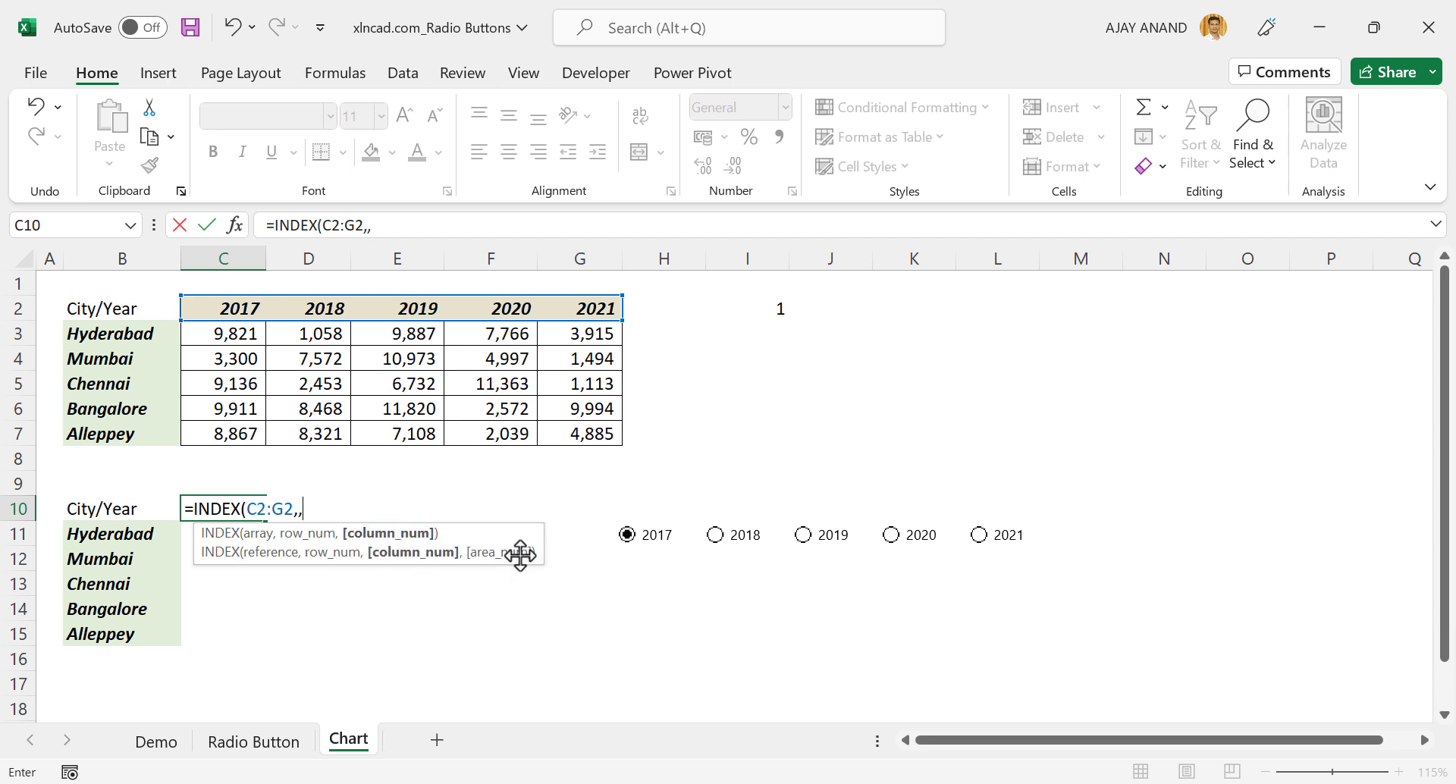
left_click(757, 309)
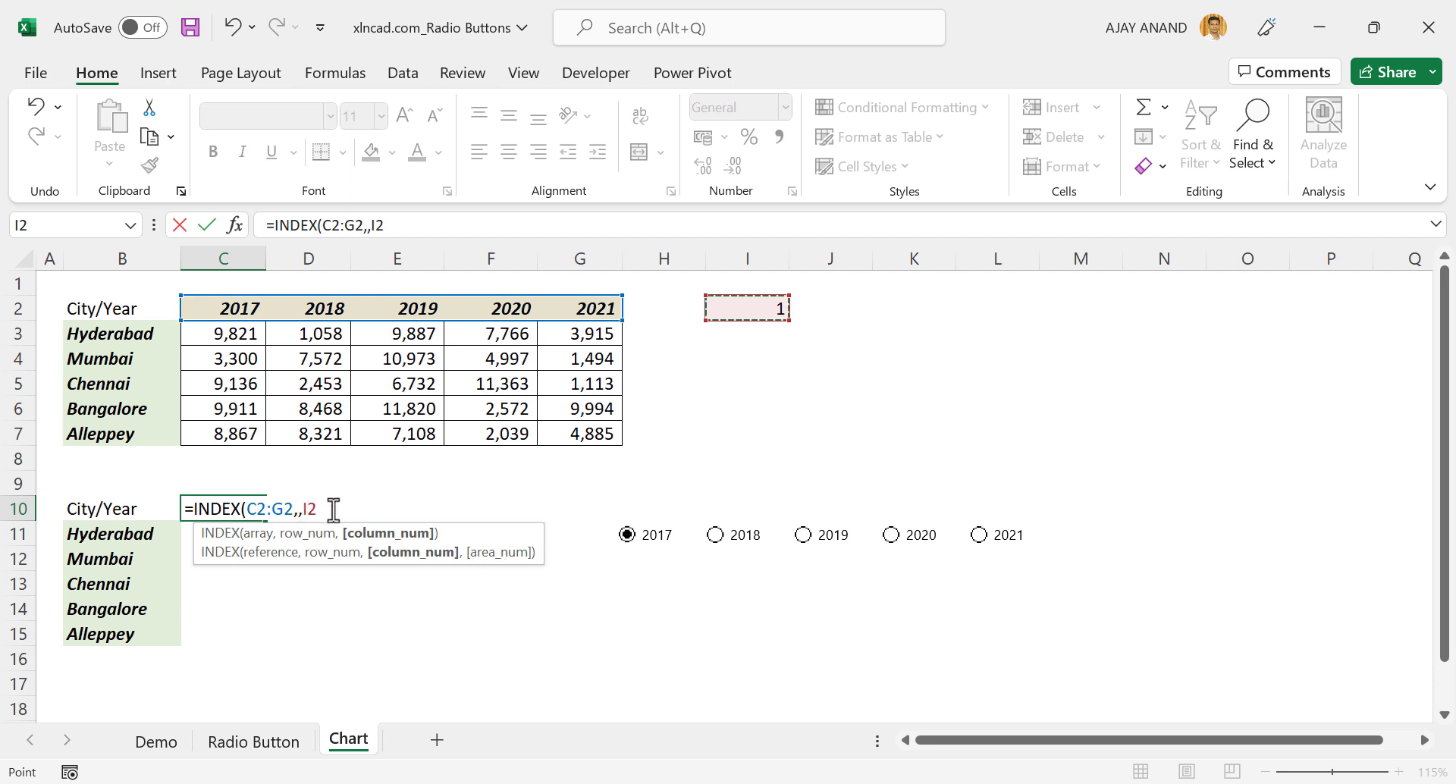
key("F4")
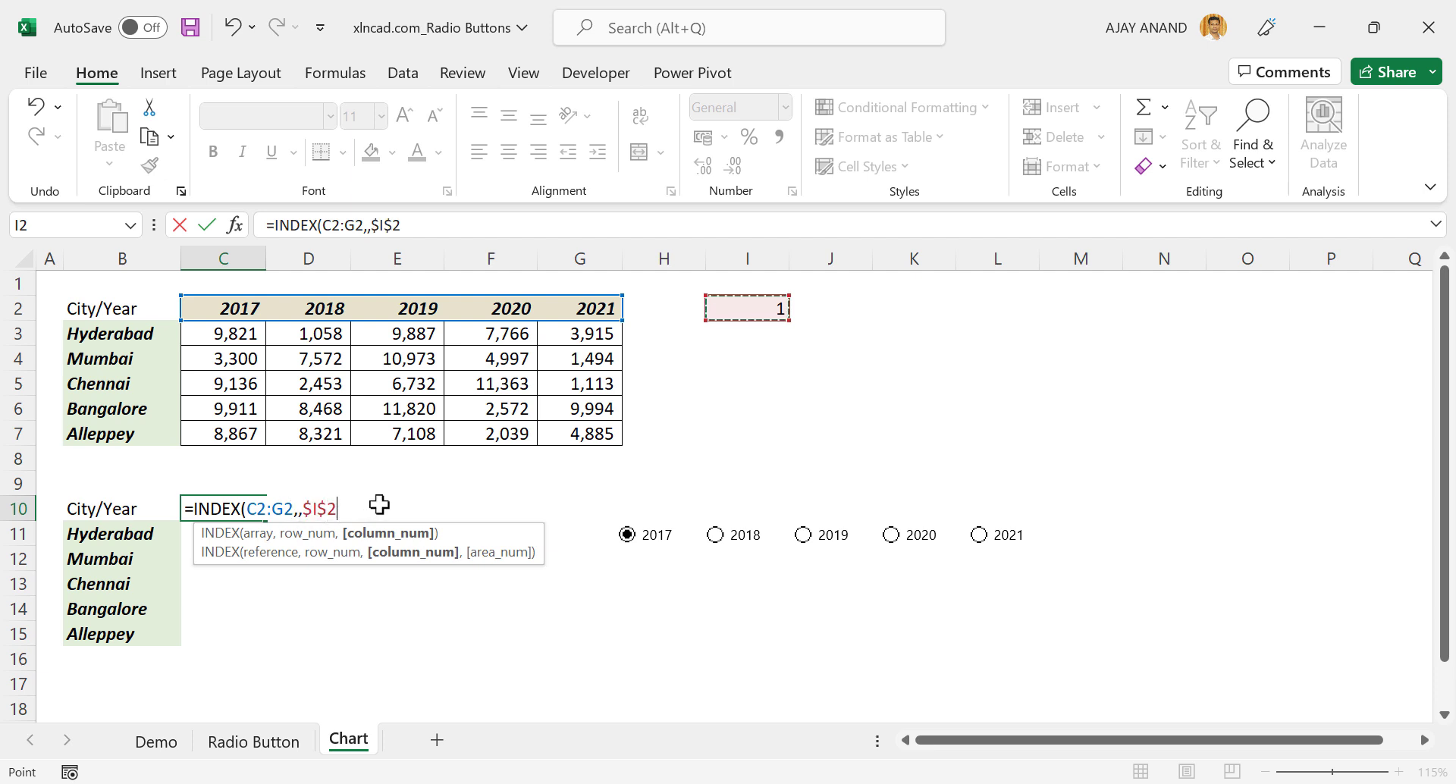
type(")")
key("Return")
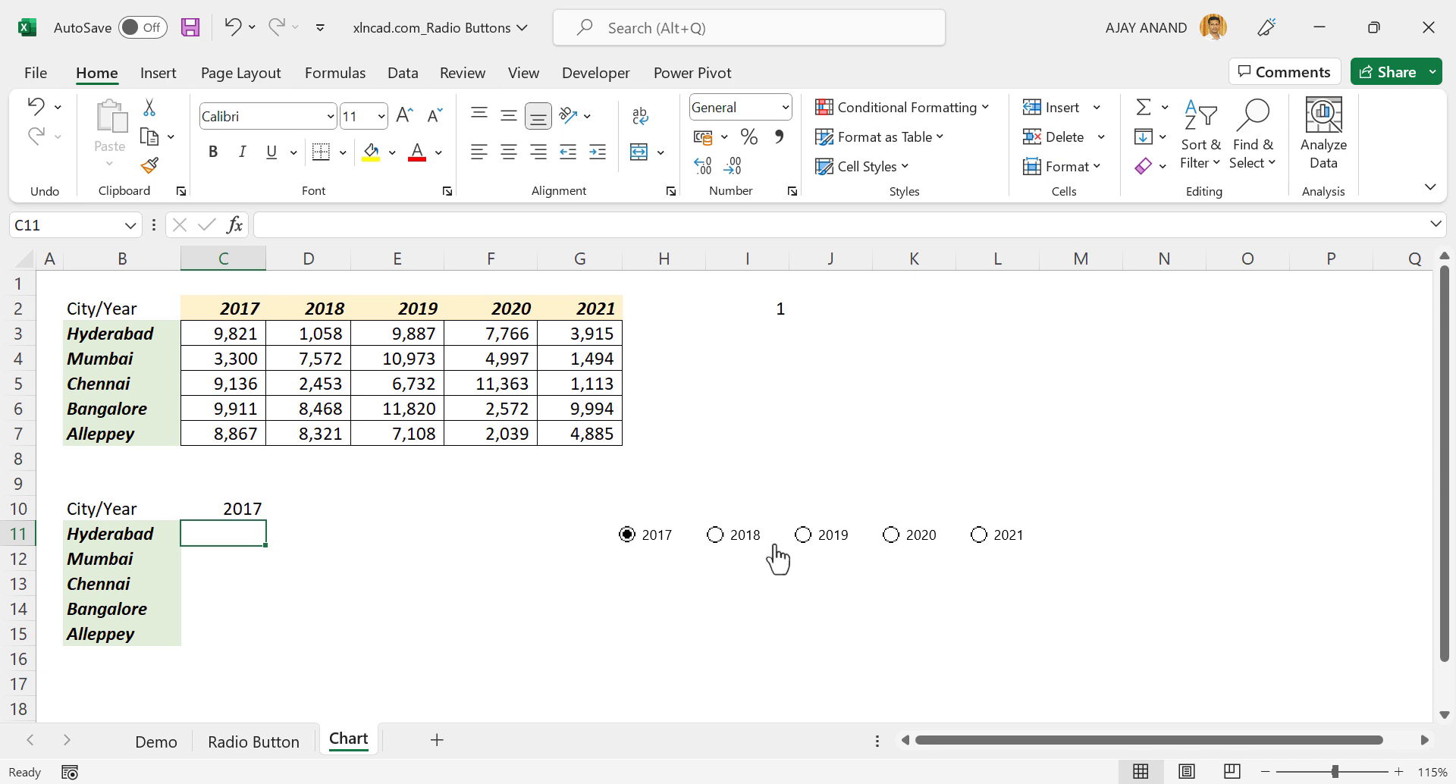
Step: Choose the 2019 option and fill the C10 formula down through C15
left_click(804, 537)
left_click(258, 515)
left_click_drag(269, 523, 266, 643)
left_click(424, 552)
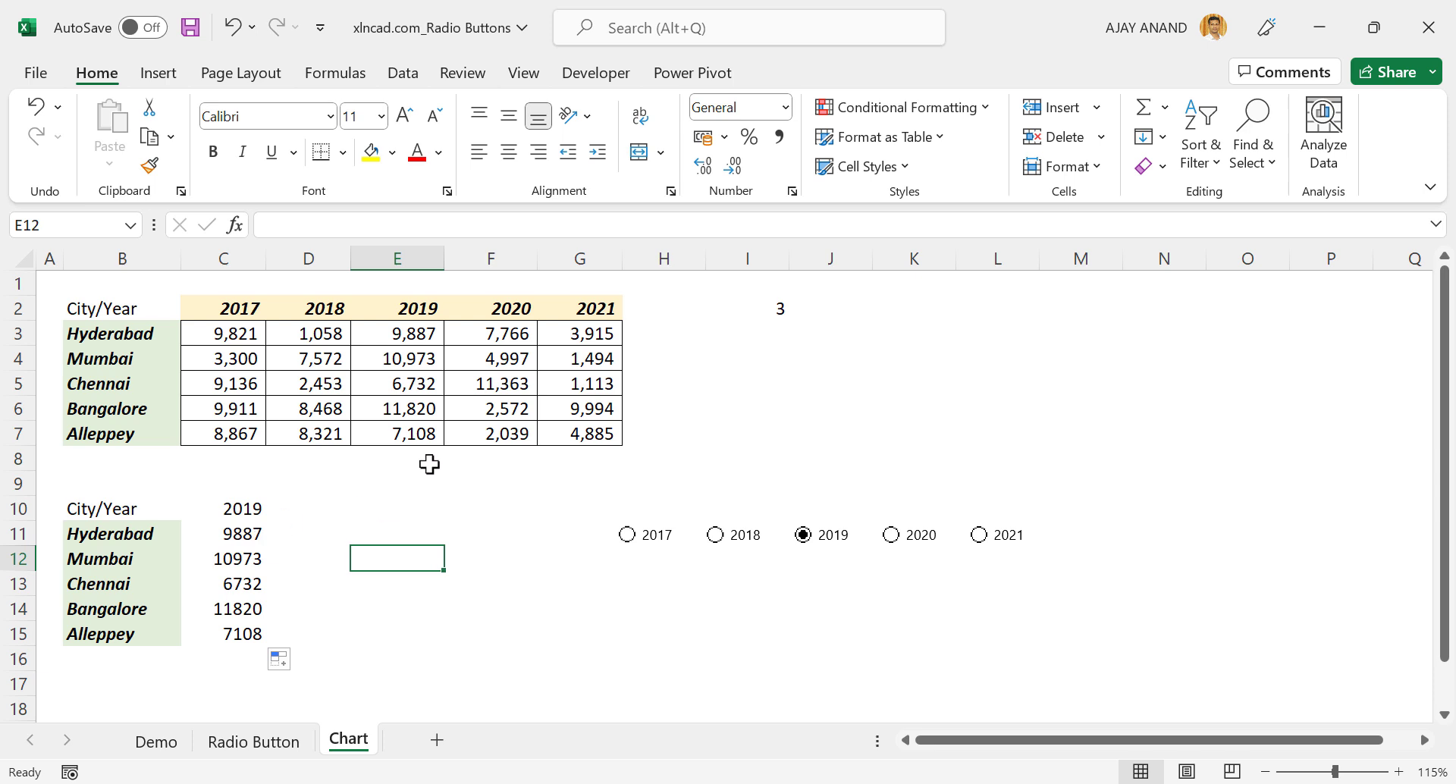
Step: Format C11:C15 with thousands separators and no decimals, and check the formulas with the 2021 option
left_click_drag(233, 536, 235, 634)
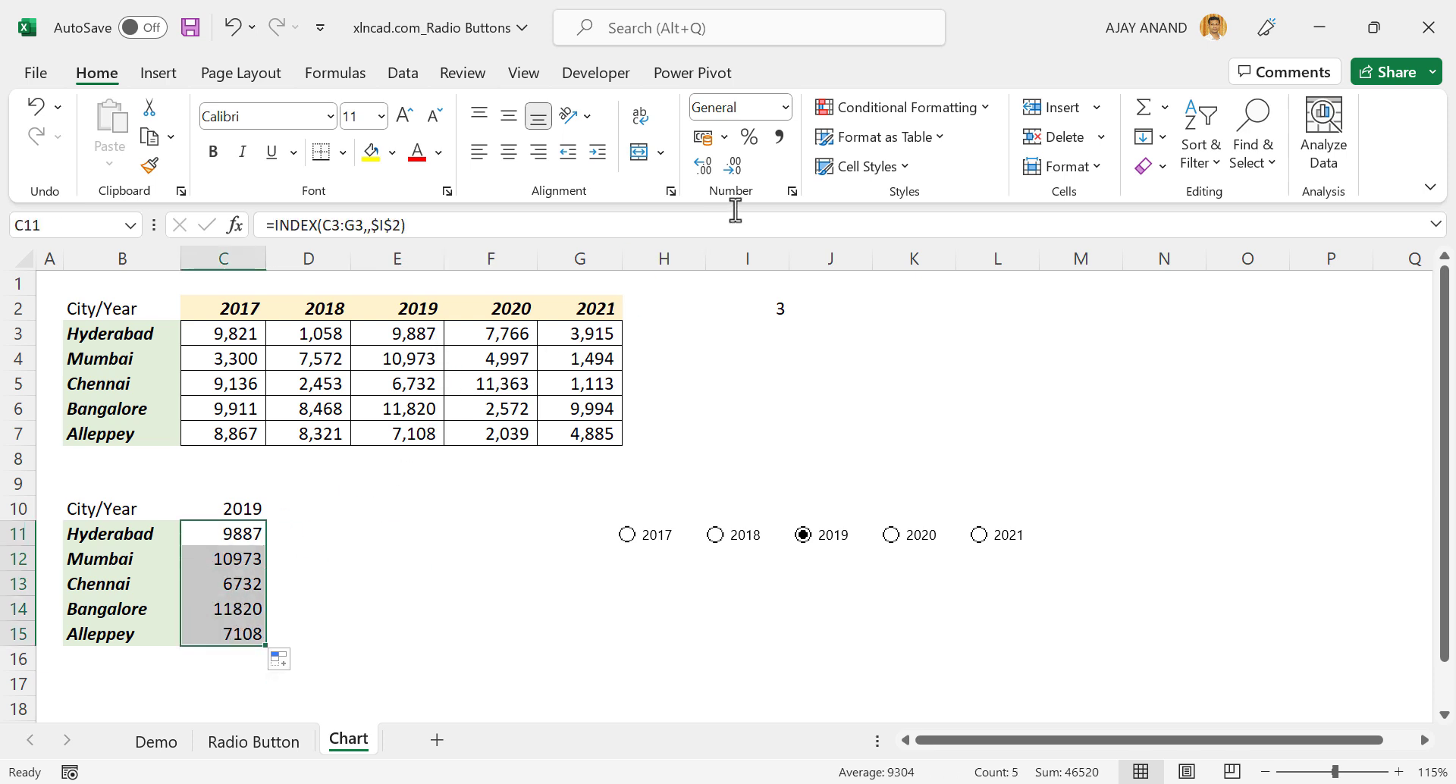
left_click(779, 138)
left_click(734, 165)
left_click(734, 165)
left_click(394, 609)
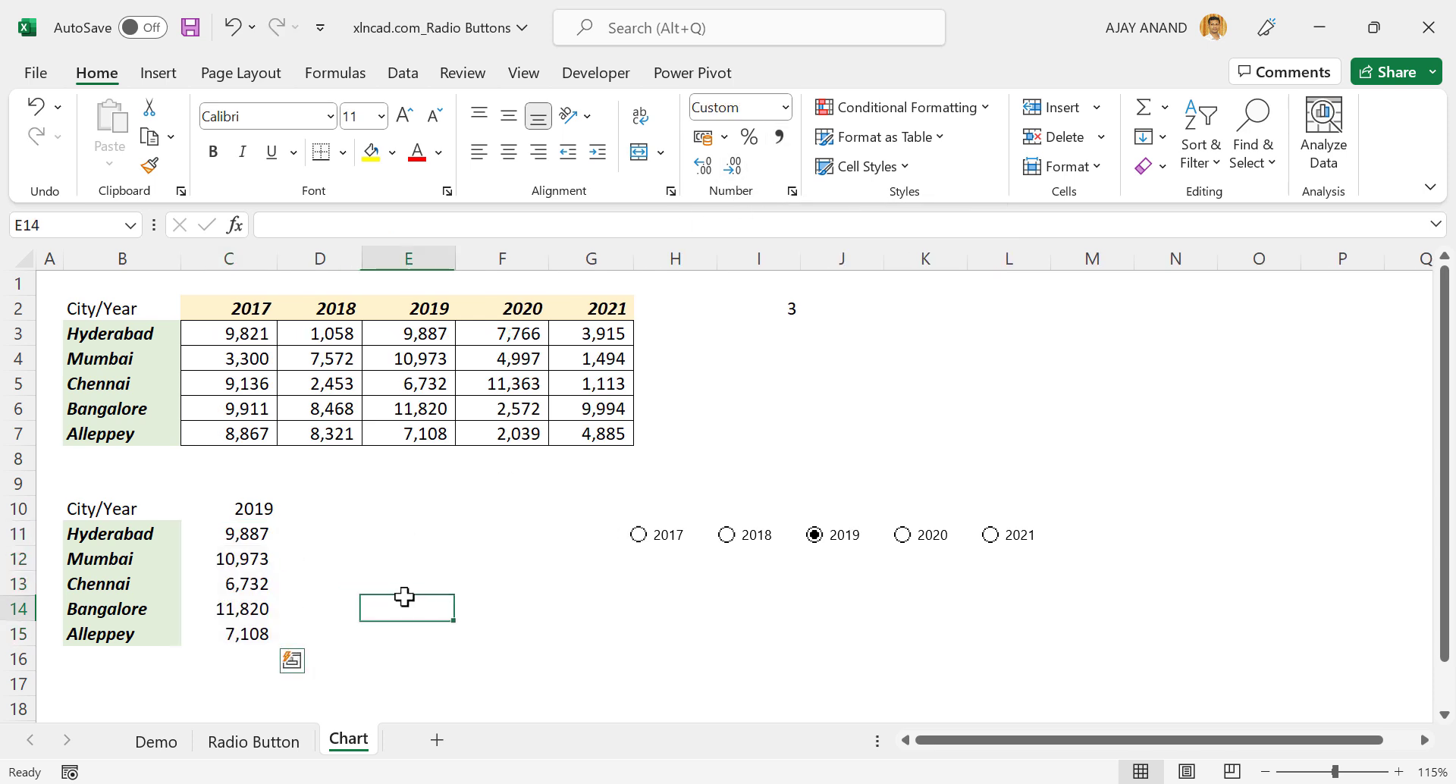
left_click(990, 536)
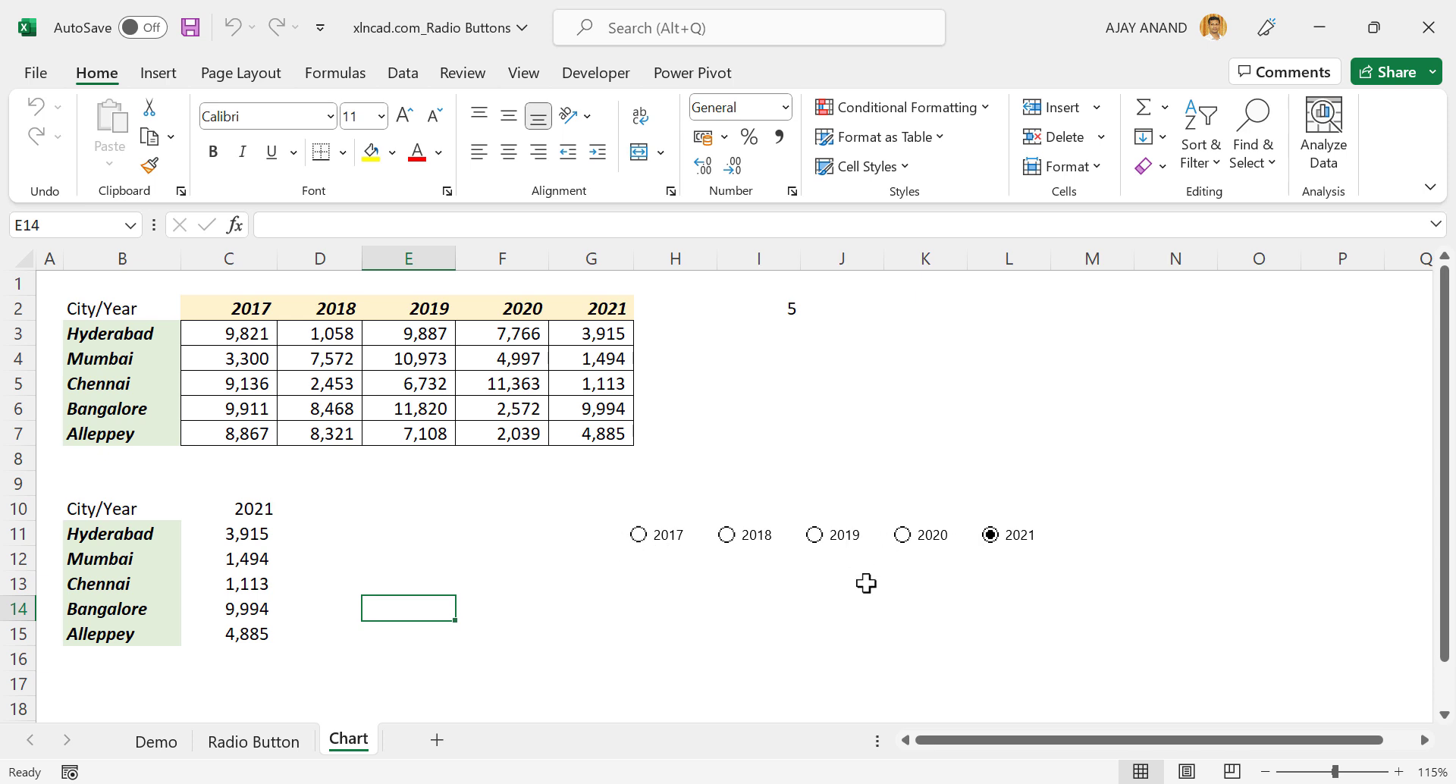
Step: Group the five year option buttons and move the group down to around row 16, starting near column I
left_click(670, 535, "ctrl")
key("ctrl+a")
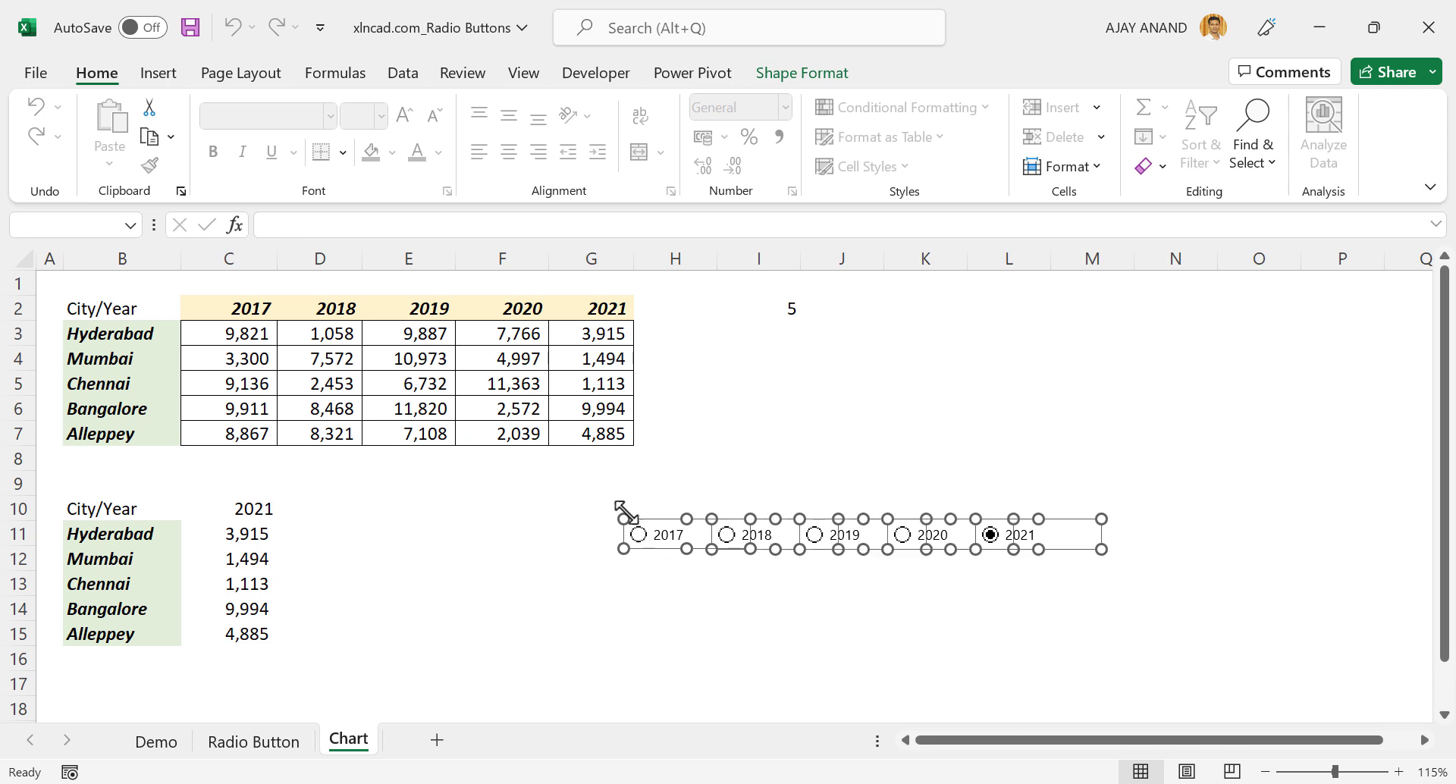
right_click(823, 547)
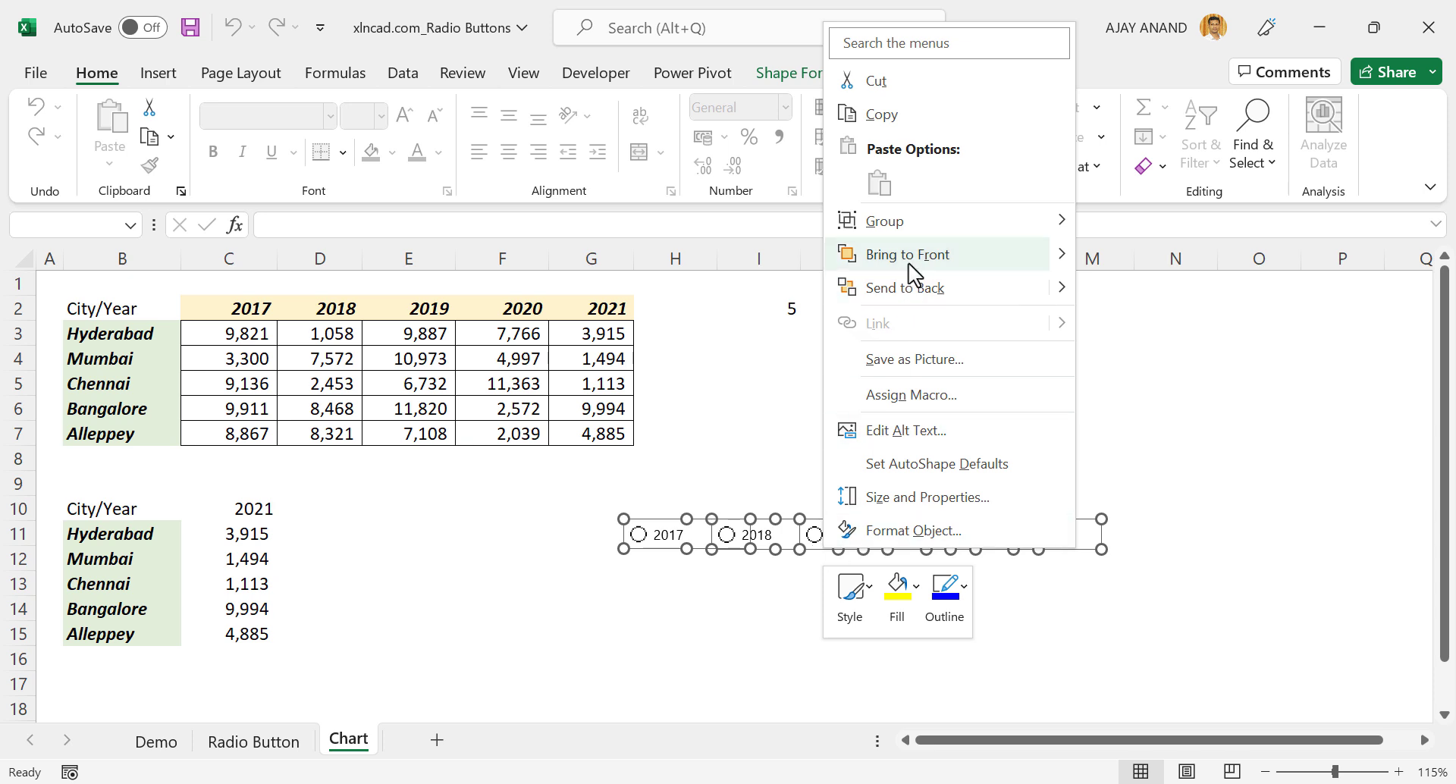
mouse_move(916, 223)
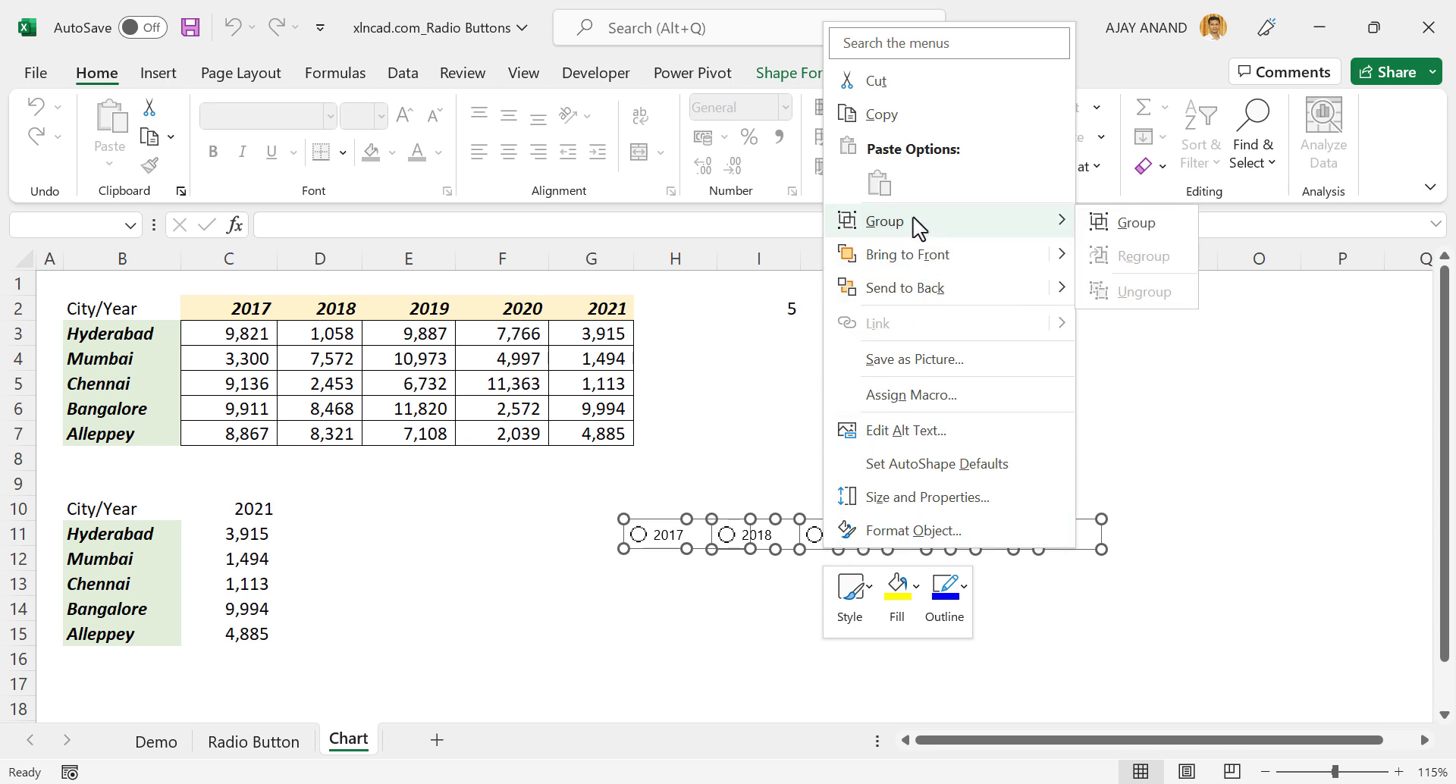
left_click(1137, 223)
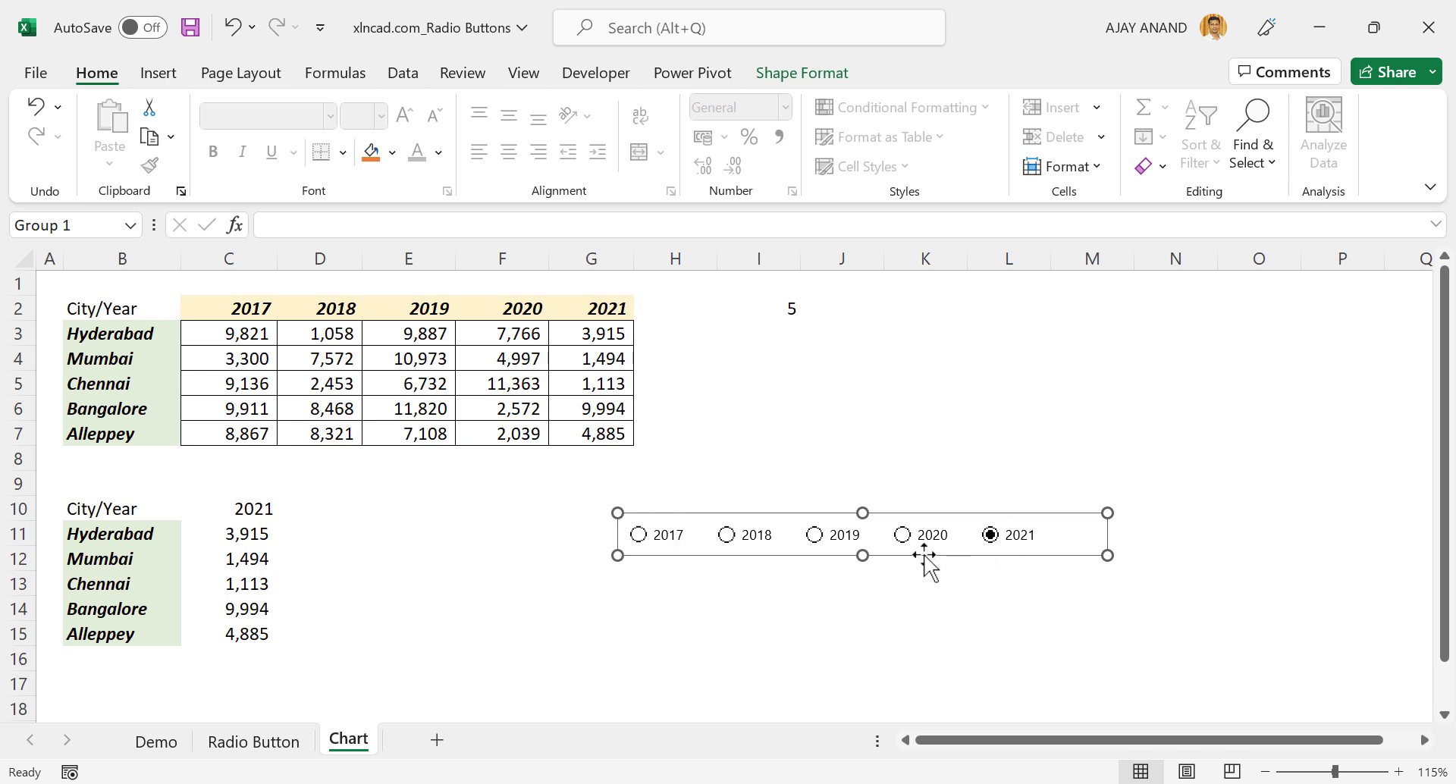
left_click_drag(924, 556, 1021, 667)
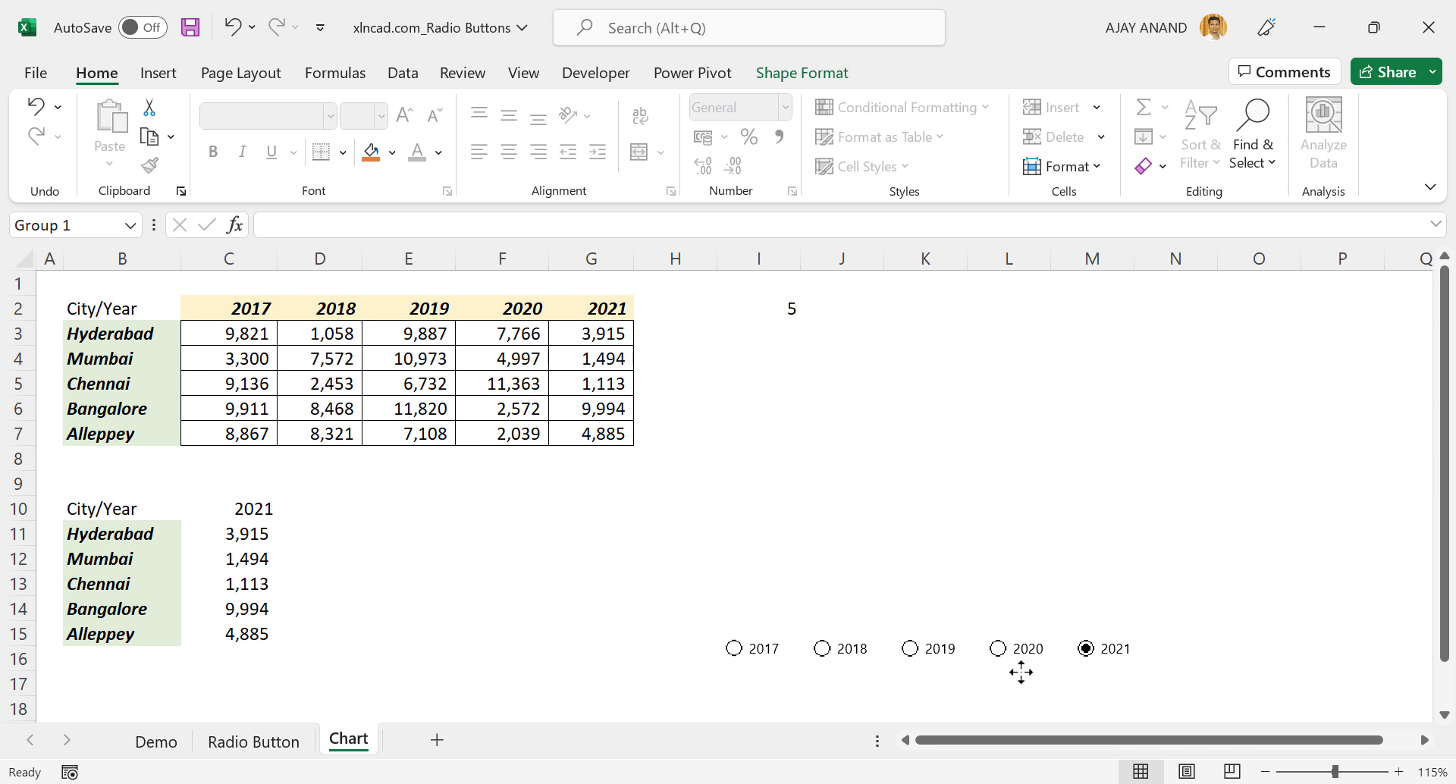
left_click(595, 579)
Step: Choose the 2018 option and insert a 2-D clustered column chart from B11:C15
left_click(822, 650)
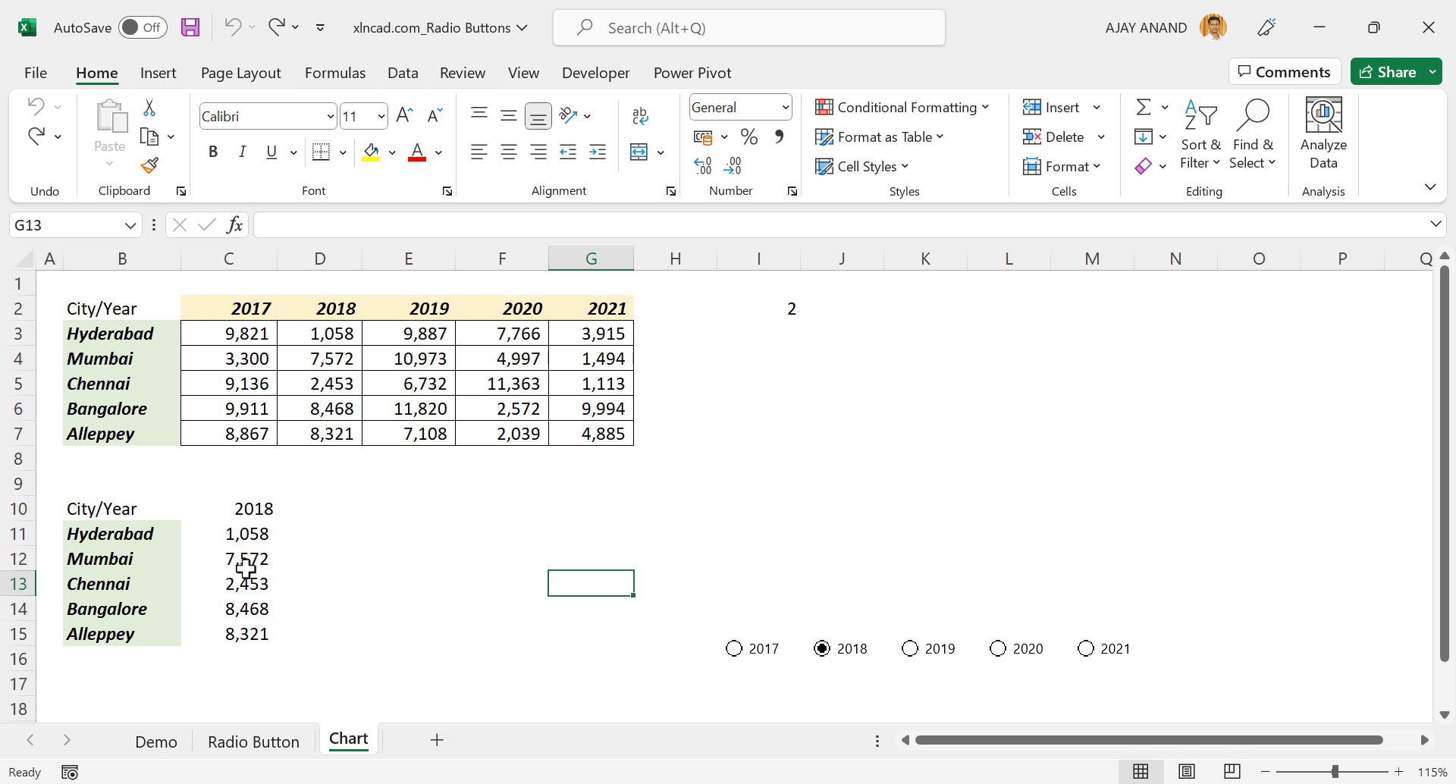
left_click_drag(143, 535, 232, 637)
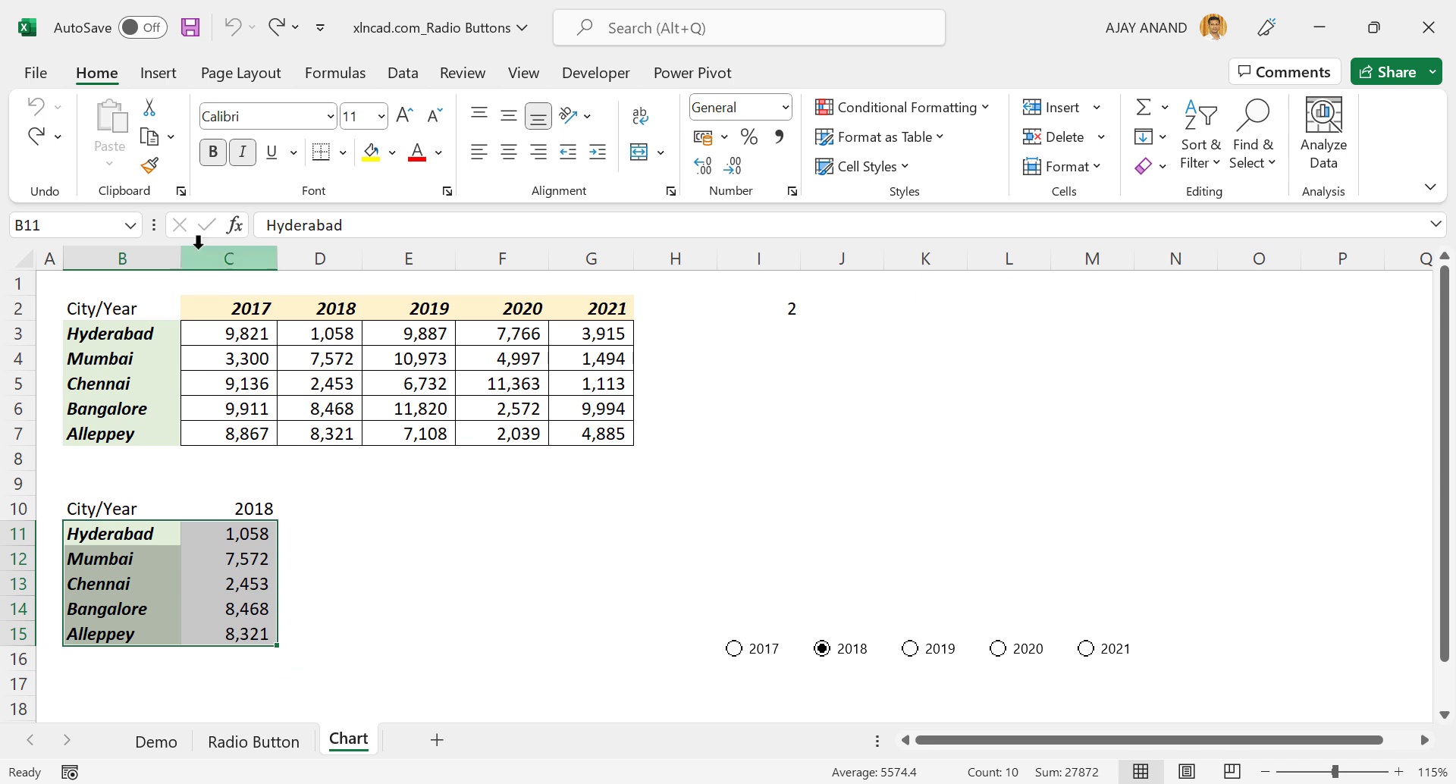
left_click(170, 75)
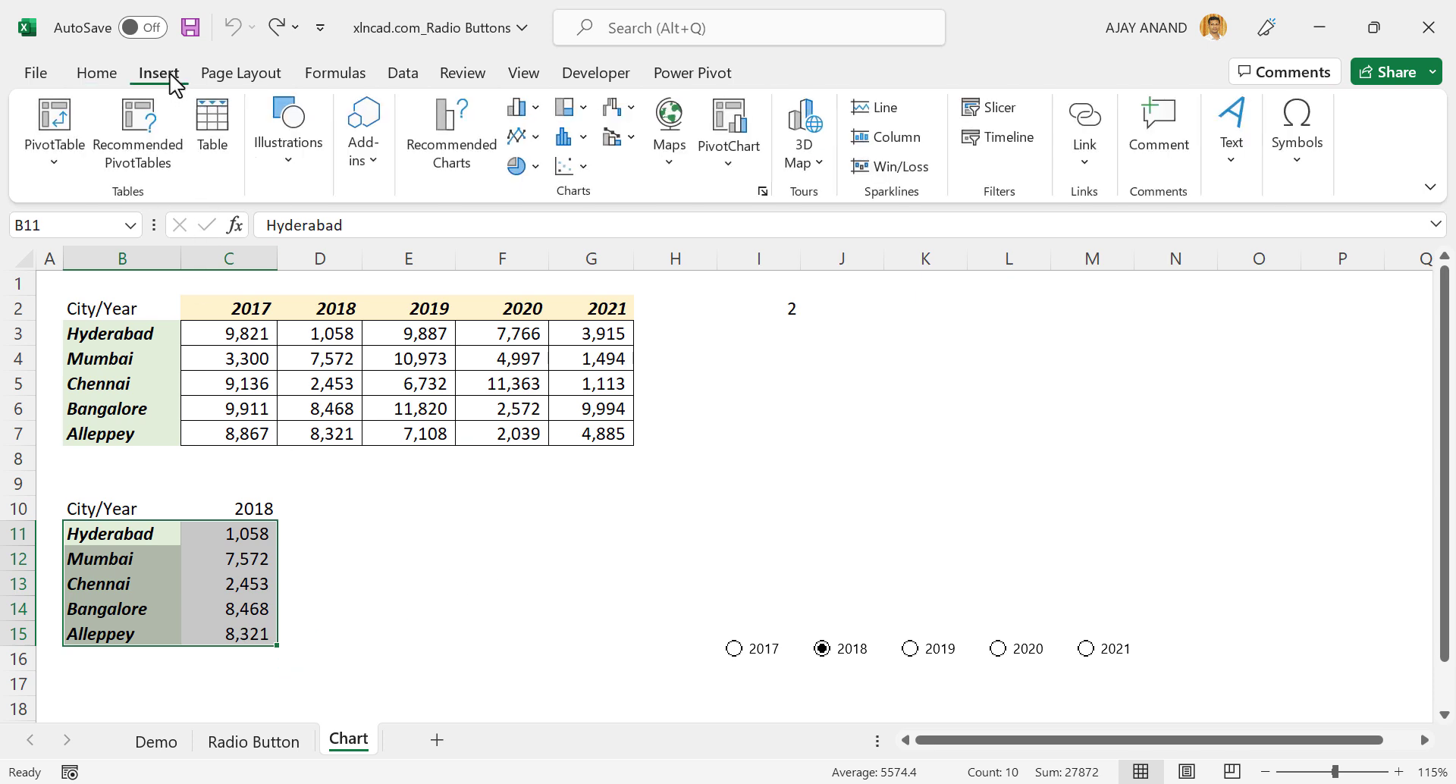
left_click(537, 109)
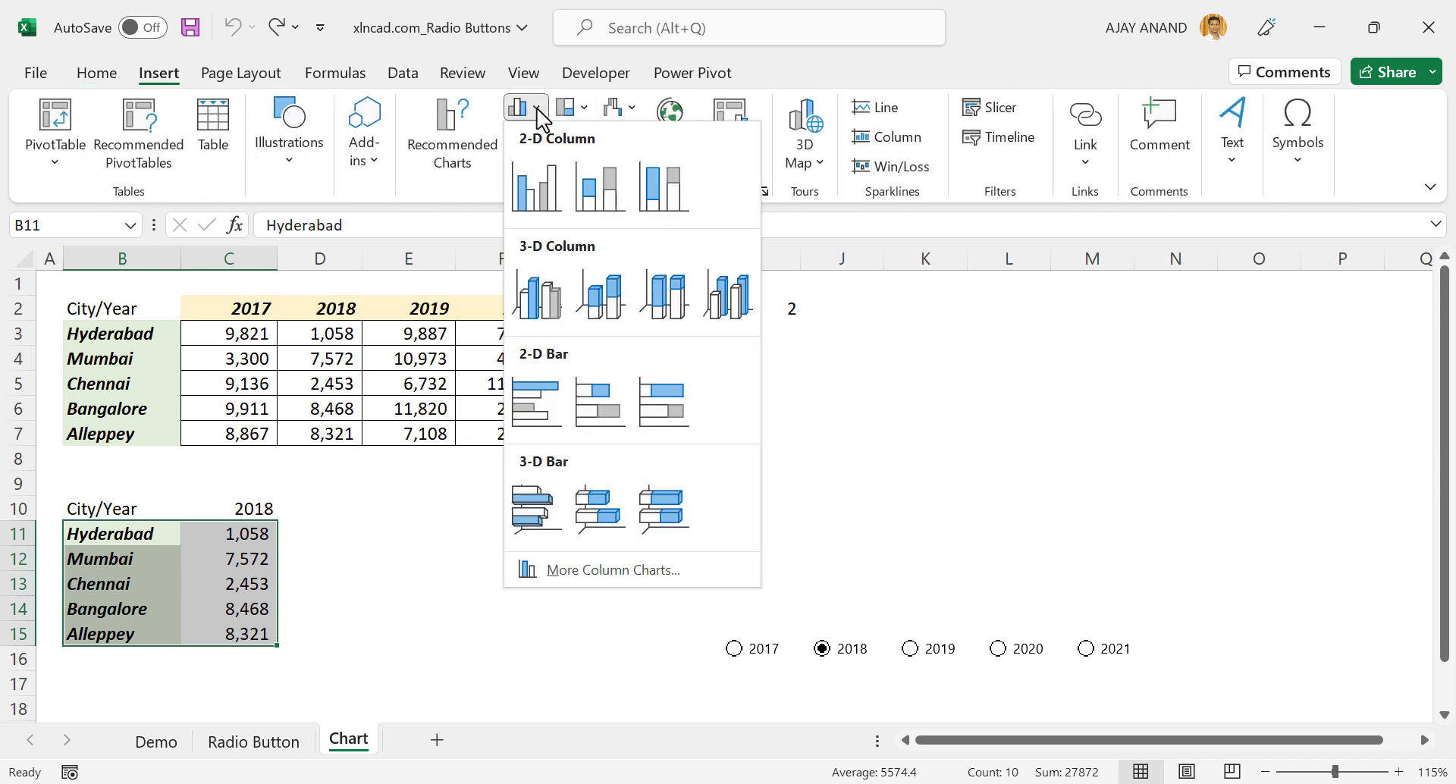
left_click(534, 189)
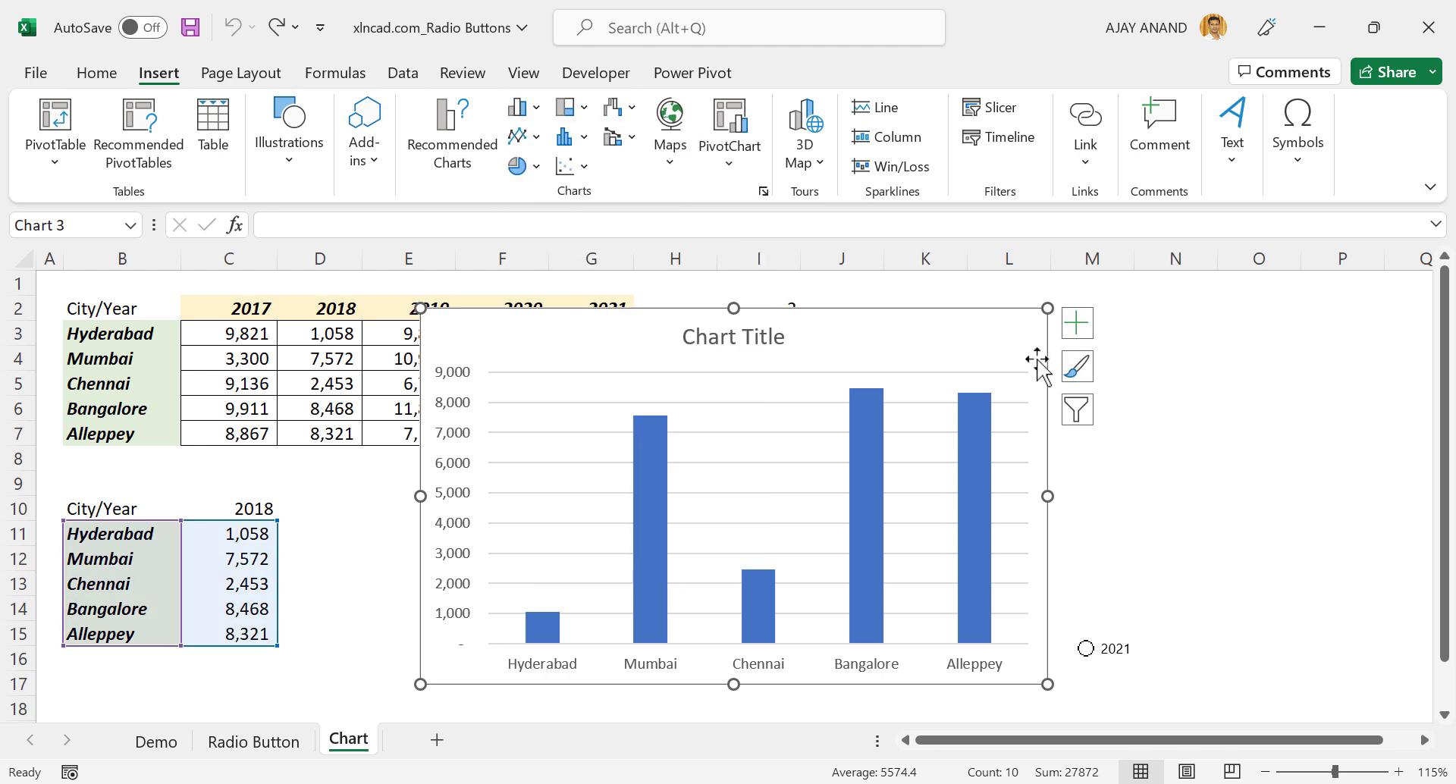
Step: Place and resize the chart over about columns H to O, just above the option buttons, and delete its gridlines
left_click_drag(1048, 310, 1143, 280)
left_click_drag(1219, 562, 1281, 618)
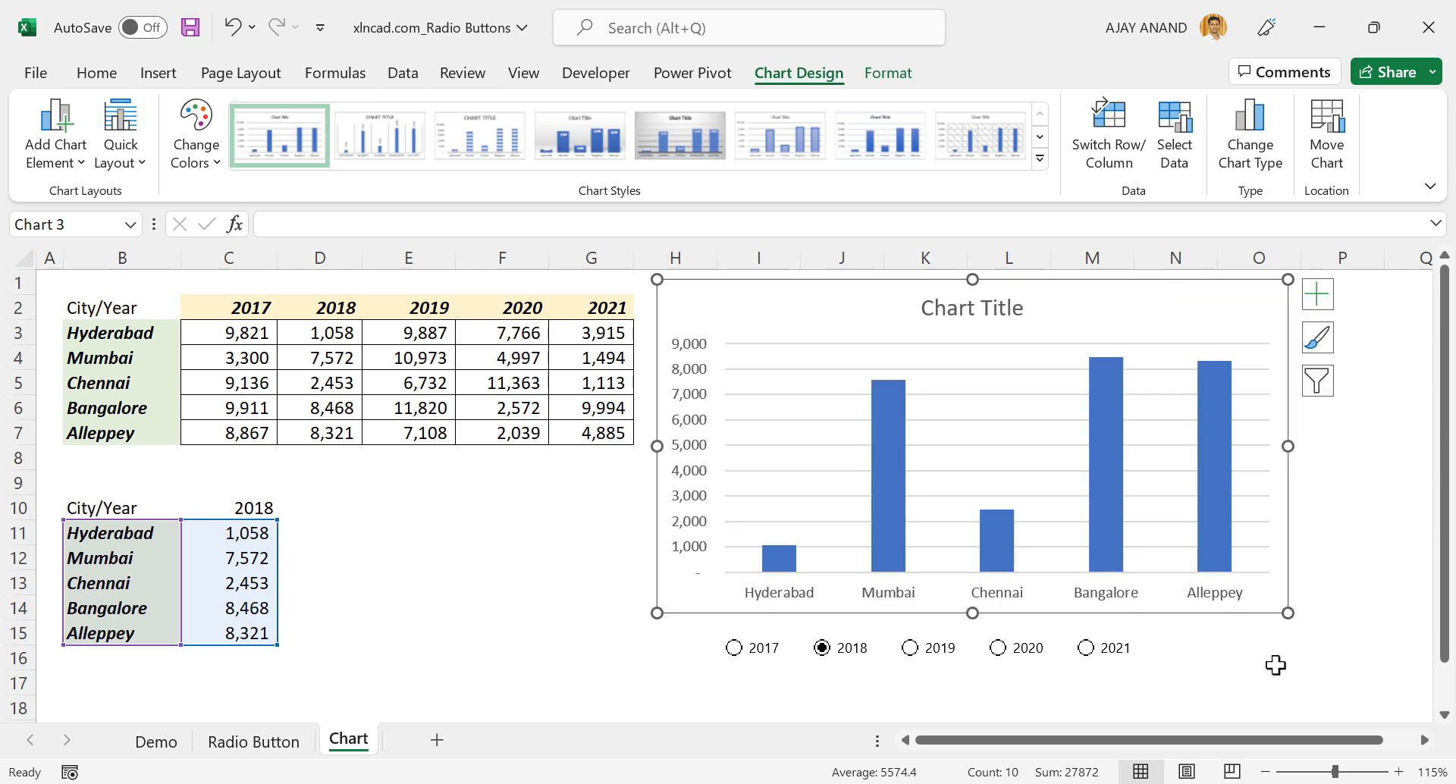
left_click(804, 404)
key("Delete")
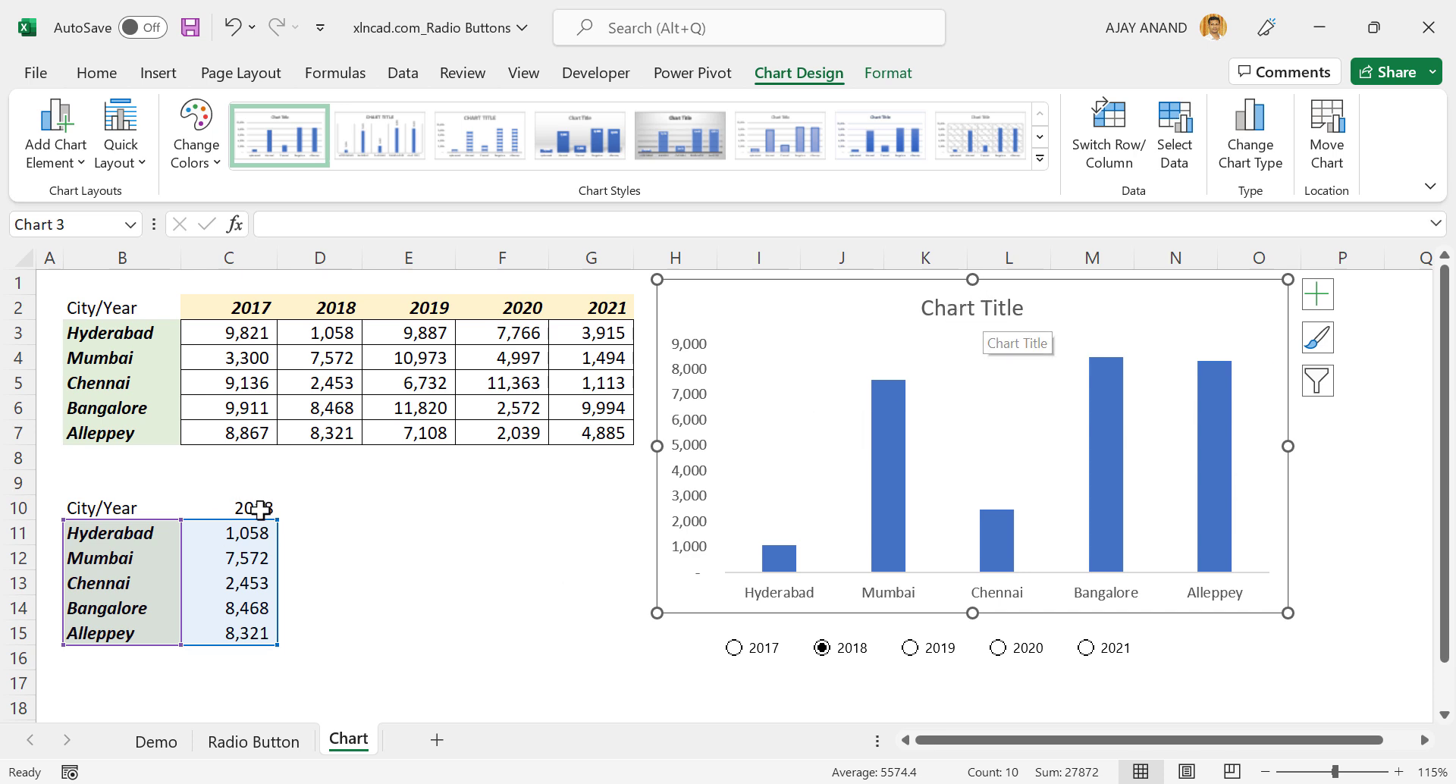
Step: Link the chart title to cell C10 with the formula =Chart!$C$10
left_click(958, 308)
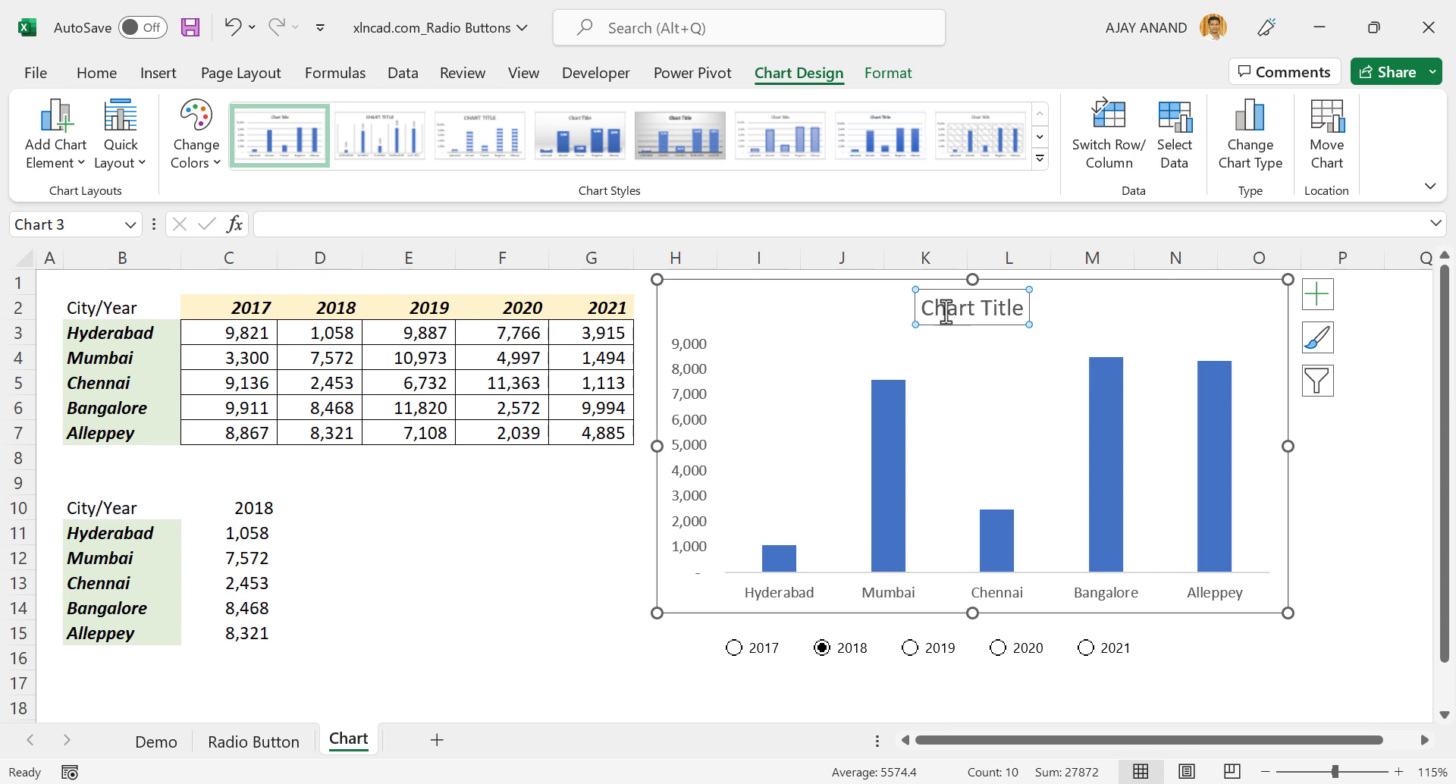
left_click(296, 225)
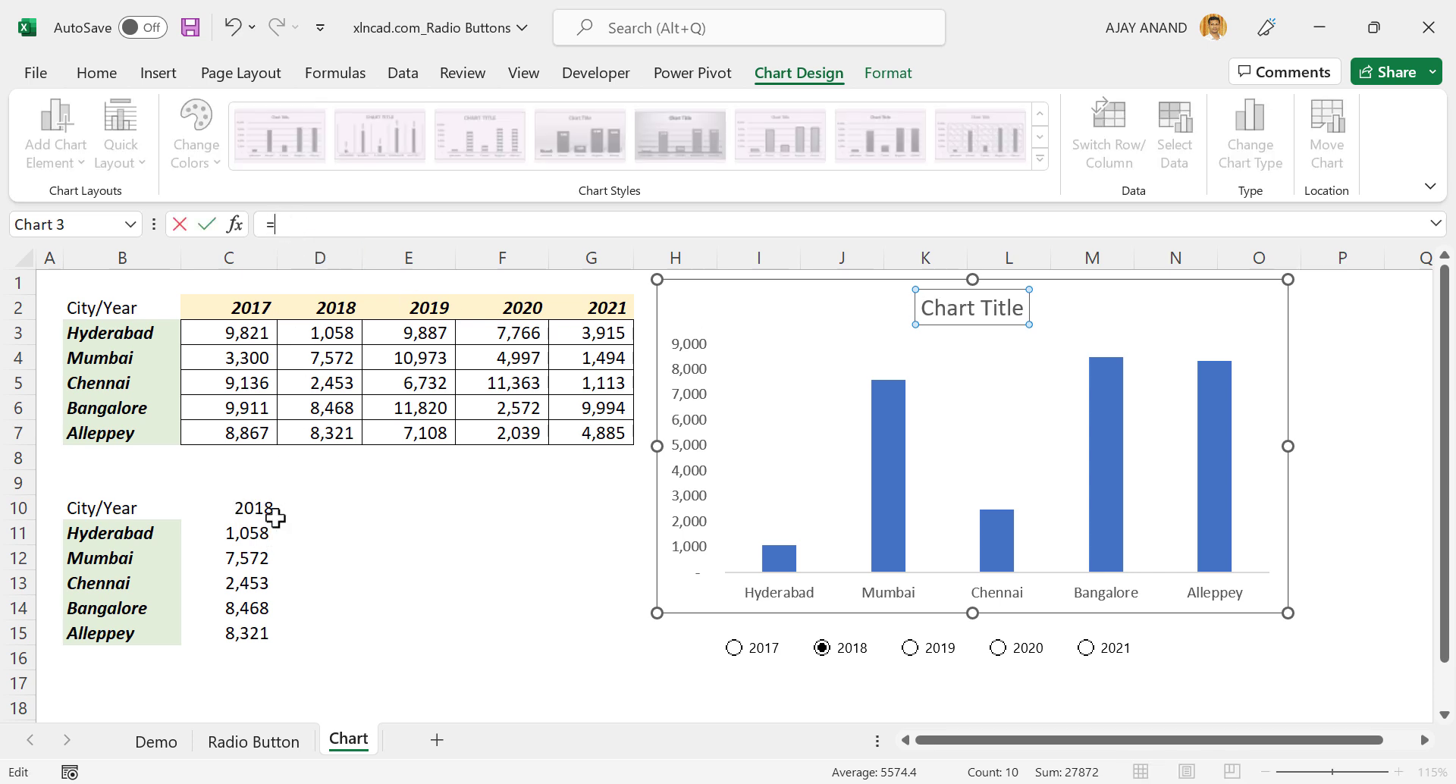
left_click(252, 508)
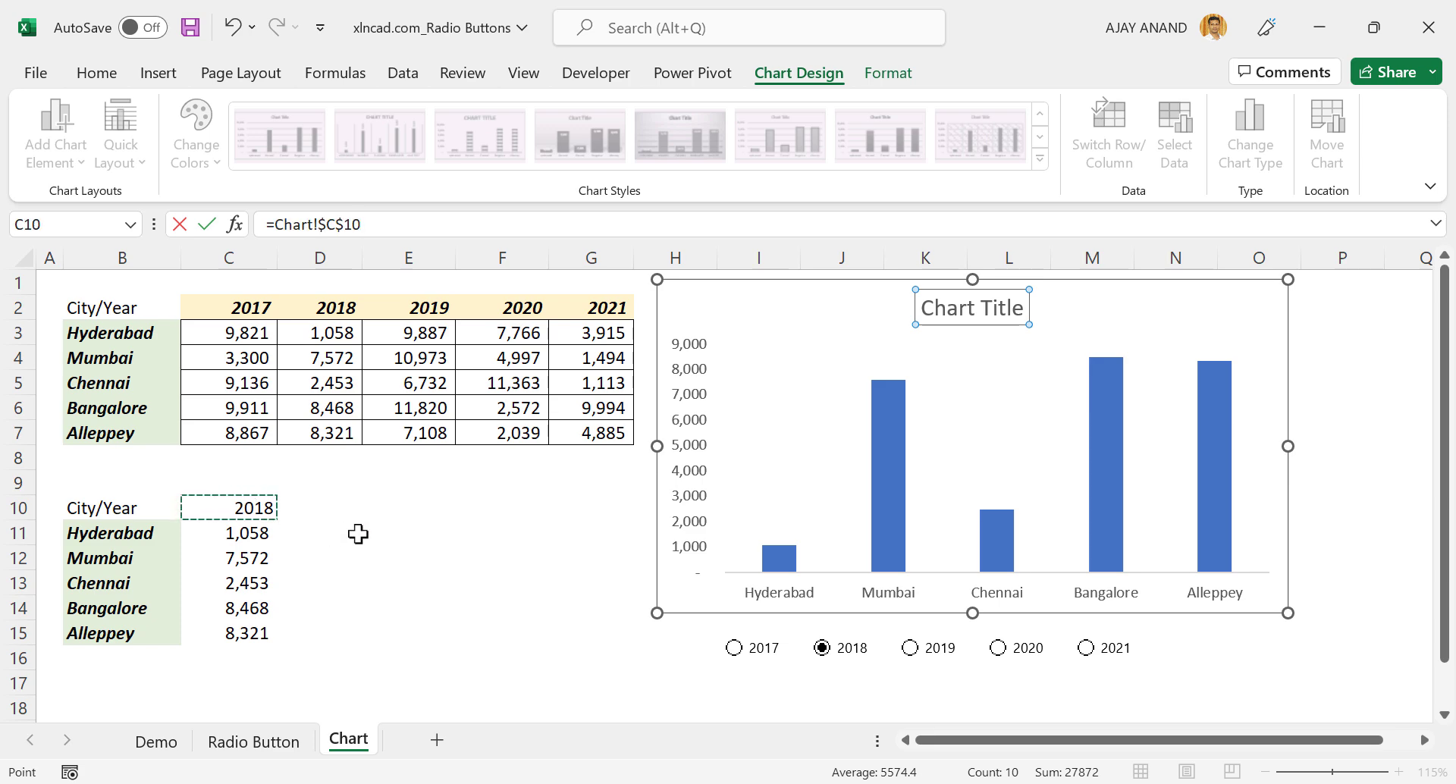
key("Return")
left_click(465, 597)
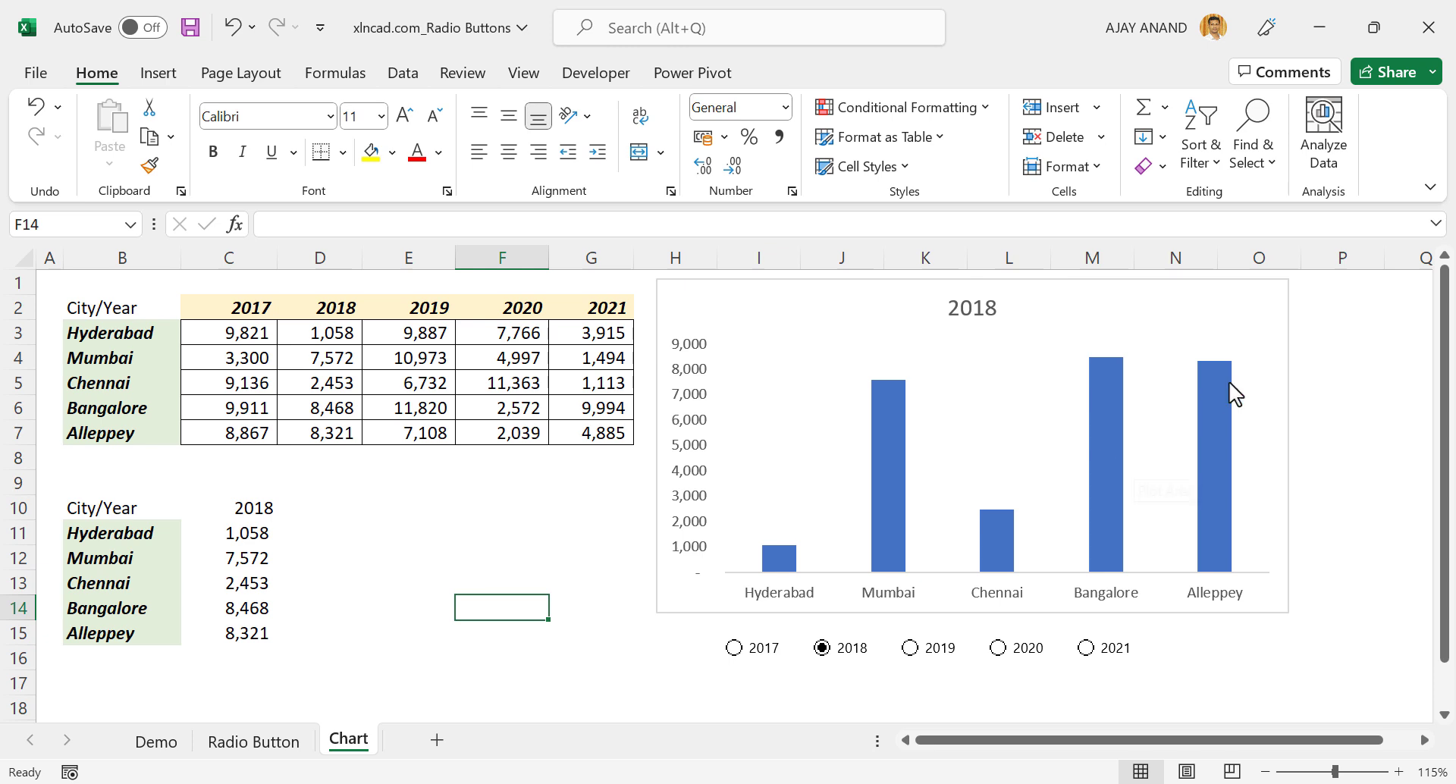
Step: Add data labels to the columns of the city chart
left_click(1286, 335)
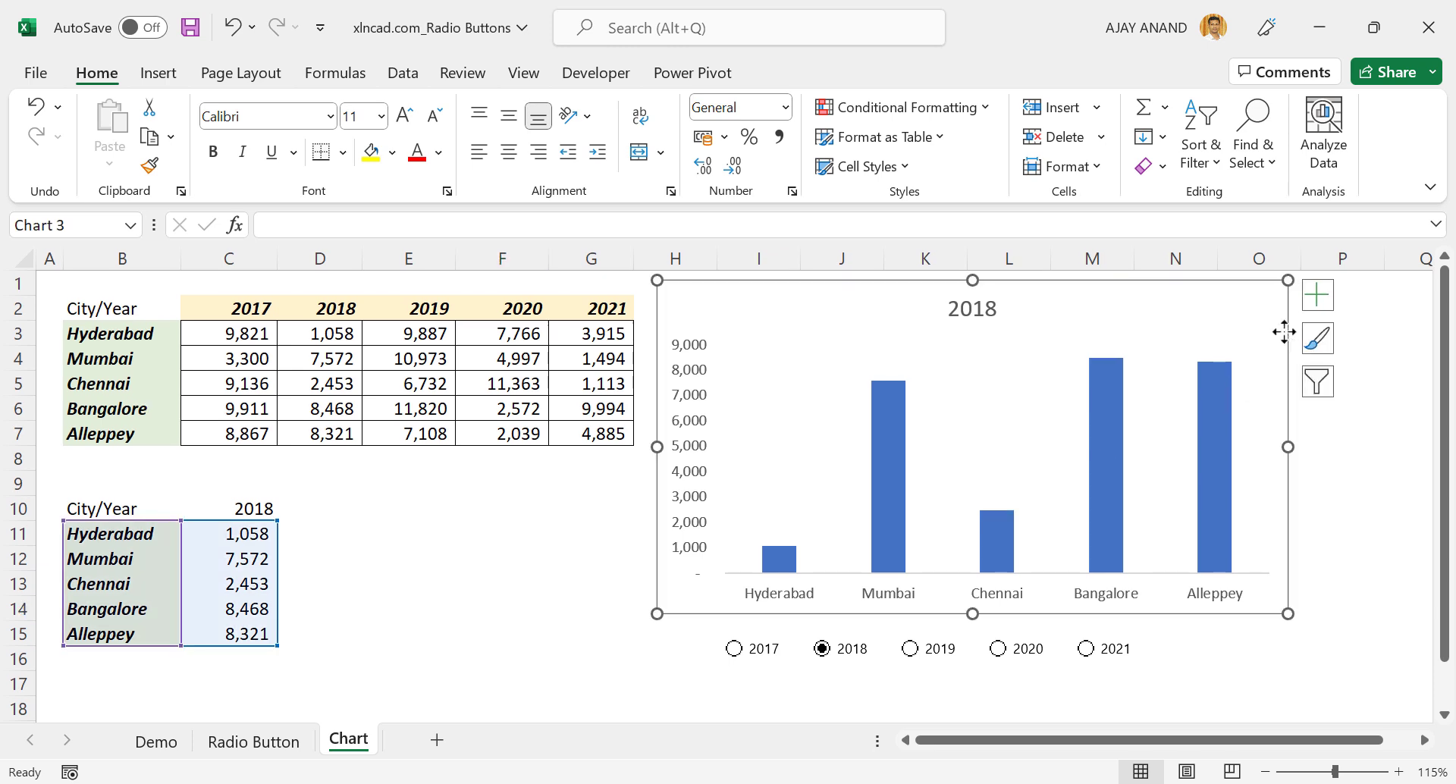
left_click(1318, 298)
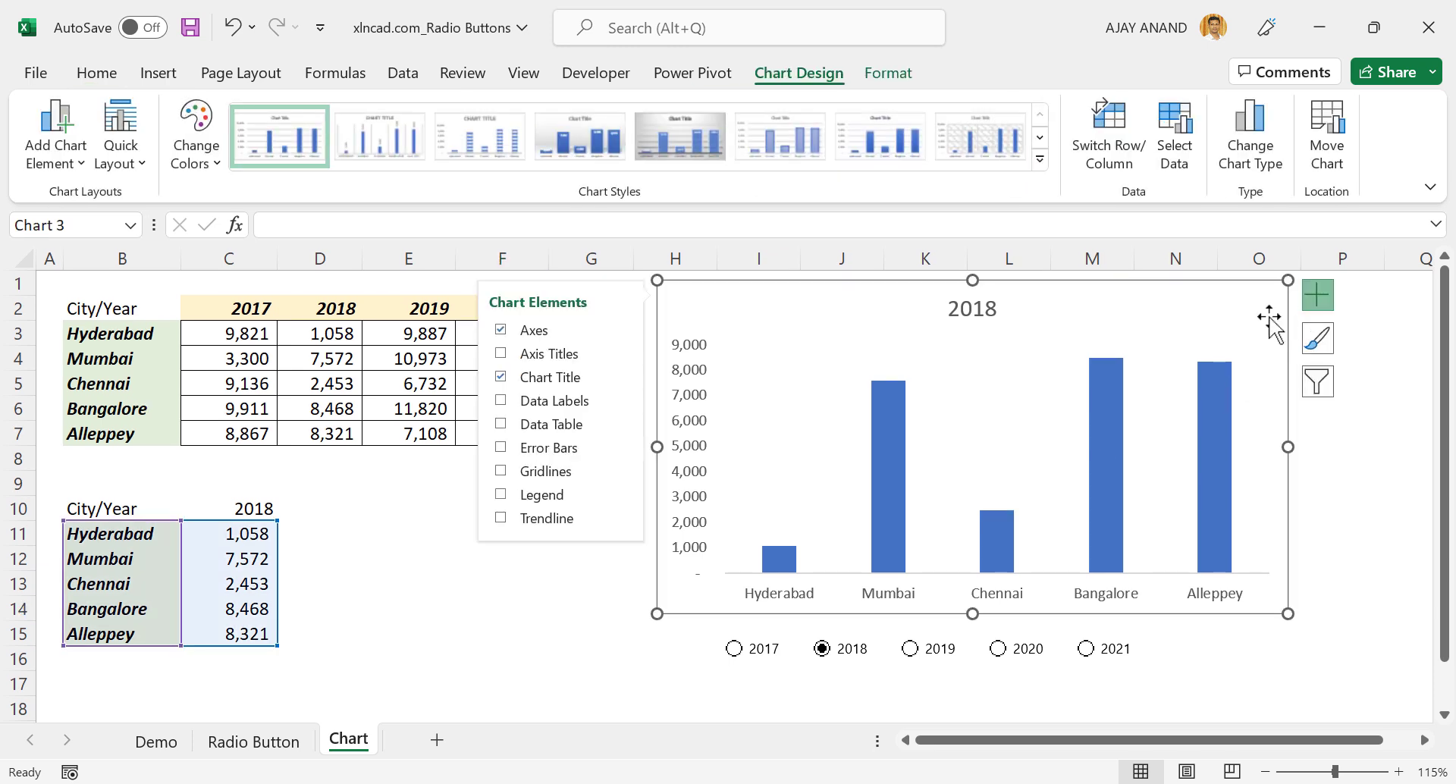
left_click(502, 407)
left_click(604, 657)
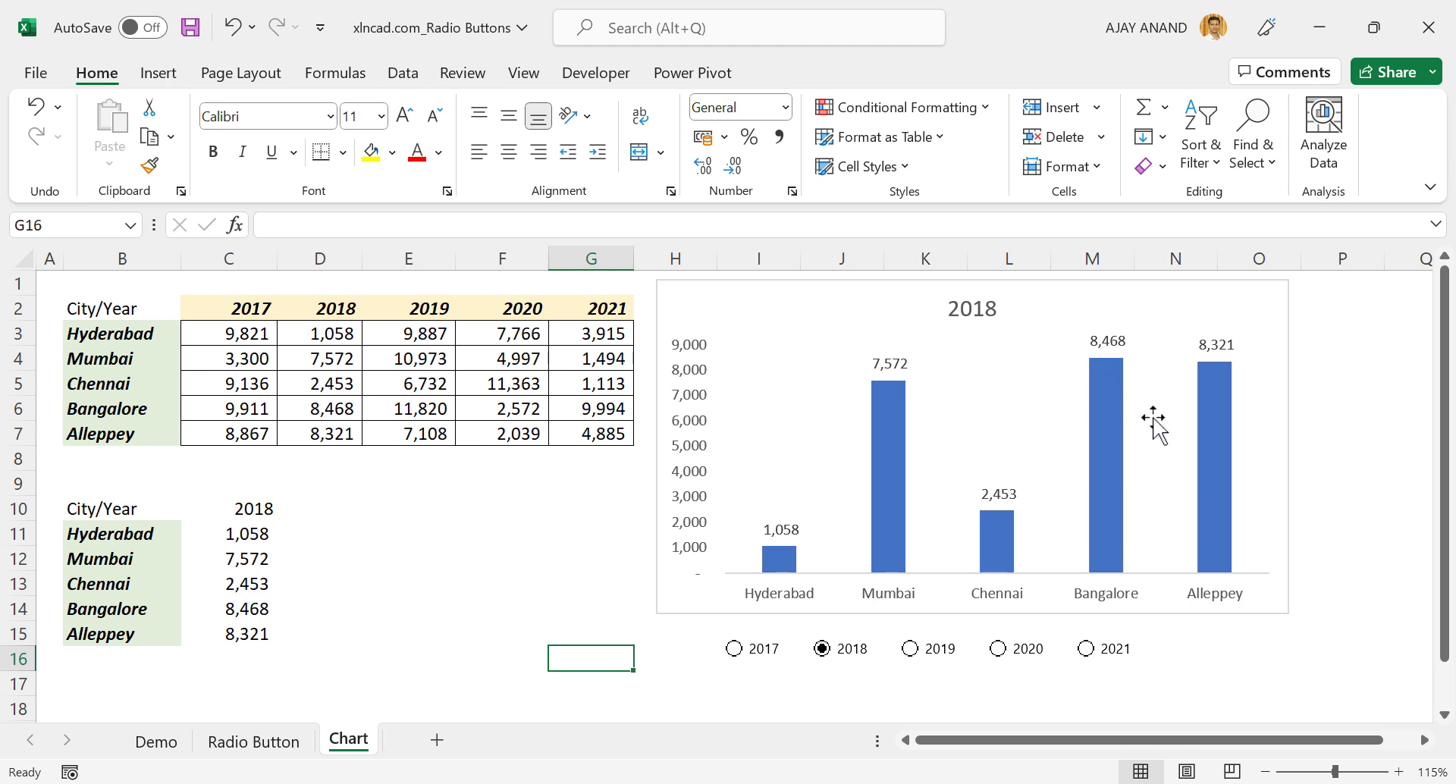
Step: Test the chart with the 2020 and 2021 options, and shift the option button group to centre it beneath the chart
left_click(999, 653)
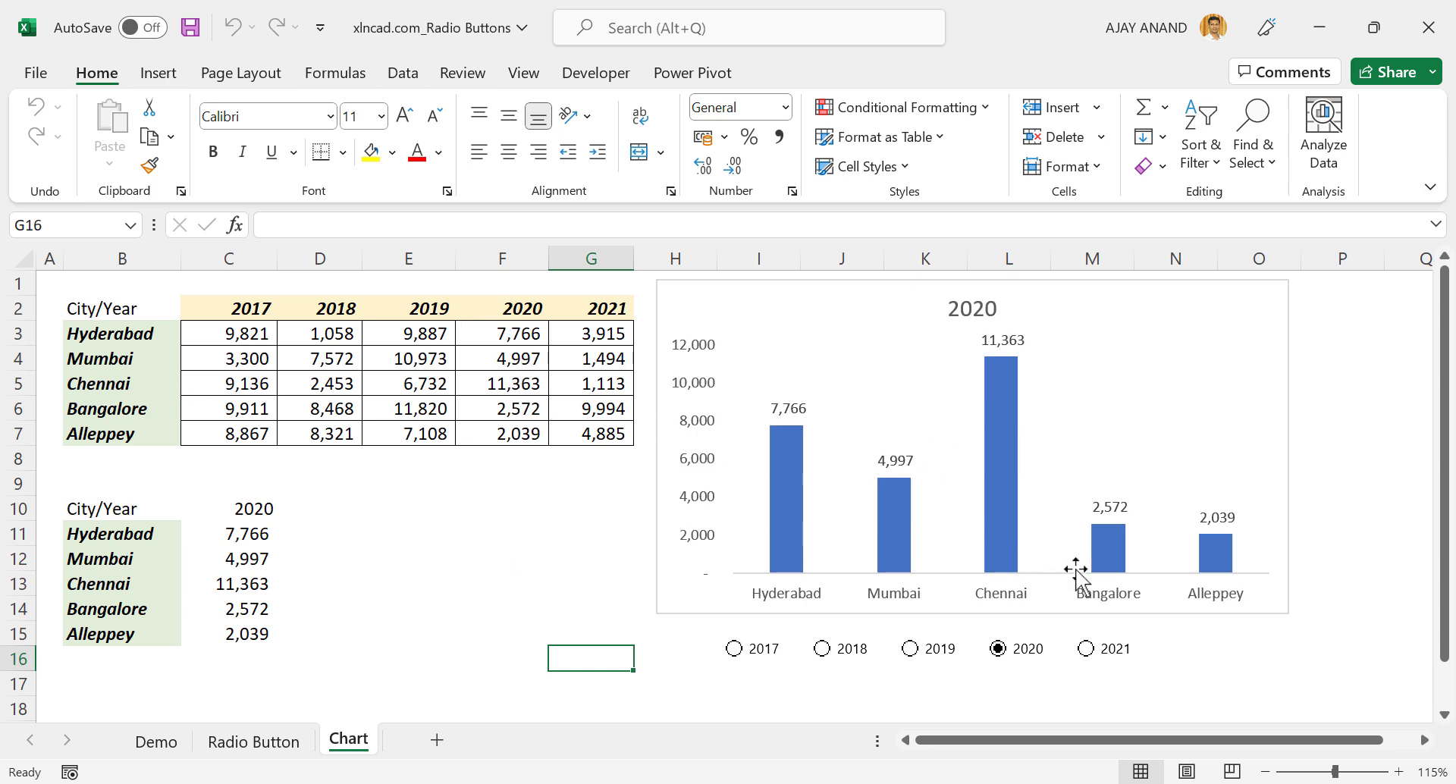
left_click(1087, 651)
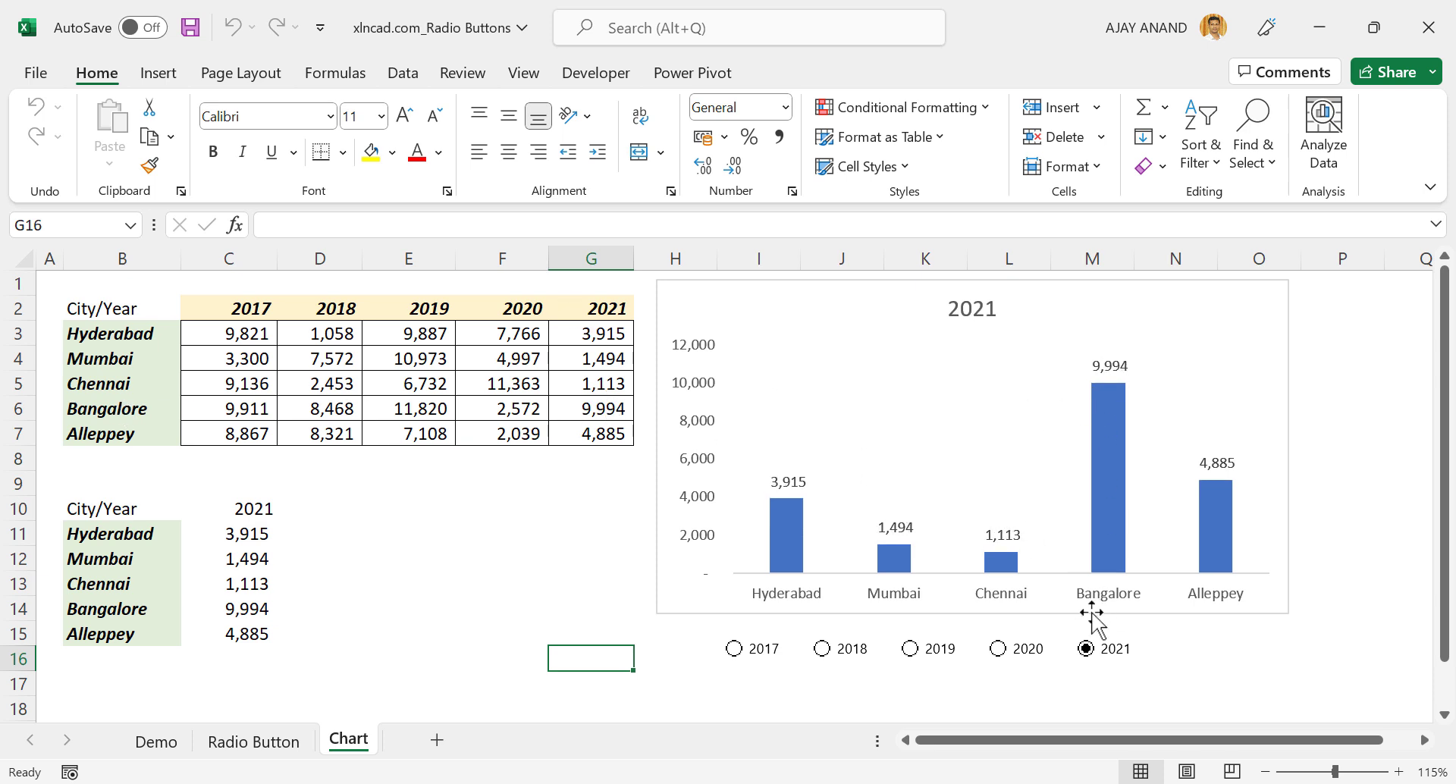
left_click(878, 651, "ctrl")
left_click_drag(907, 668, 965, 669)
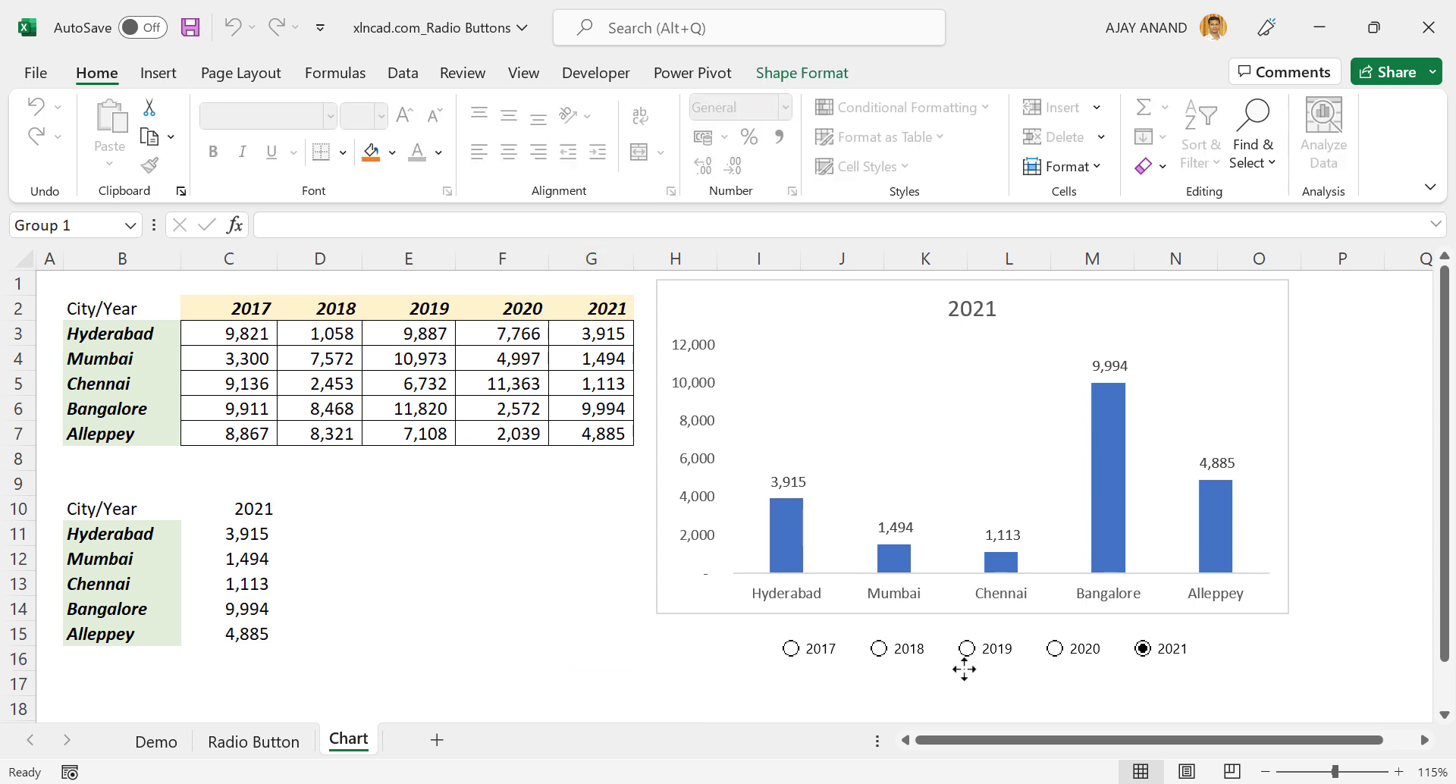
left_click(713, 684)
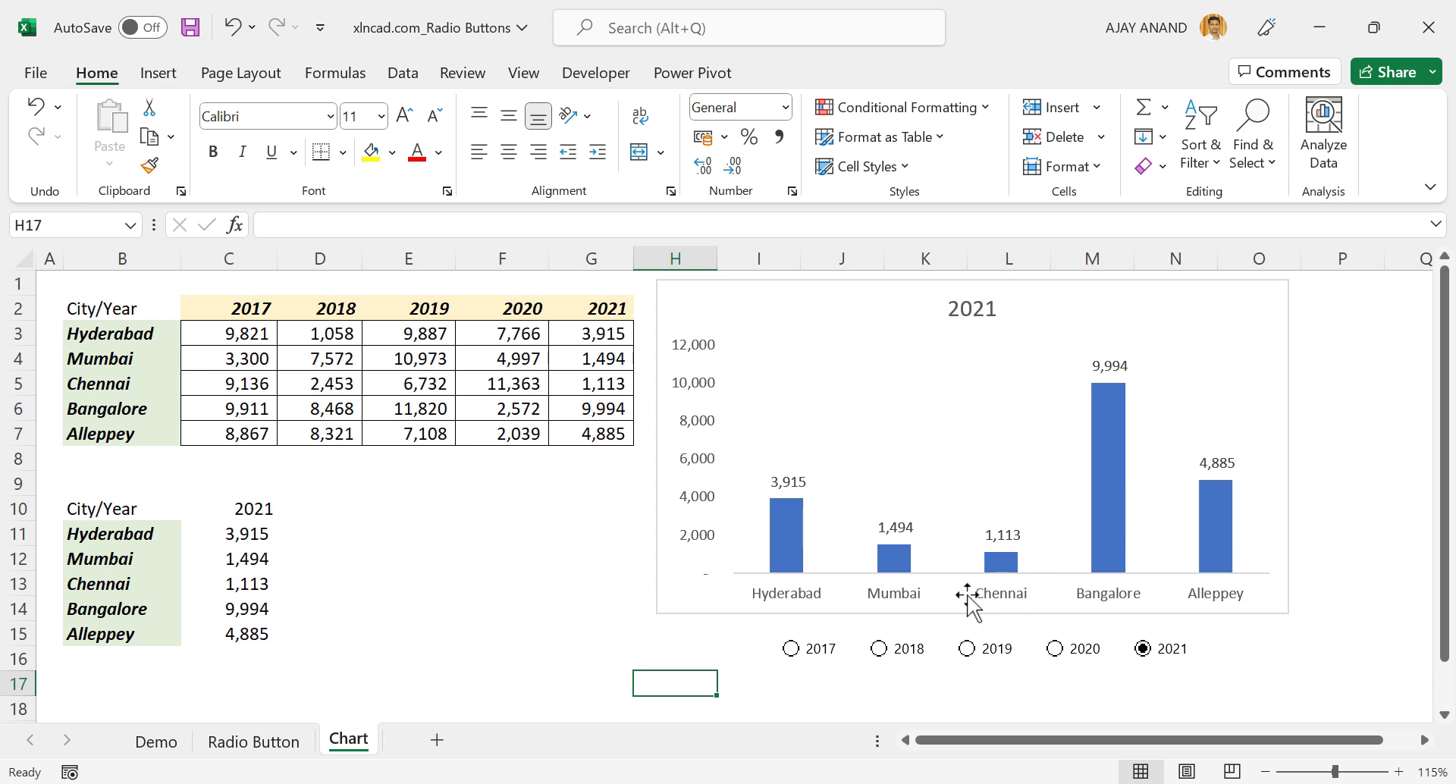
Step: Format the city labels on the chart's horizontal axis in red, bold and italic
left_click(805, 608)
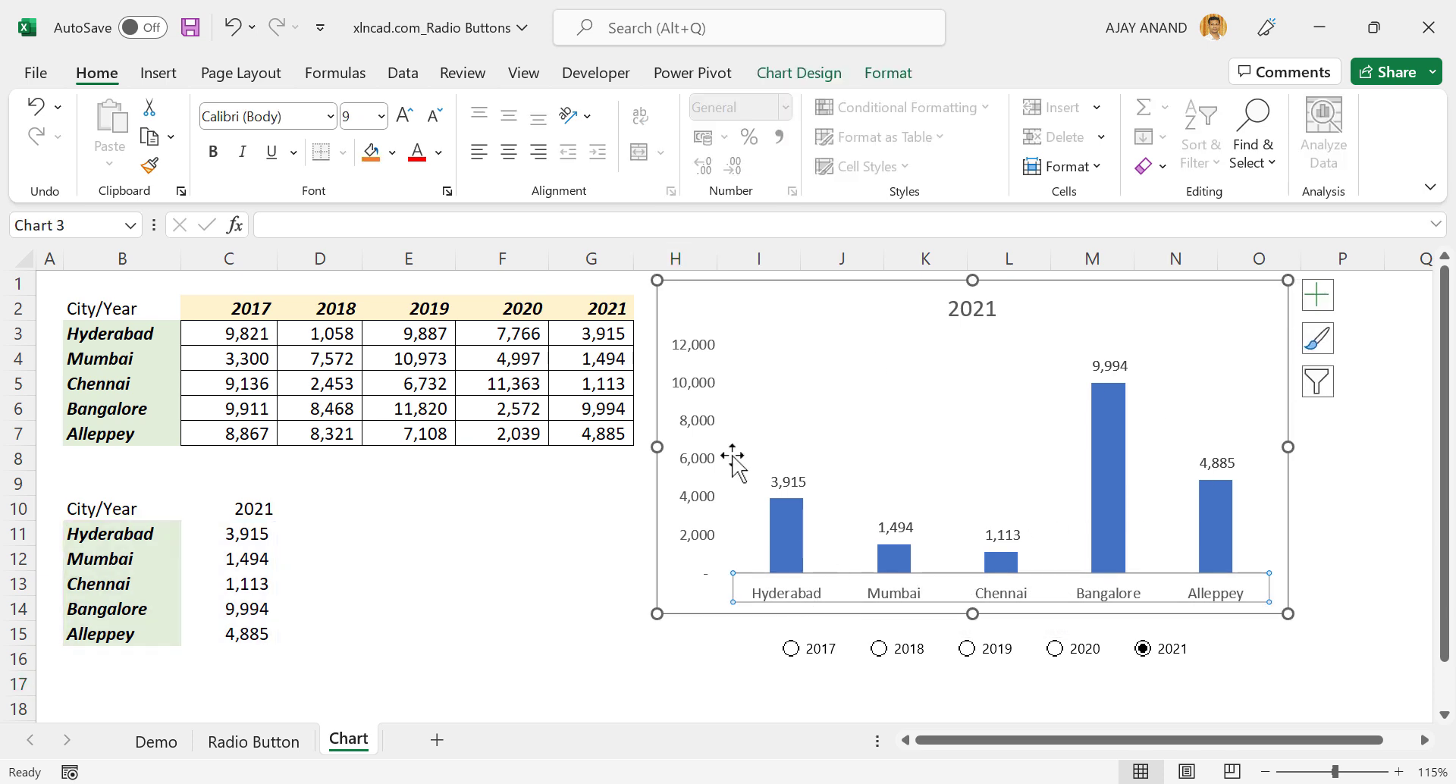
left_click(422, 161)
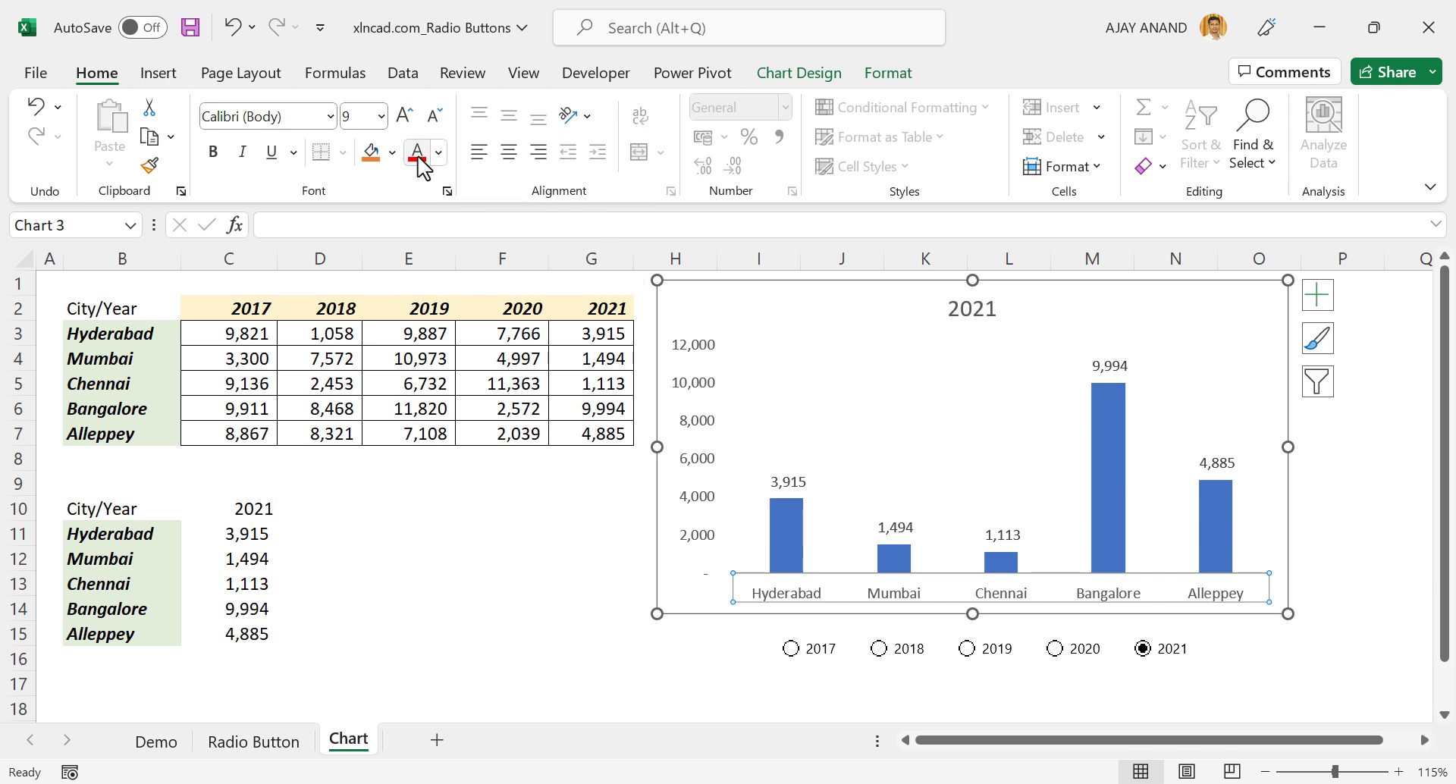
left_click(213, 151)
left_click(243, 155)
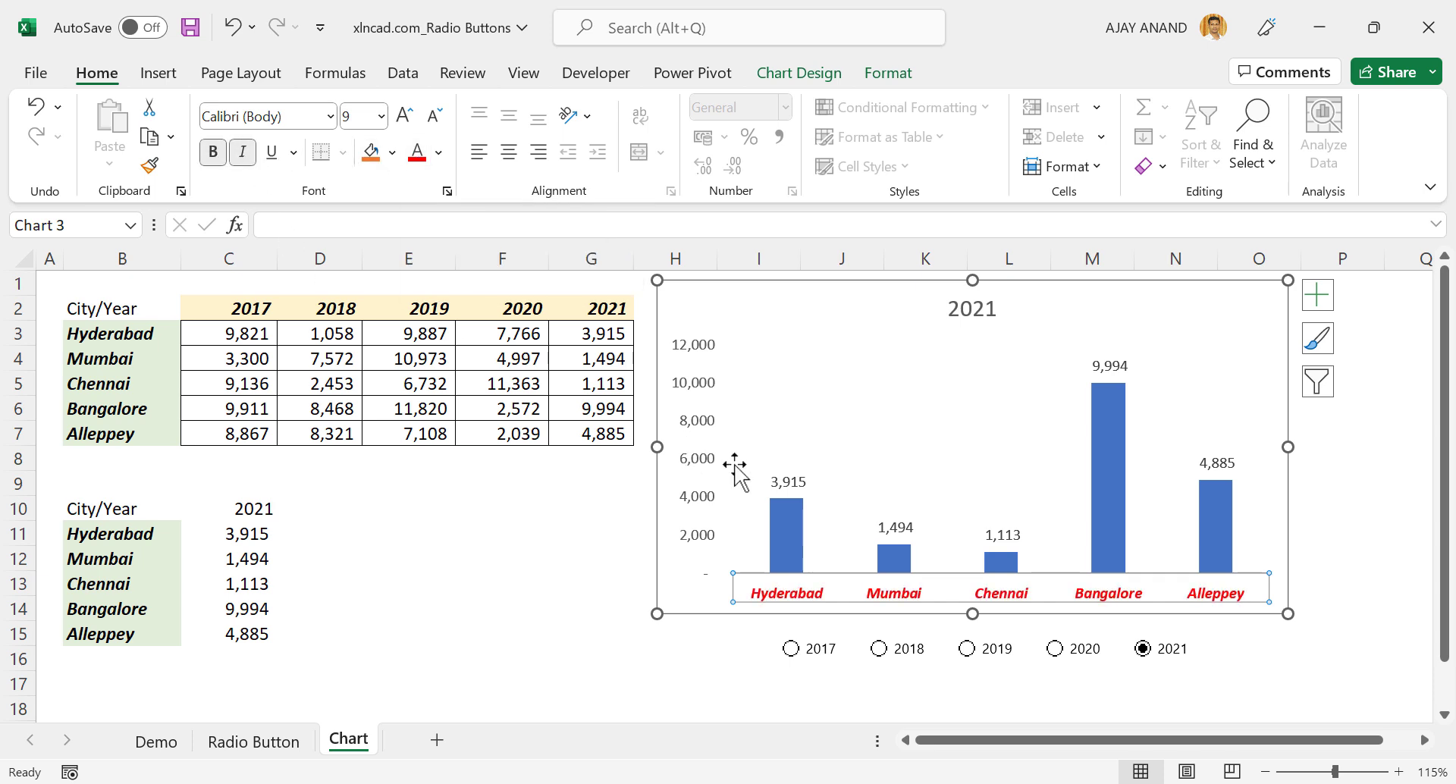
Step: Format the value labels on the chart's vertical axis in standard blue, bold and italic
left_click(710, 474)
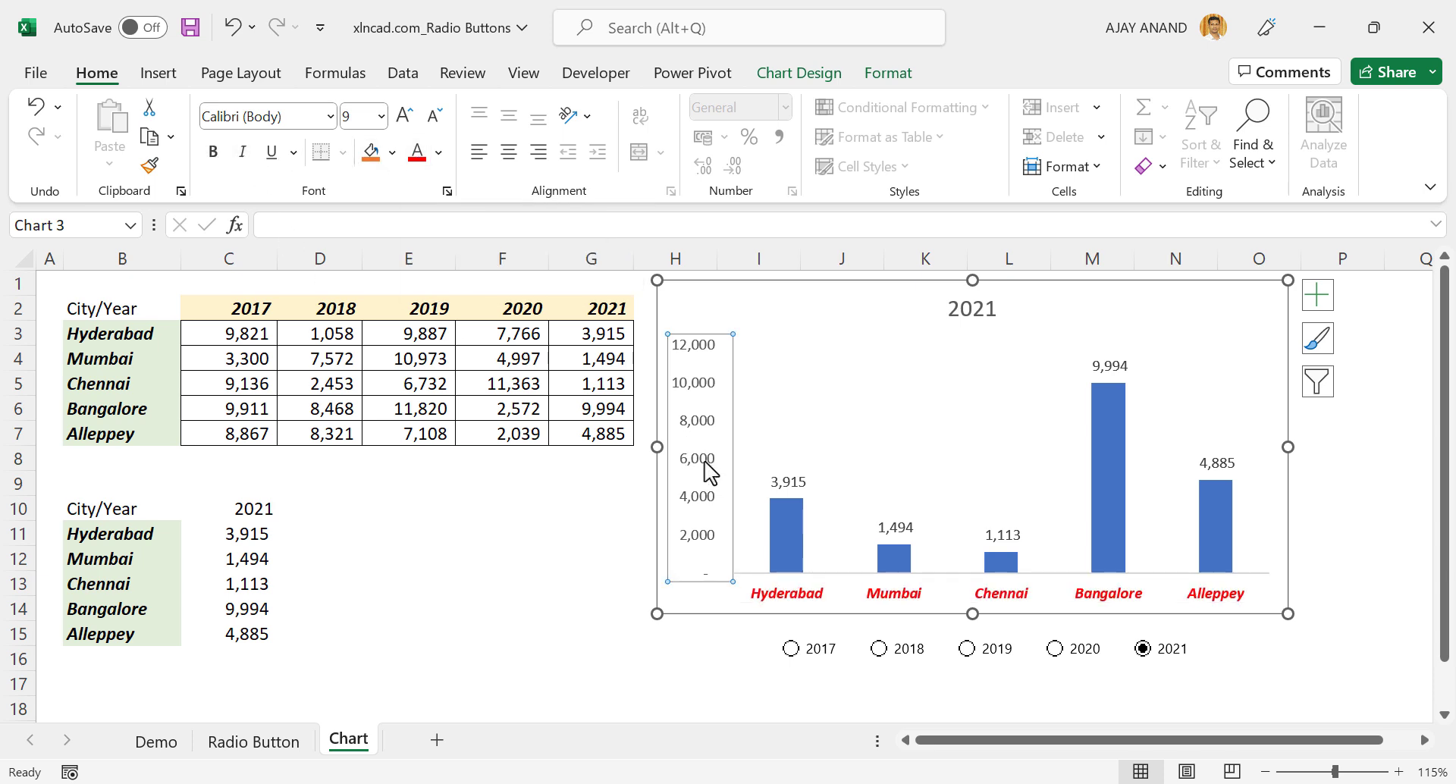
left_click(439, 152)
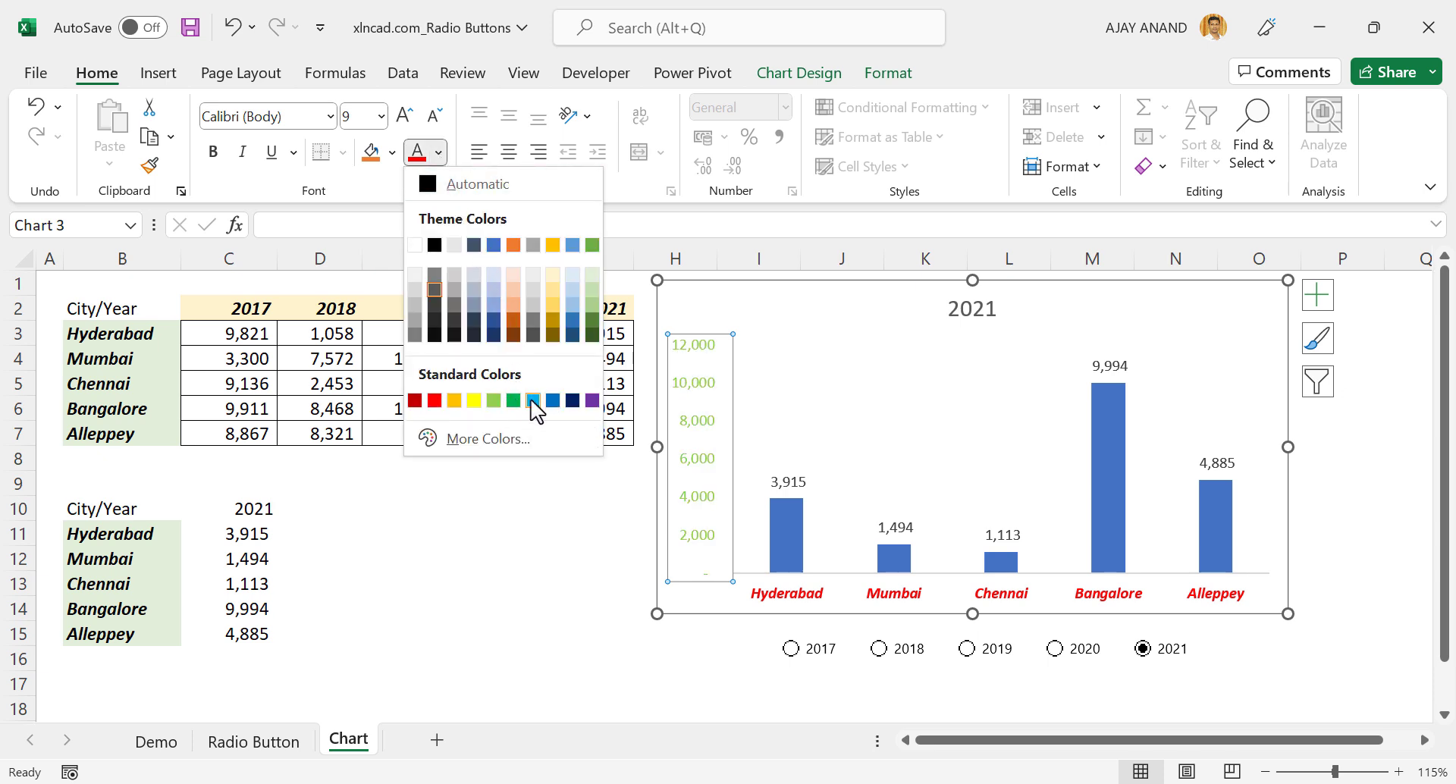
left_click(553, 400)
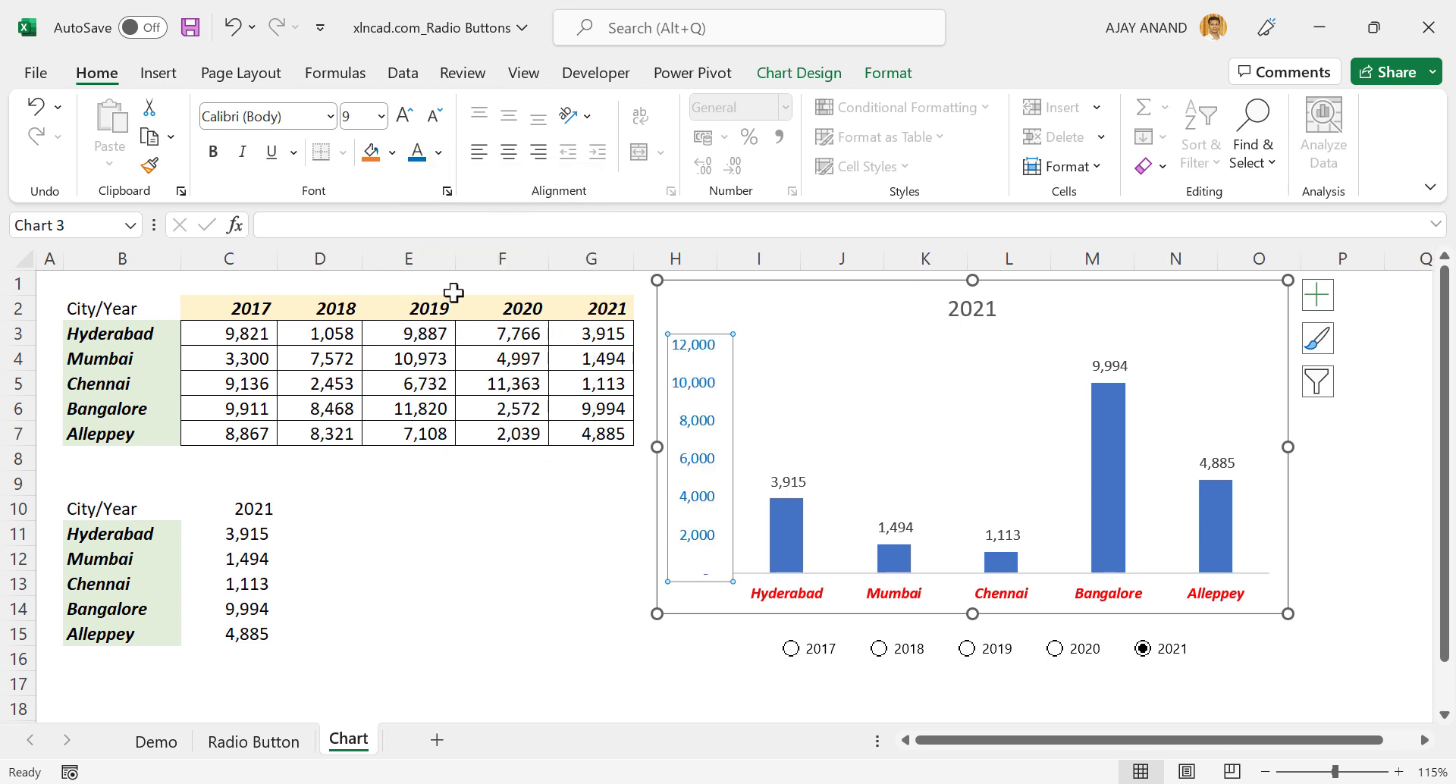
left_click(213, 152)
left_click(244, 152)
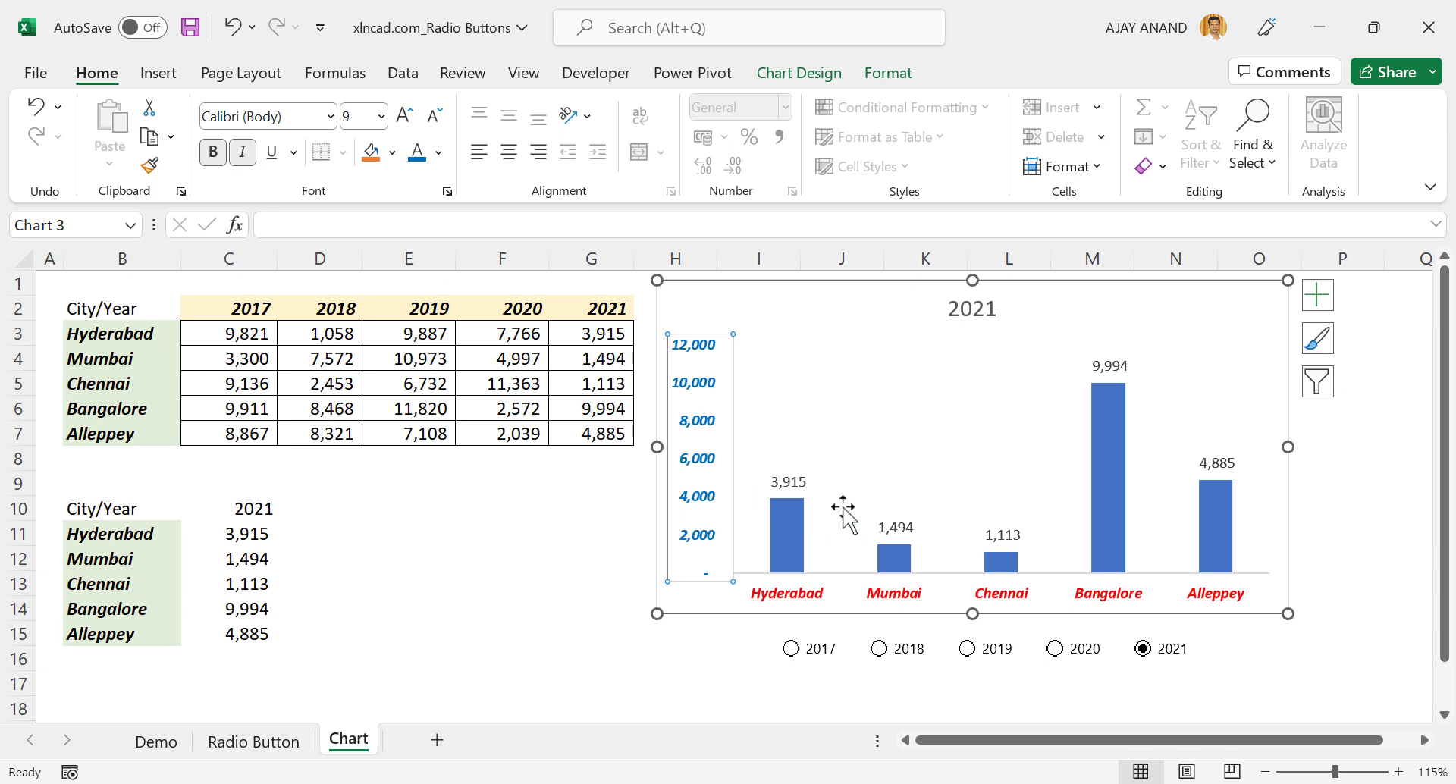
Step: Format the data labels above the columns in standard green, bold and italic
left_click(792, 483)
left_click(440, 156)
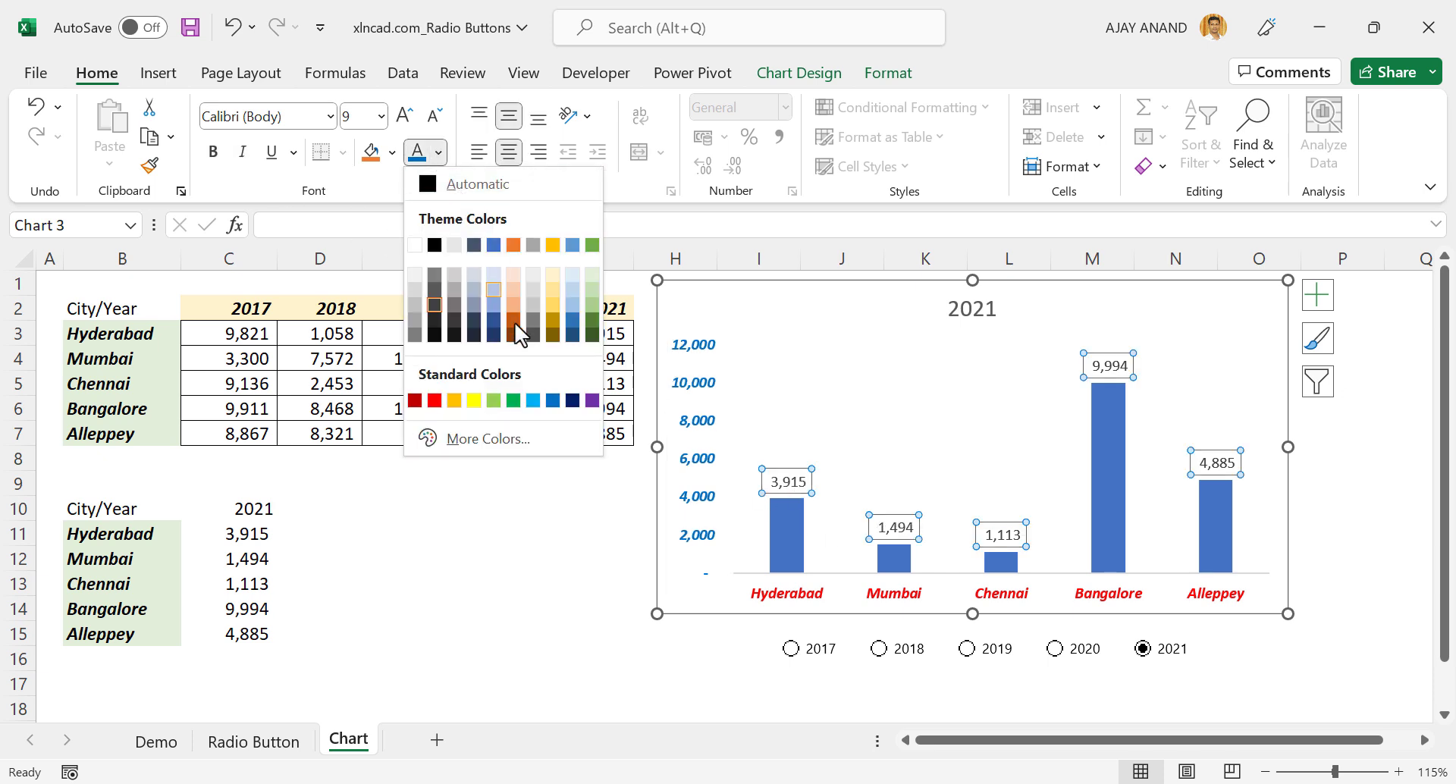
left_click(516, 399)
left_click(213, 152)
left_click(243, 151)
left_click(579, 573)
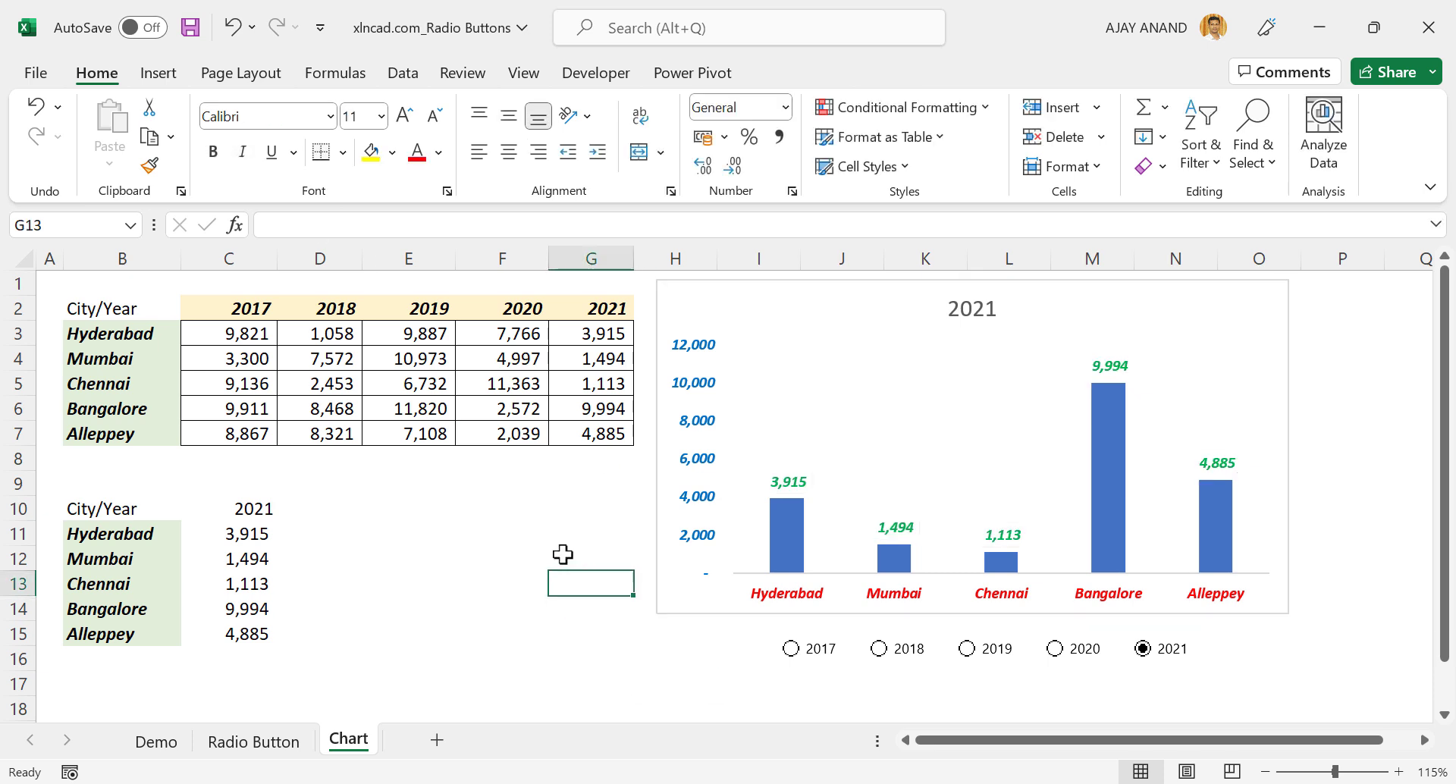
Step: Fill all columns of the chart series with standard yellow
mouse_move(1113, 474)
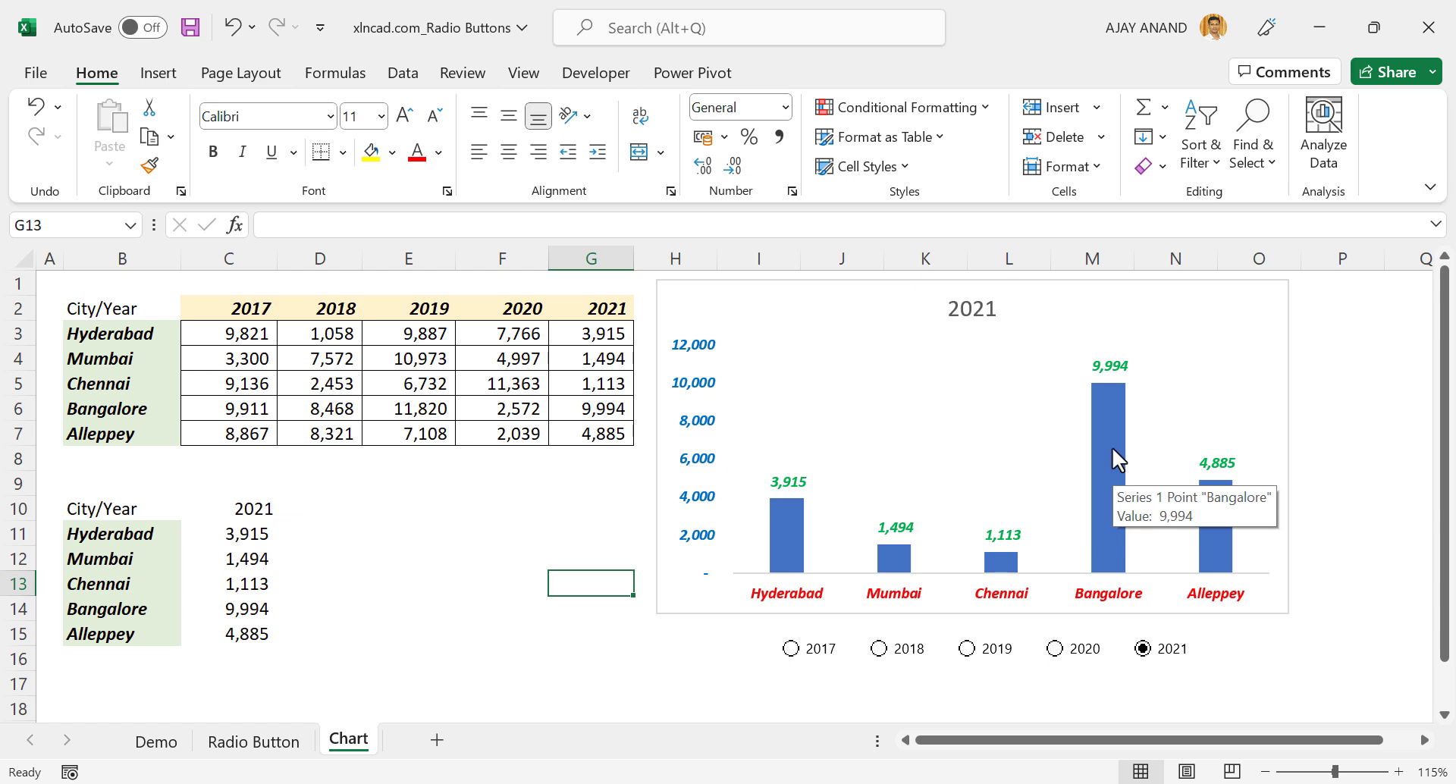
left_click(1113, 450)
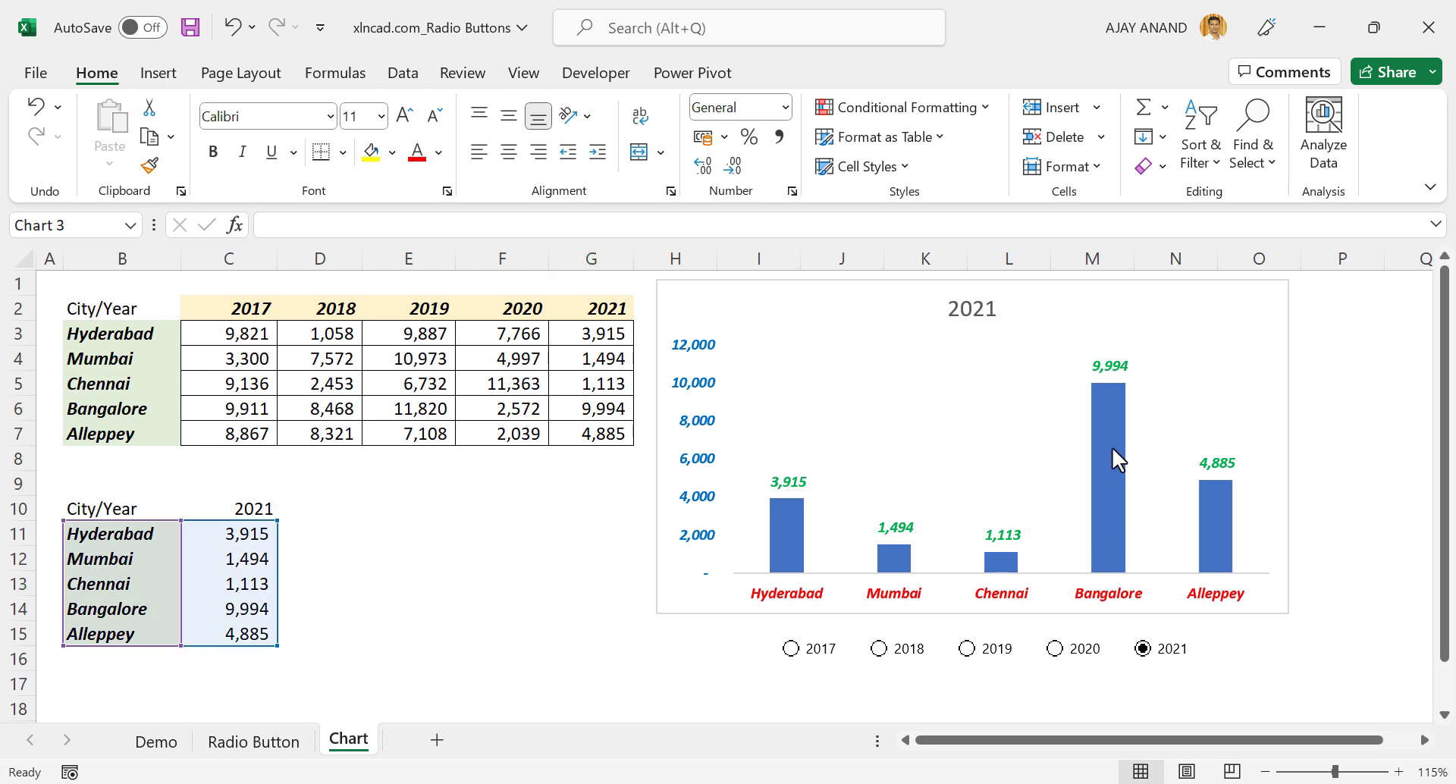
left_click(393, 153)
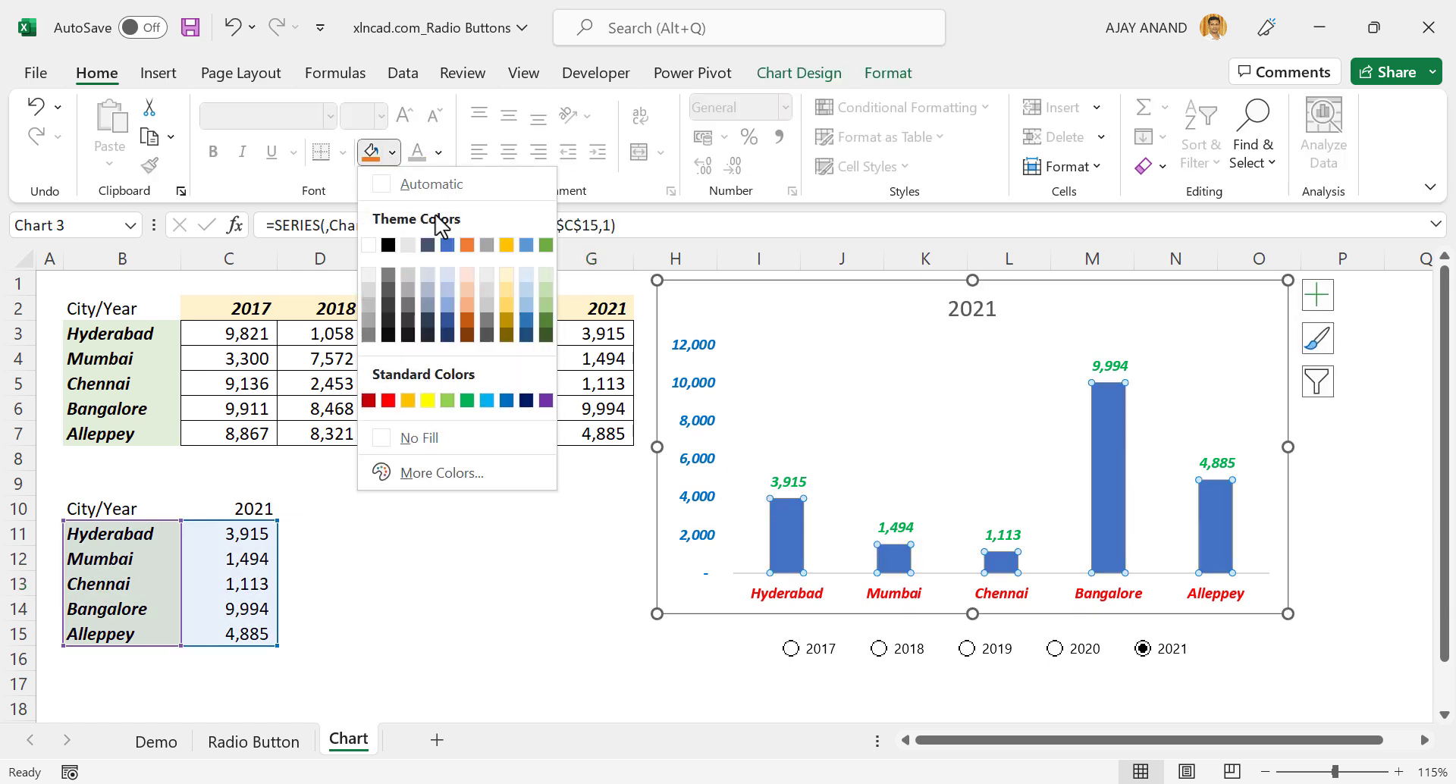
left_click(427, 401)
left_click(503, 568)
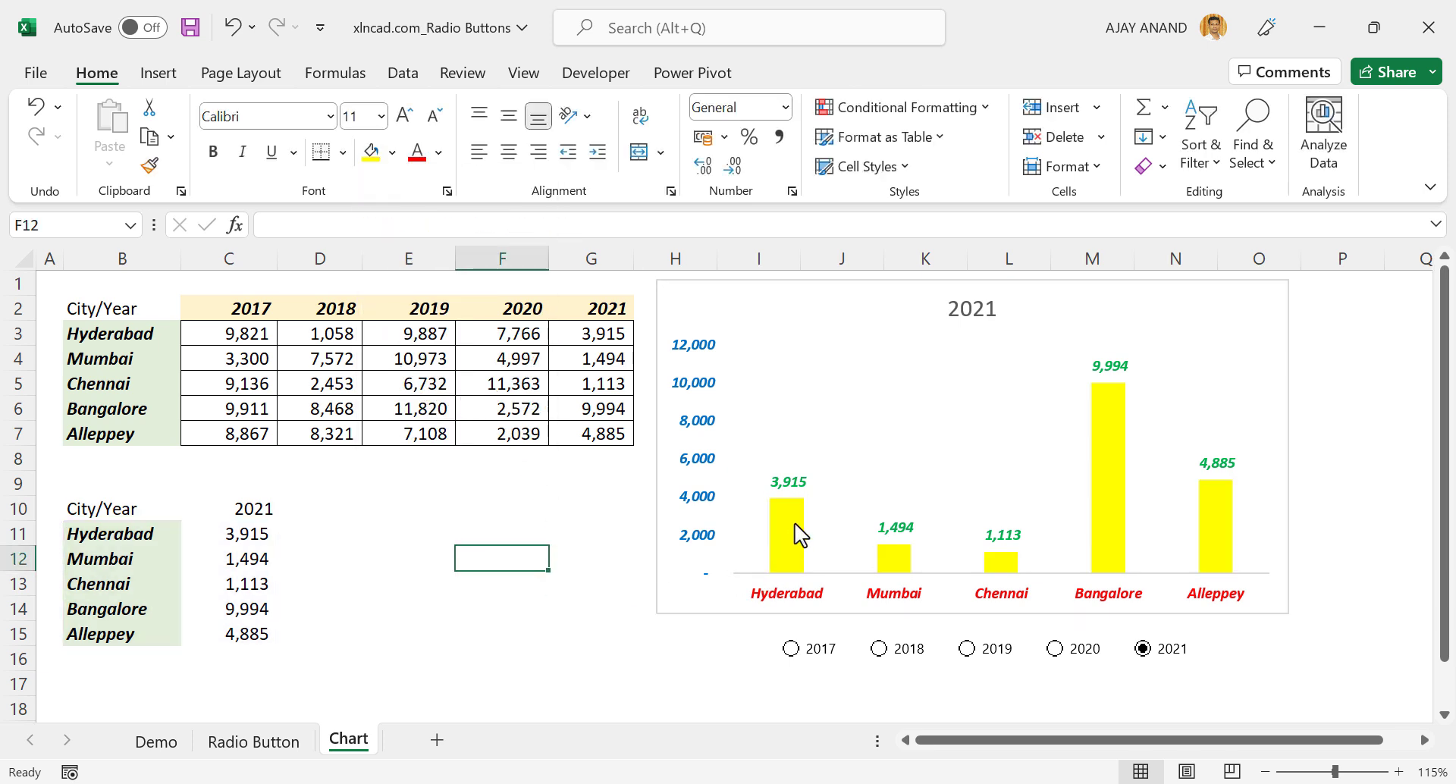
Step: Give the columns of the data series a solid line border and close the formatting pane
right_click(1120, 512)
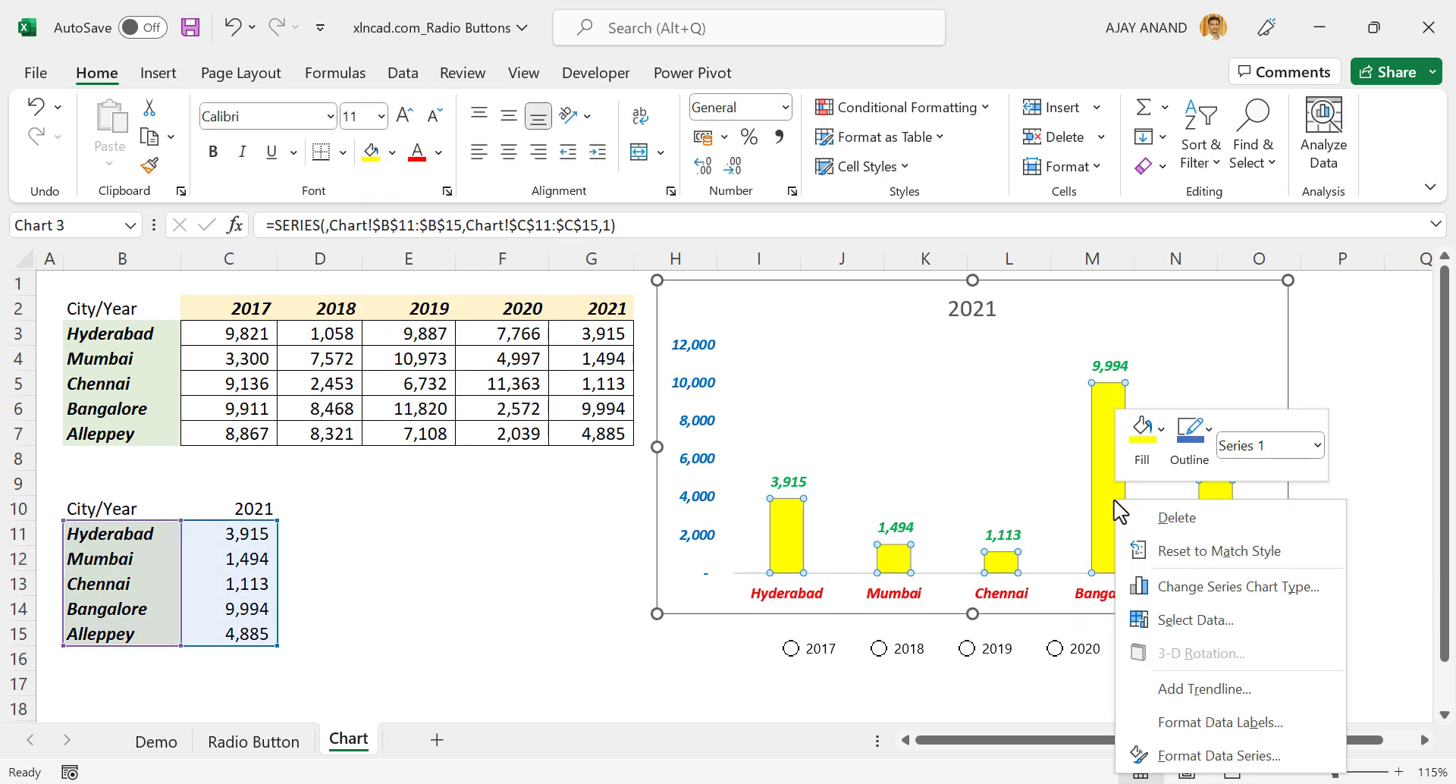
left_click(1212, 755)
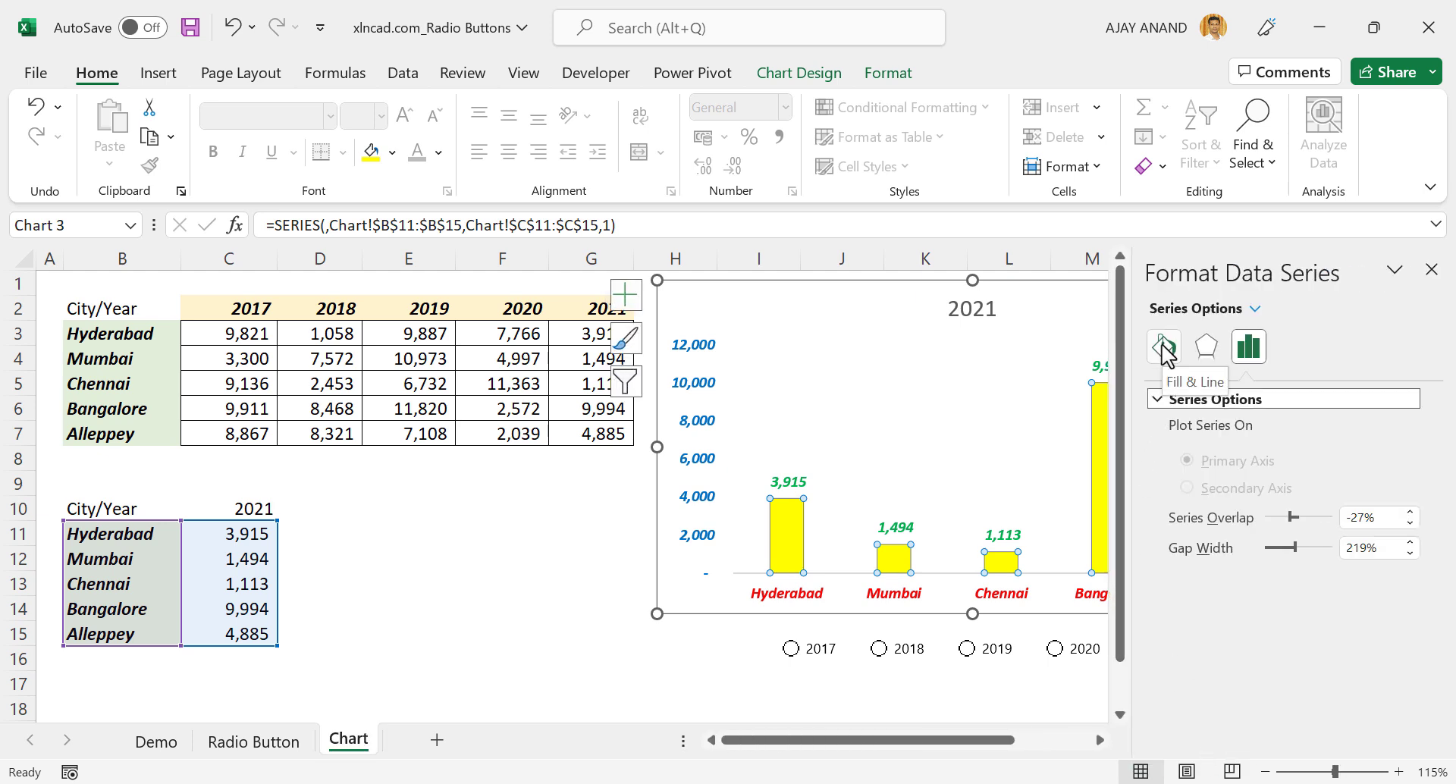
left_click(1165, 347)
left_click(1172, 431)
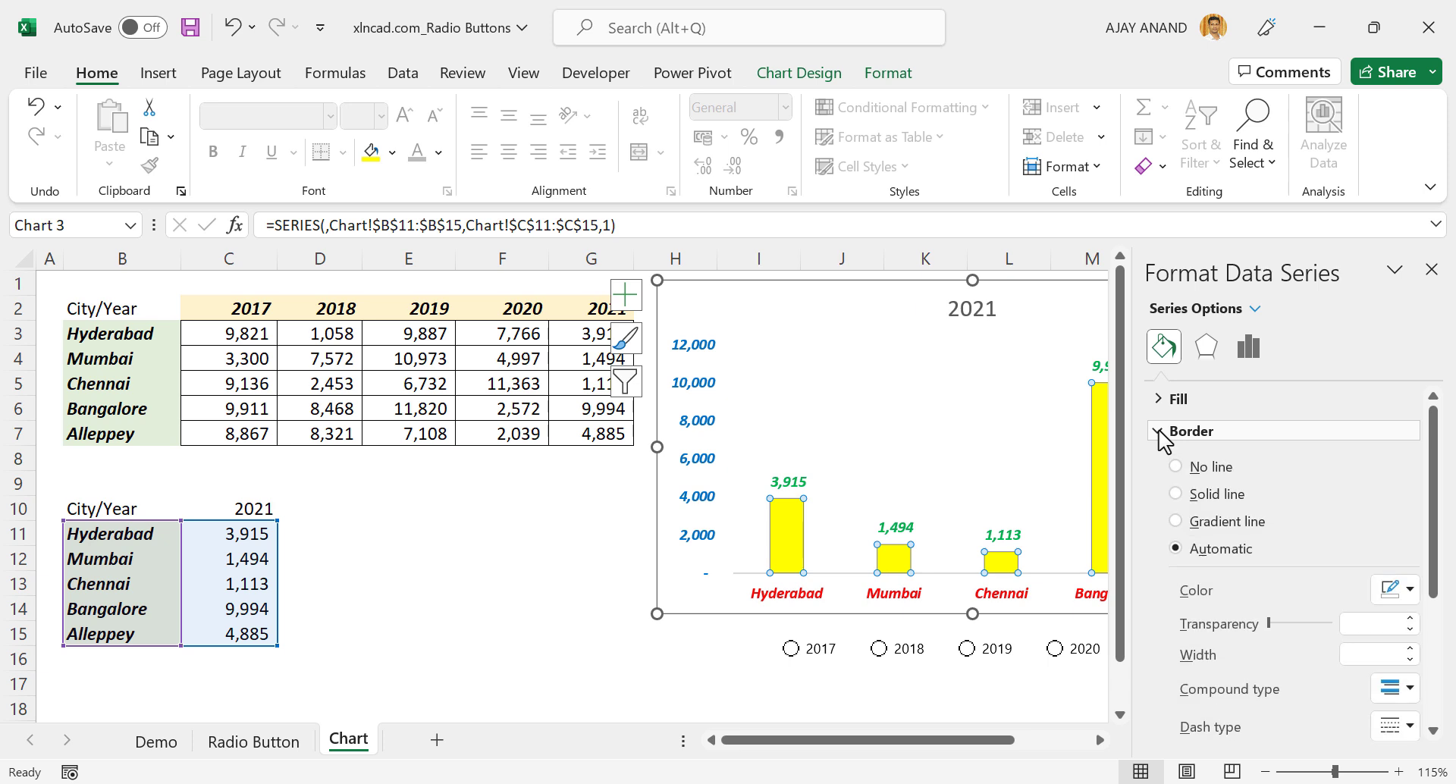
left_click(1177, 495)
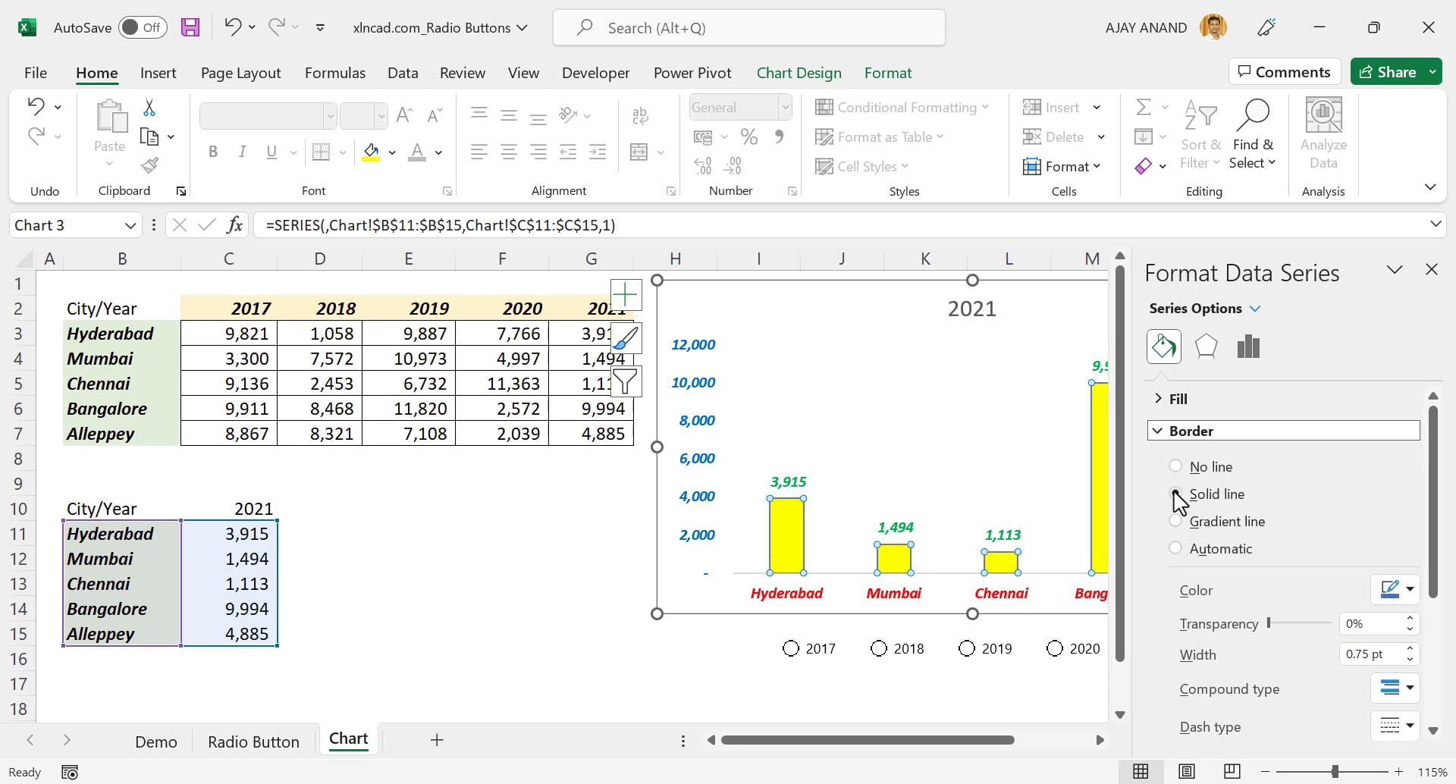
left_click(556, 581)
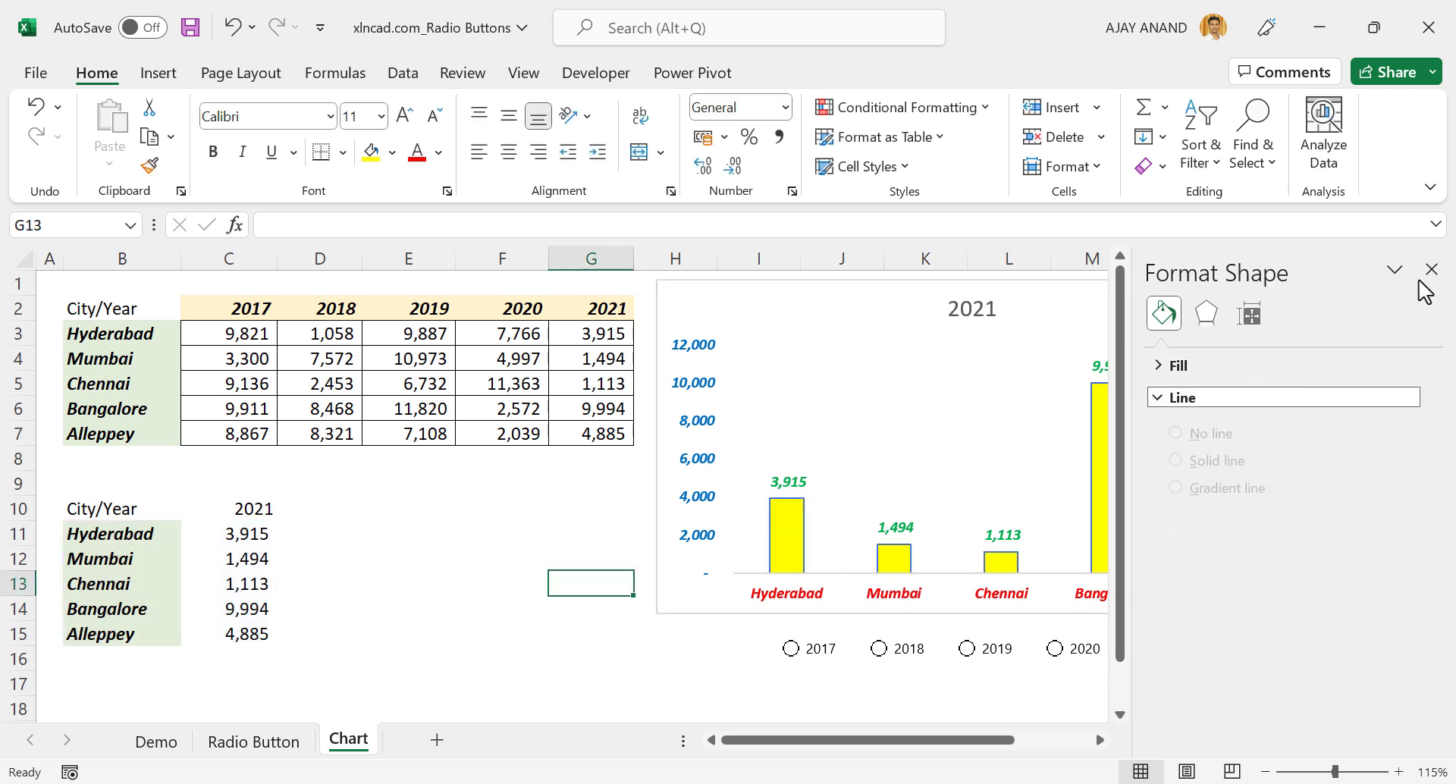
left_click(1432, 269)
Step: Test the formatted chart with the 2017, 2018, 2019 and 2020 options in turn
left_click(793, 650)
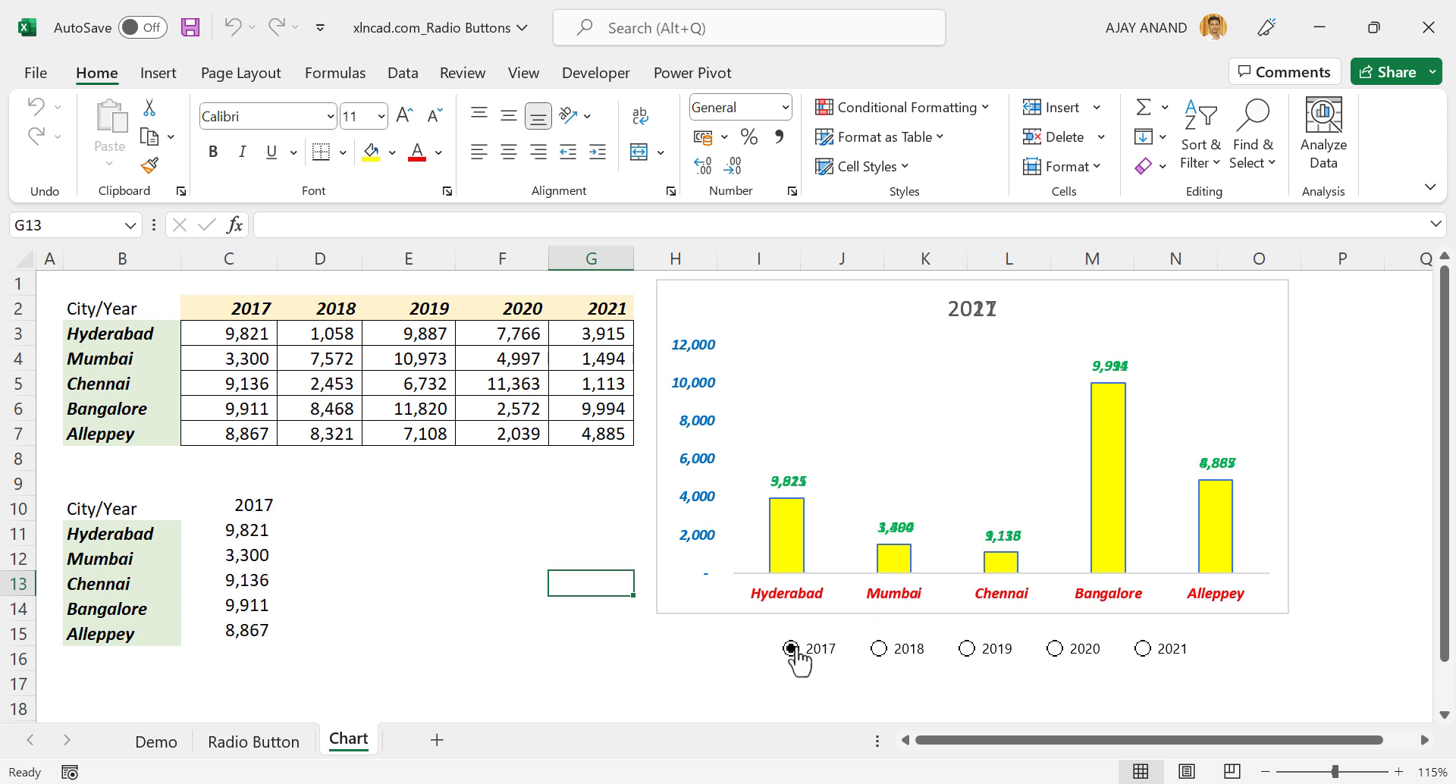
left_click(880, 650)
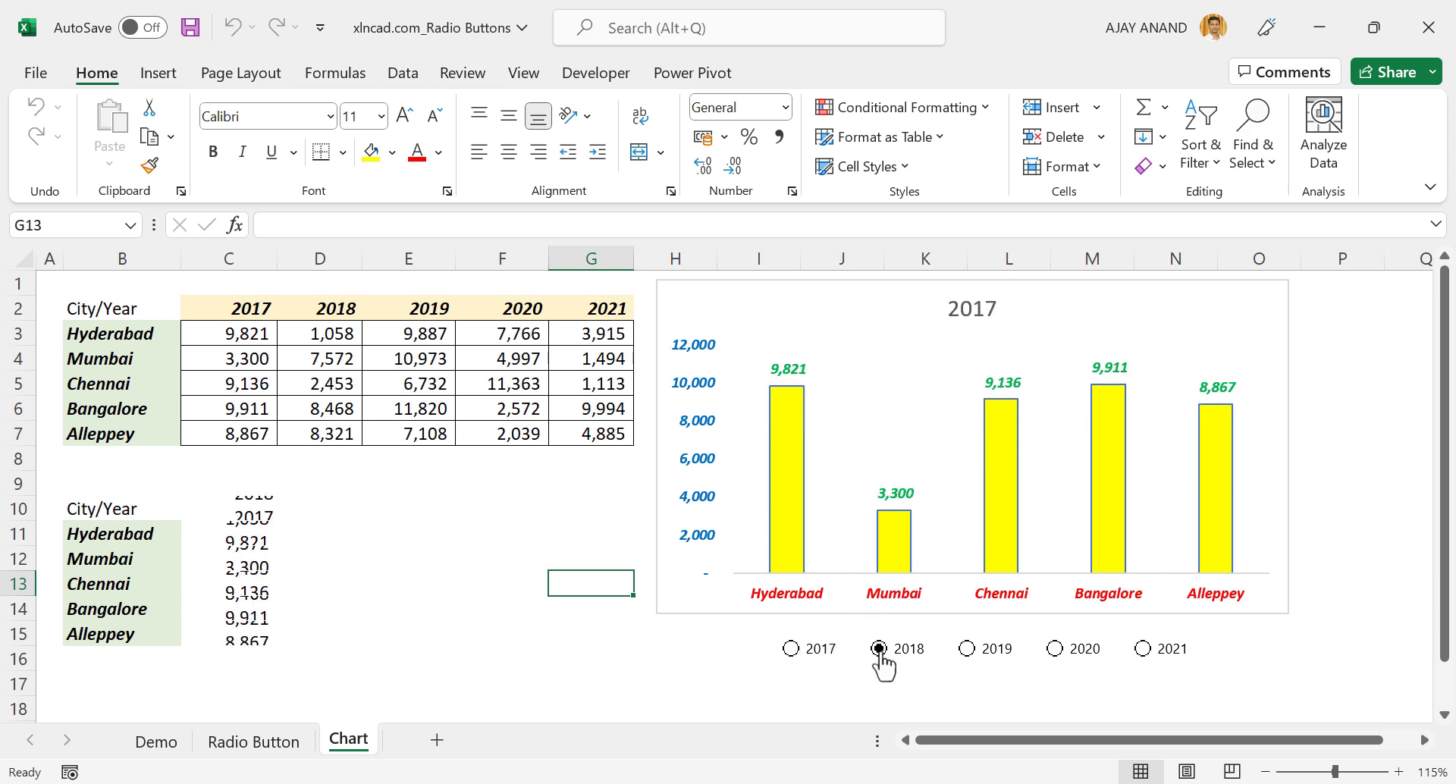
left_click(967, 650)
left_click(1055, 650)
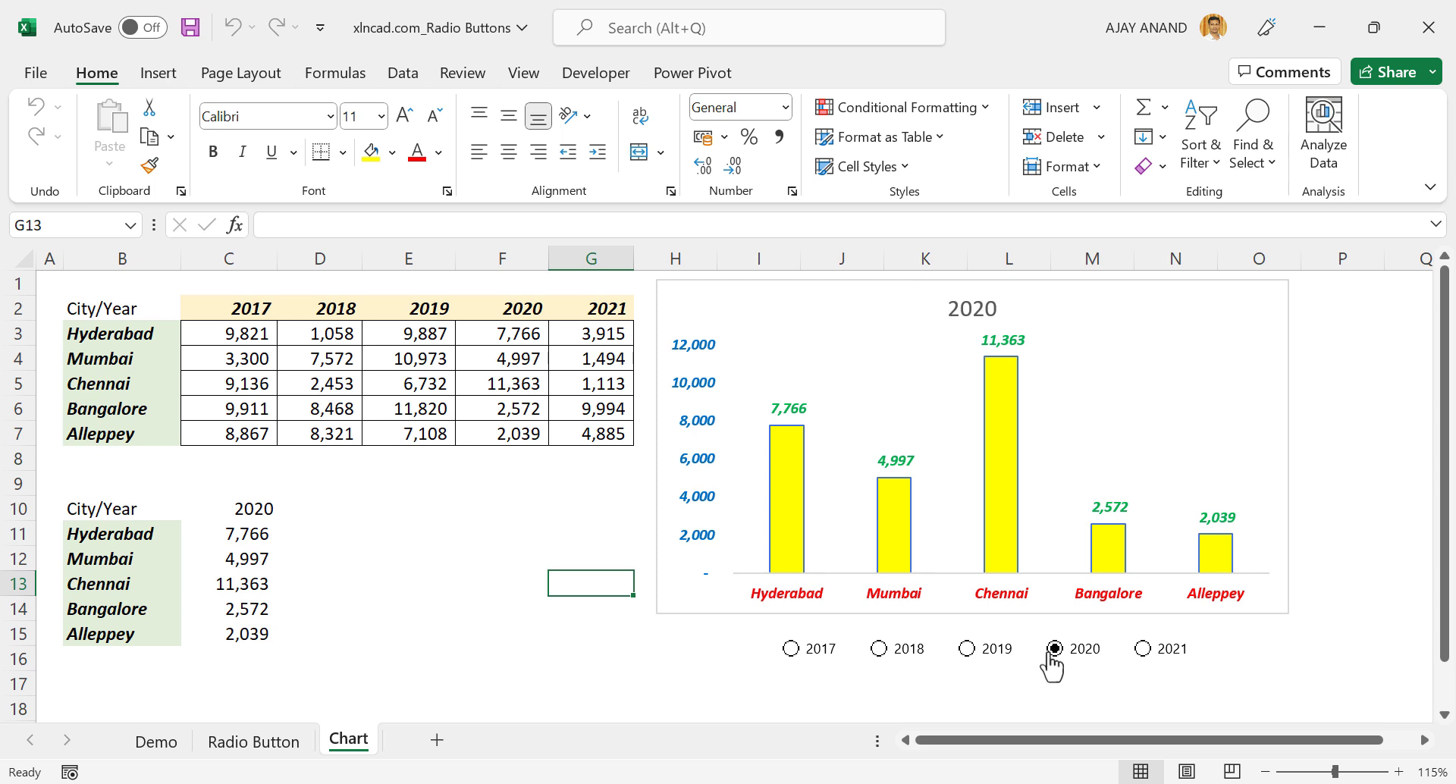
Step: Make the chart title bold and change cell C10's formula to ="Year "&INDEX(C2:G2,,$I$2)
left_click(952, 309)
left_click(213, 152)
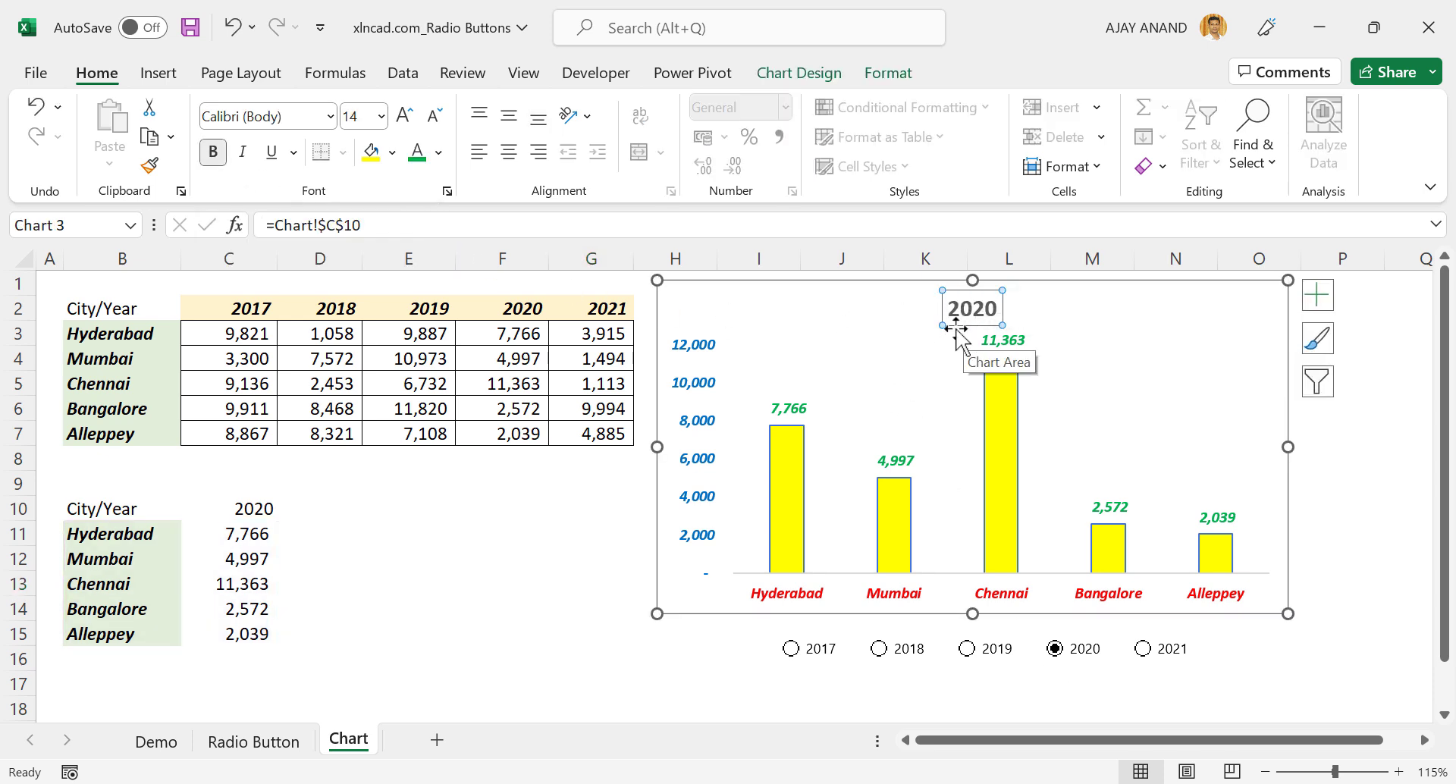
left_click(243, 508)
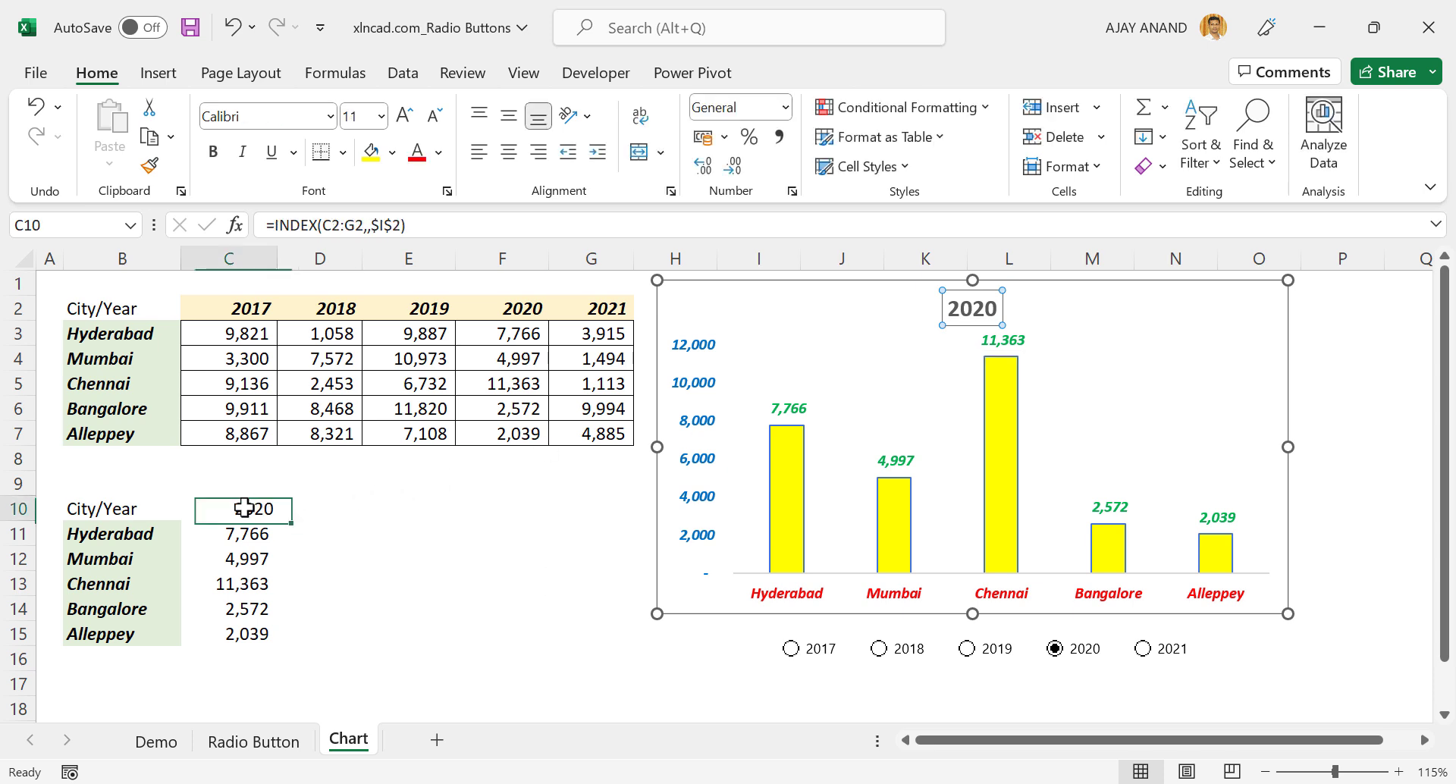
left_click(274, 226)
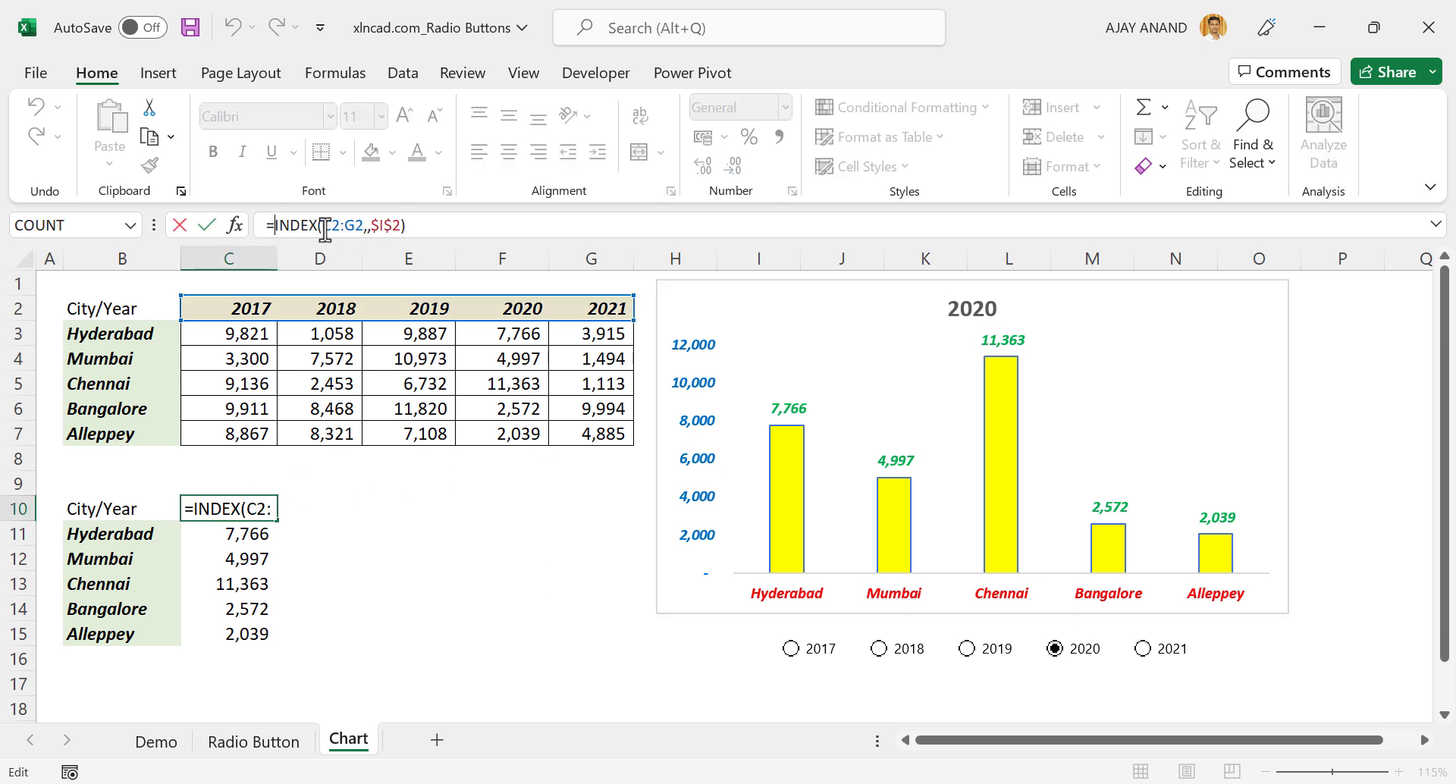
type("\"Year")
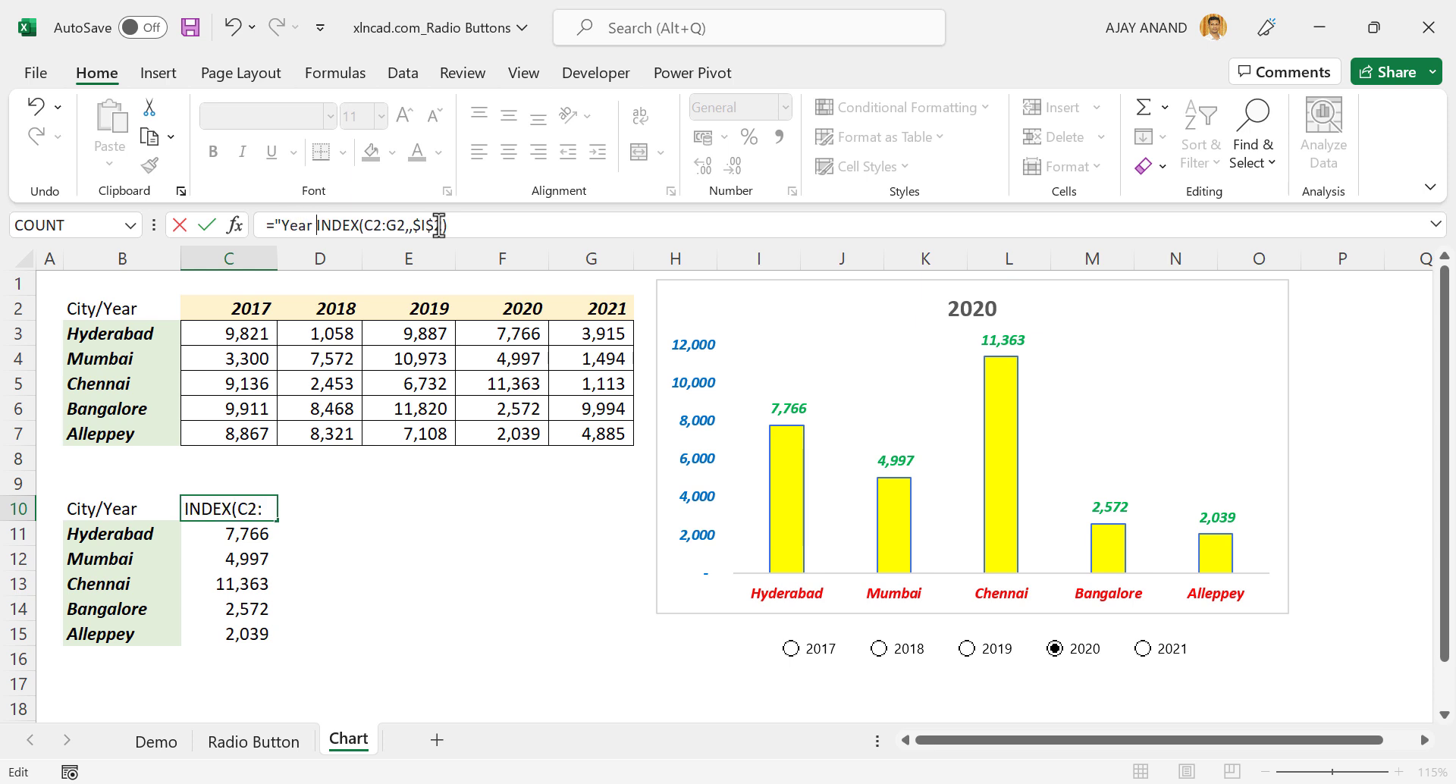
type(" \"&")
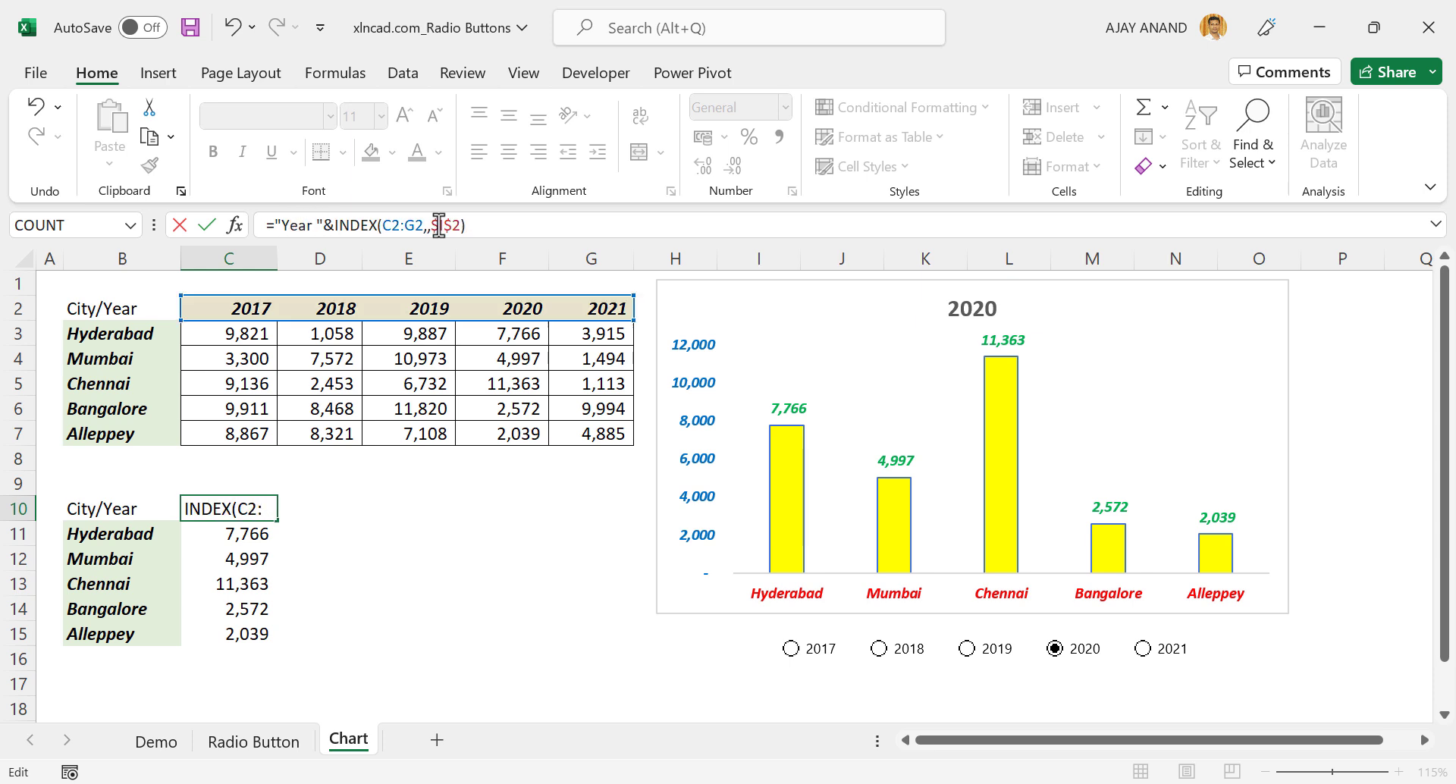
key("Return")
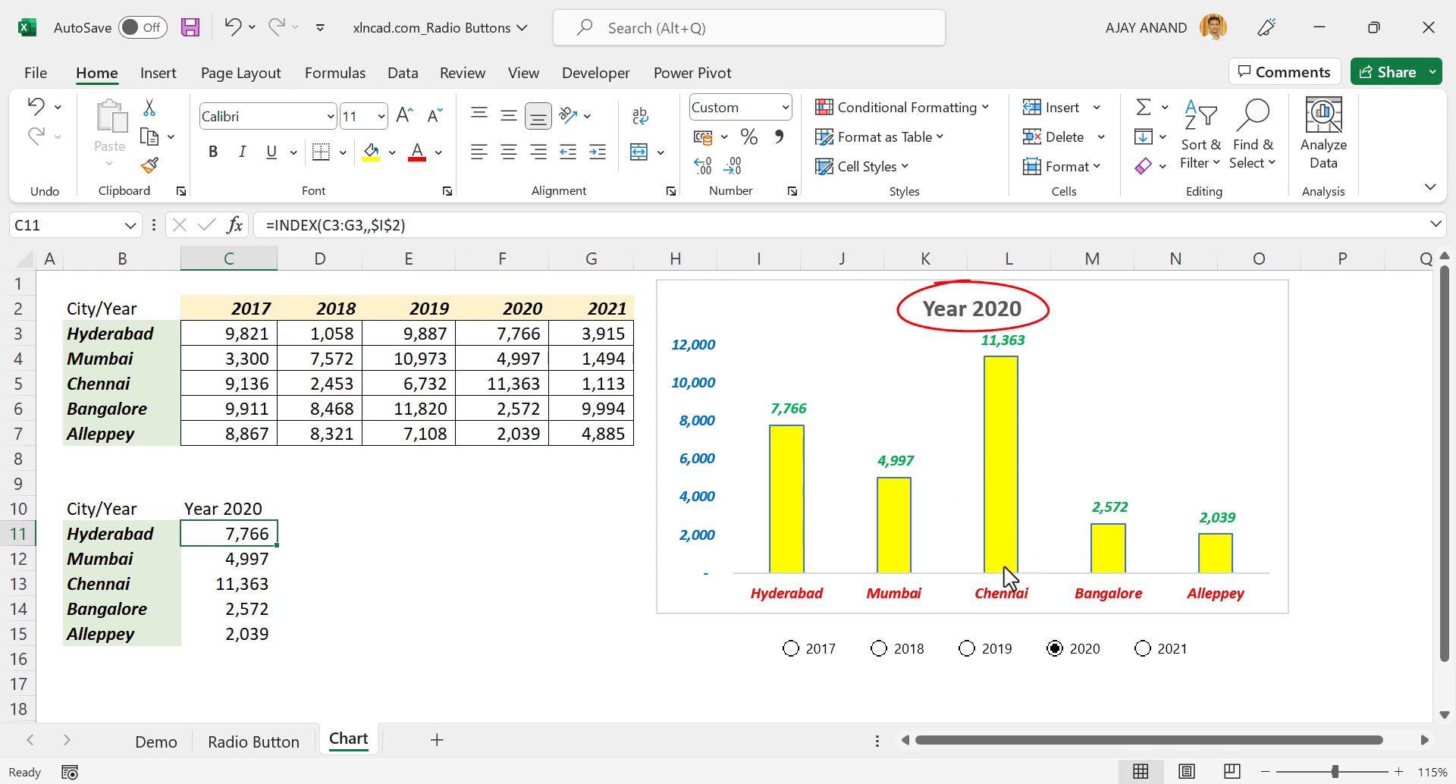
Step: Check the chart and its prefixed title with the 2018, 2019, 2020 and 2021 options
left_click(879, 650)
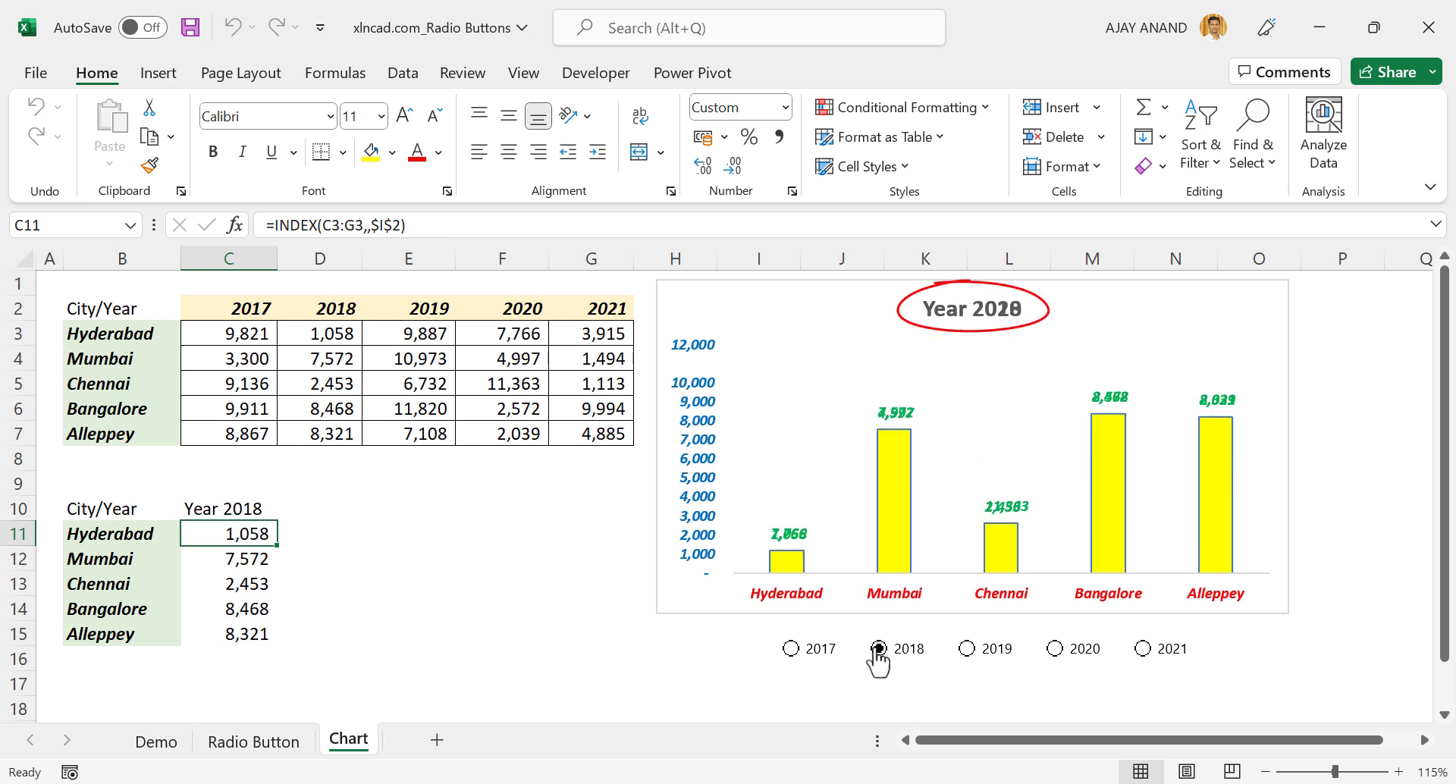
left_click(967, 650)
left_click(1054, 649)
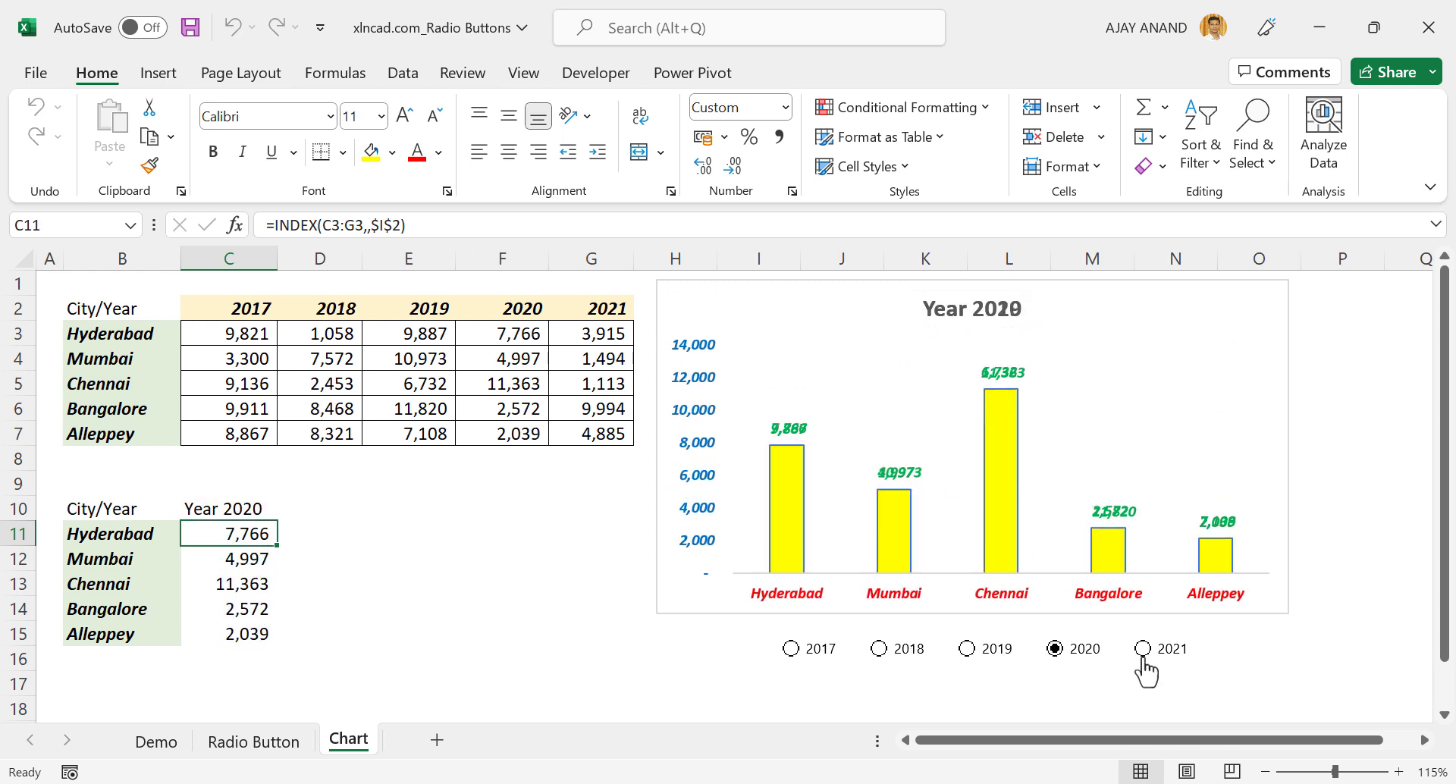
left_click(1142, 650)
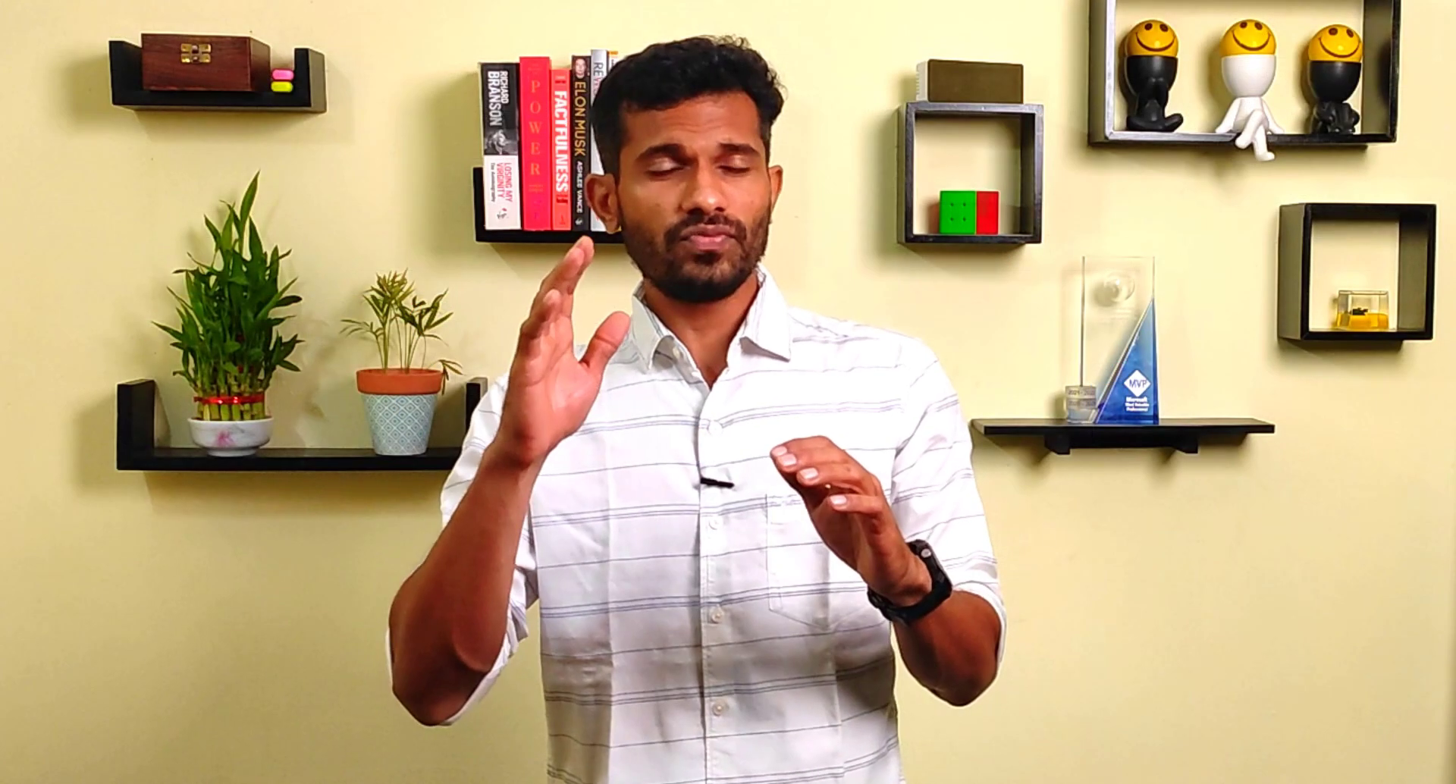